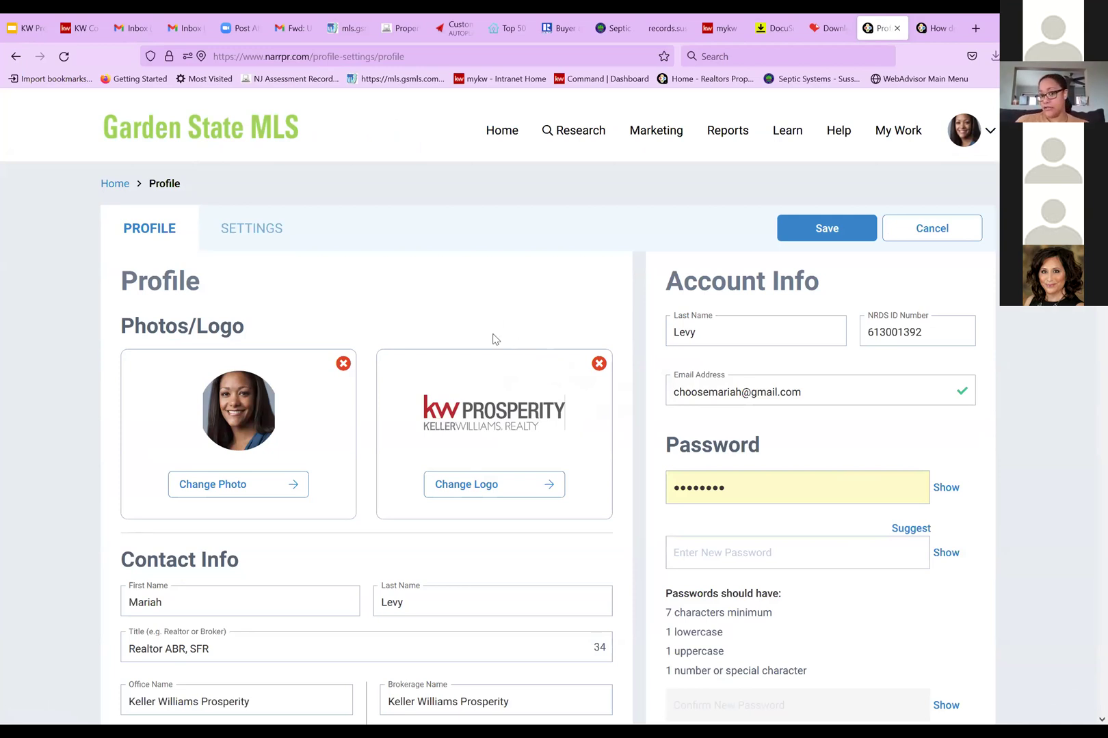
Cancel the Profile page edits without saving and go back to the RPR home page
scroll(539, 455, "down", 2)
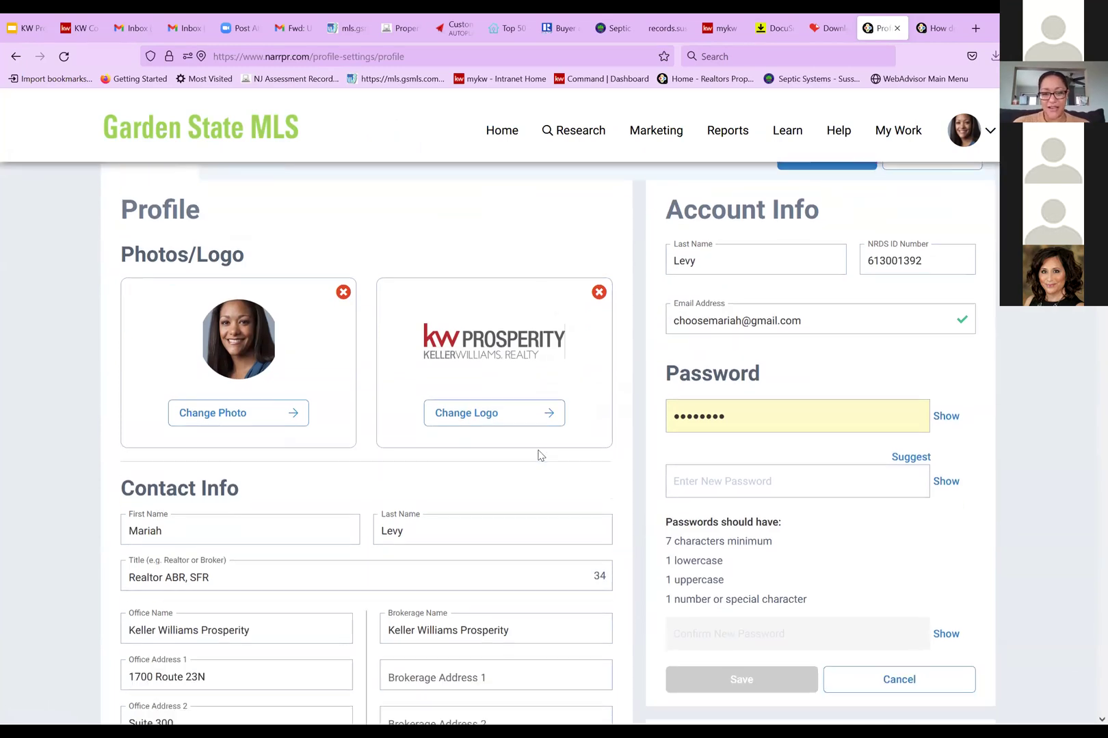
scroll(539, 455, "down", 6)
scroll(497, 458, "up", 3)
scroll(506, 424, "up", 2)
scroll(519, 398, "down", 5)
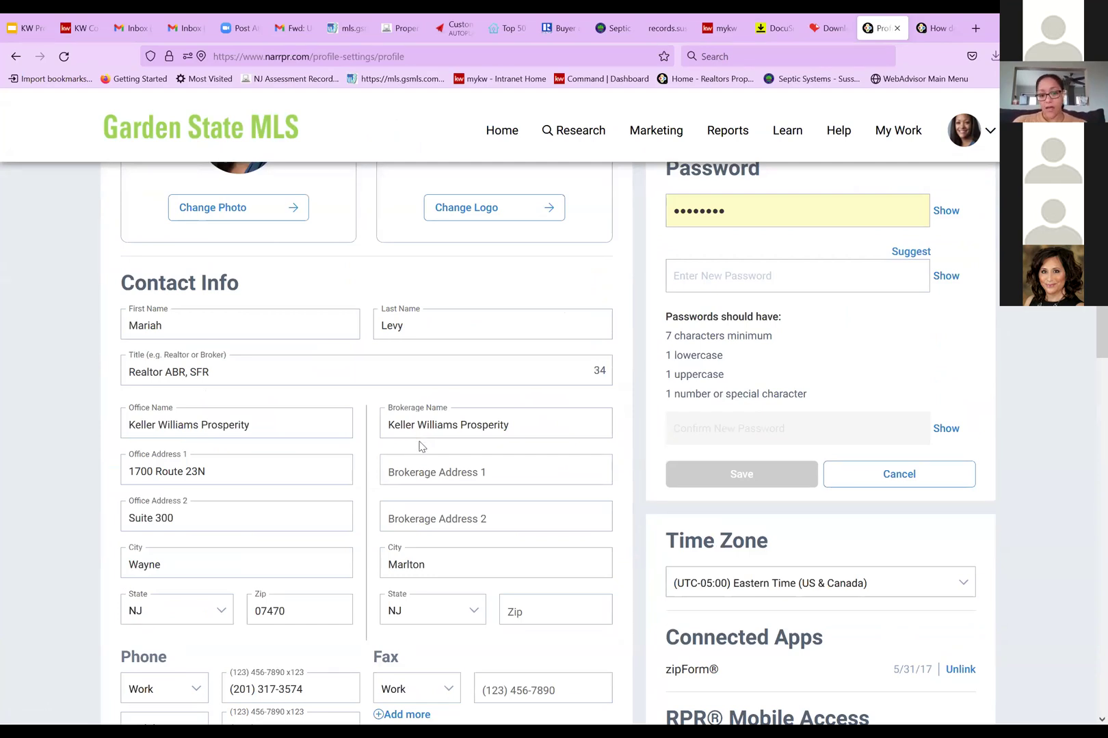
scroll(419, 446, "down", 10)
scroll(420, 448, "up", 12)
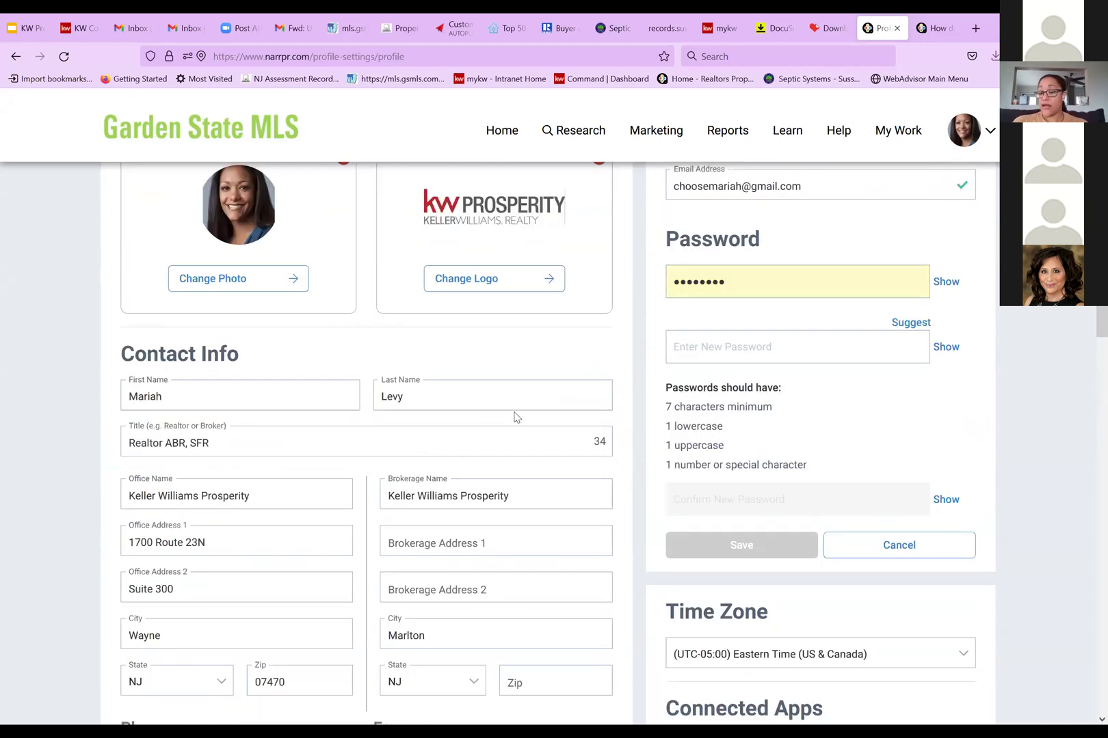
scroll(516, 417, "up", 6)
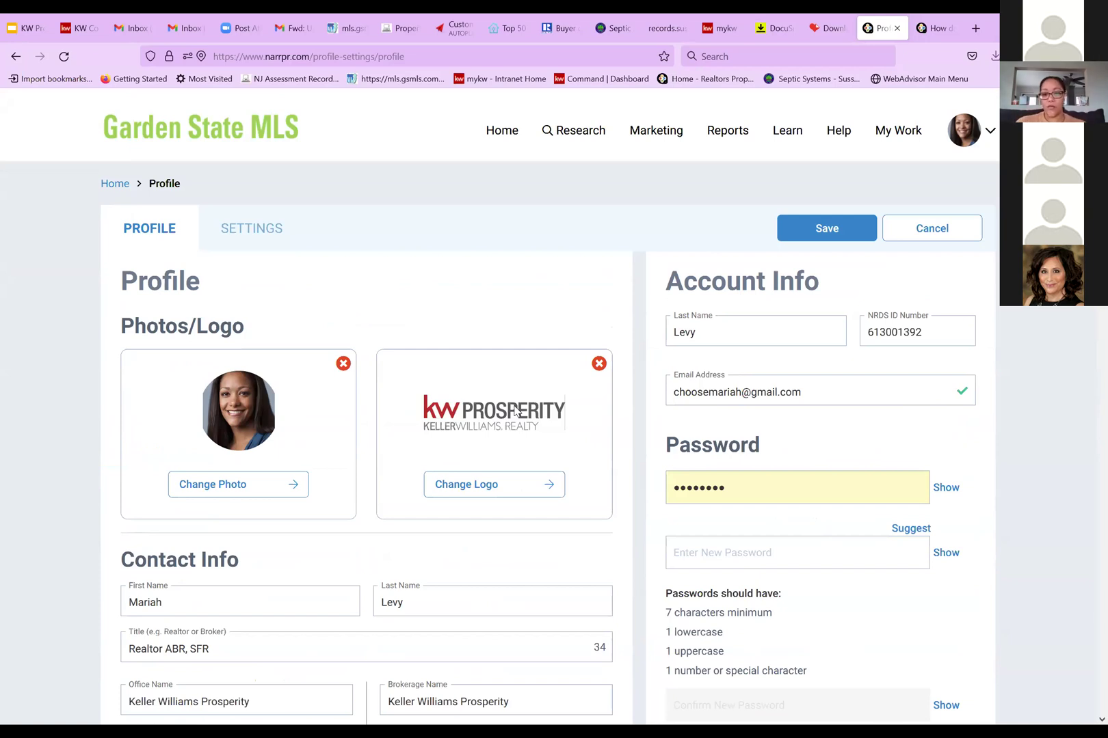
left_click(924, 231)
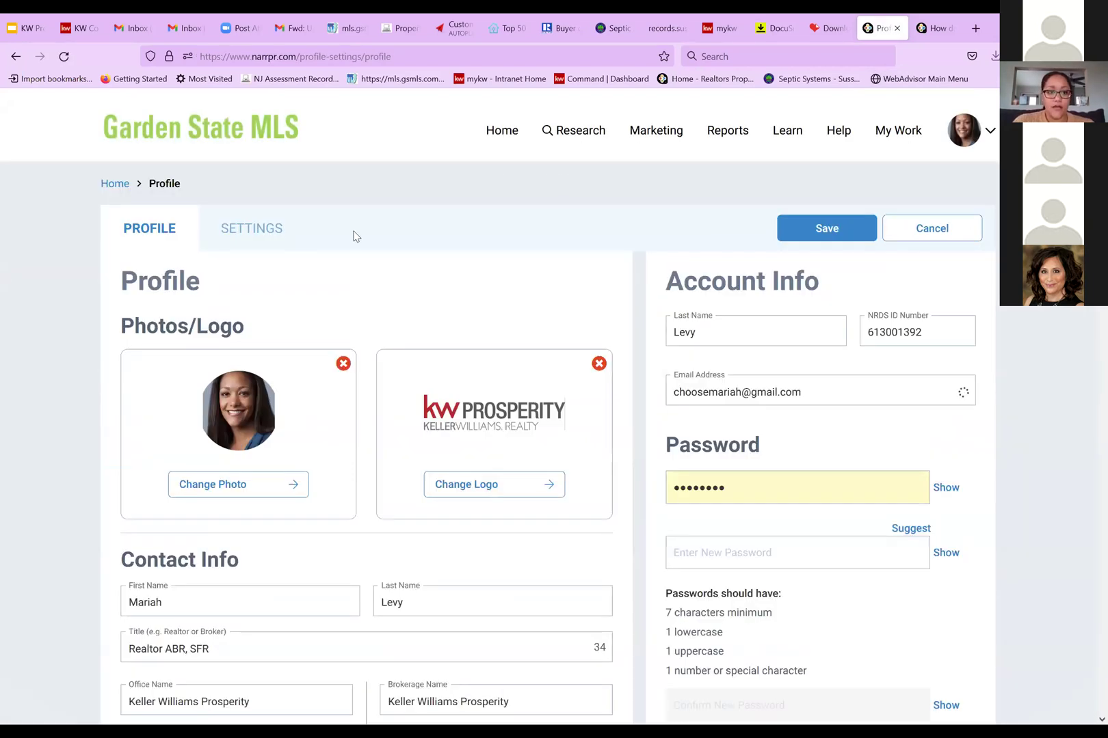
left_click(493, 135)
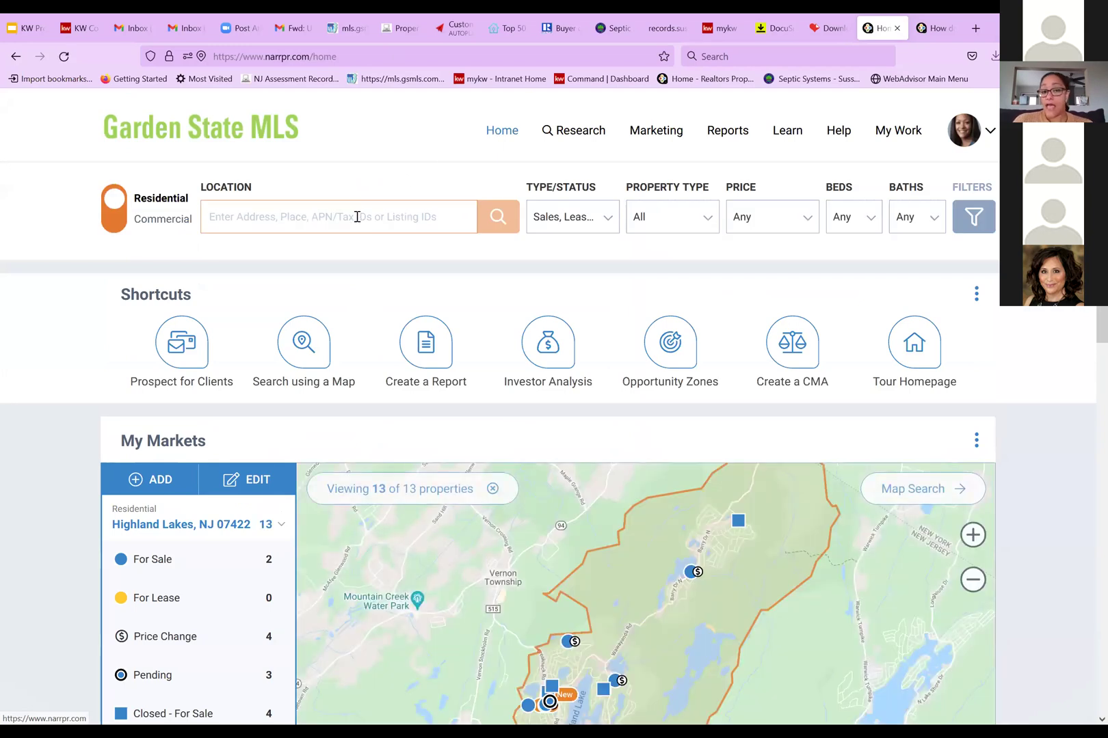
left_click(357, 217)
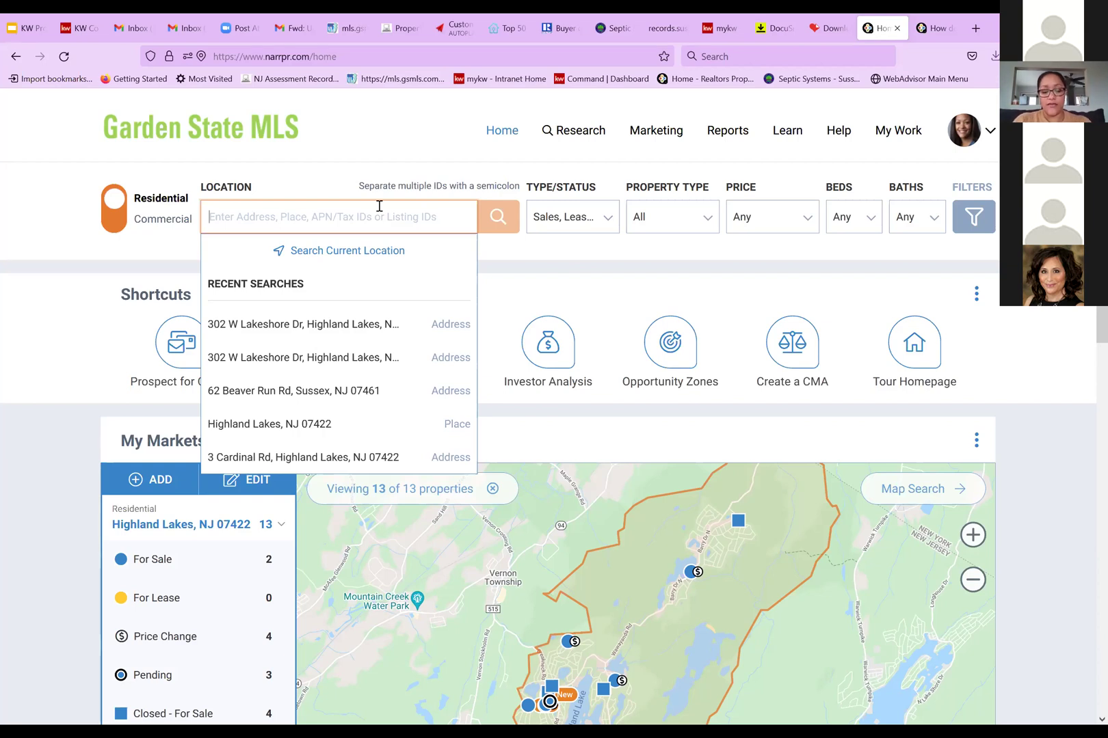
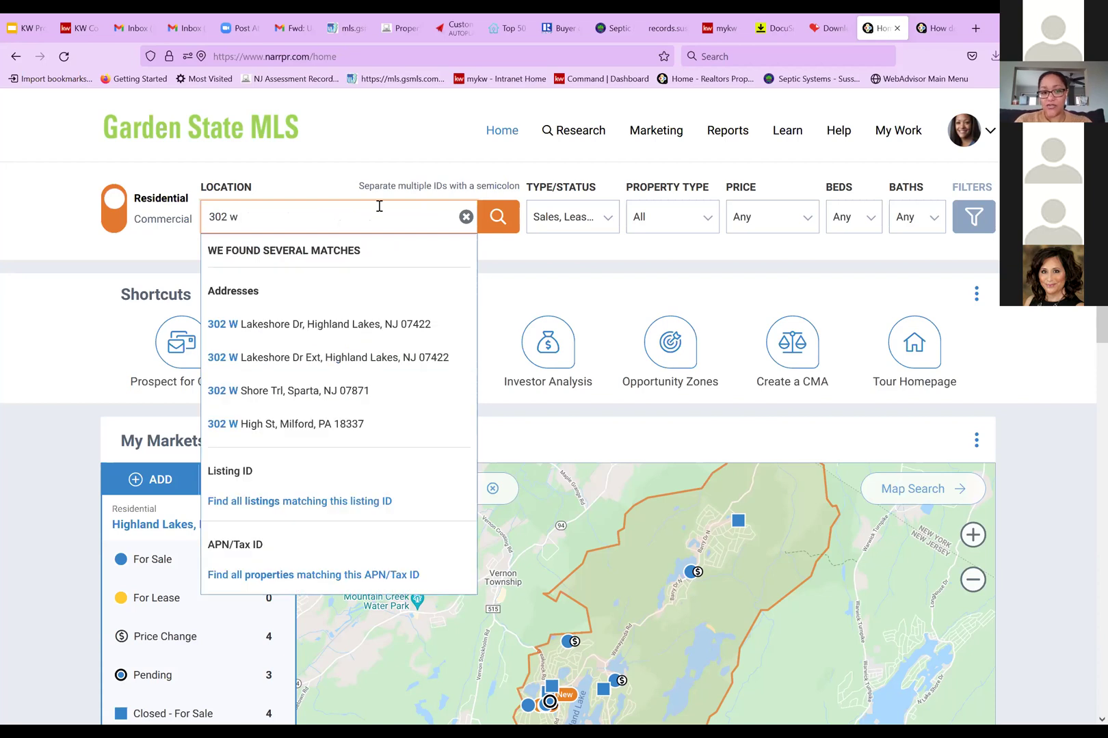
left_click(366, 327)
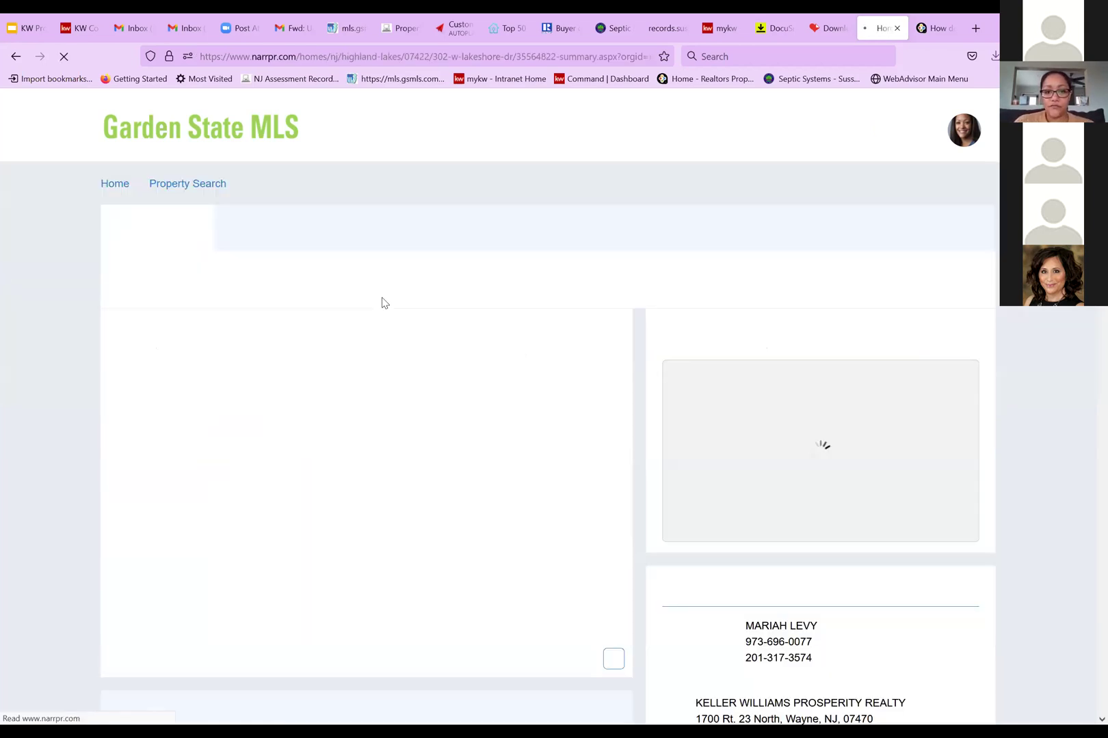
scroll(388, 342, "down", 2)
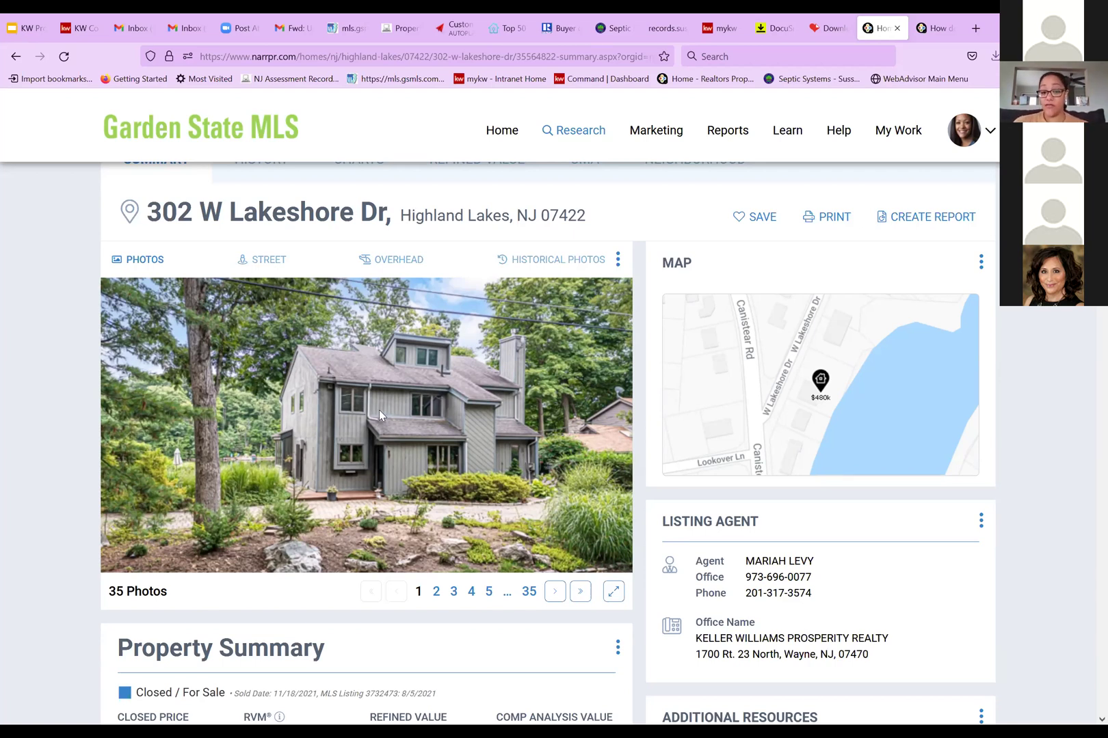
scroll(378, 413, "down", 2)
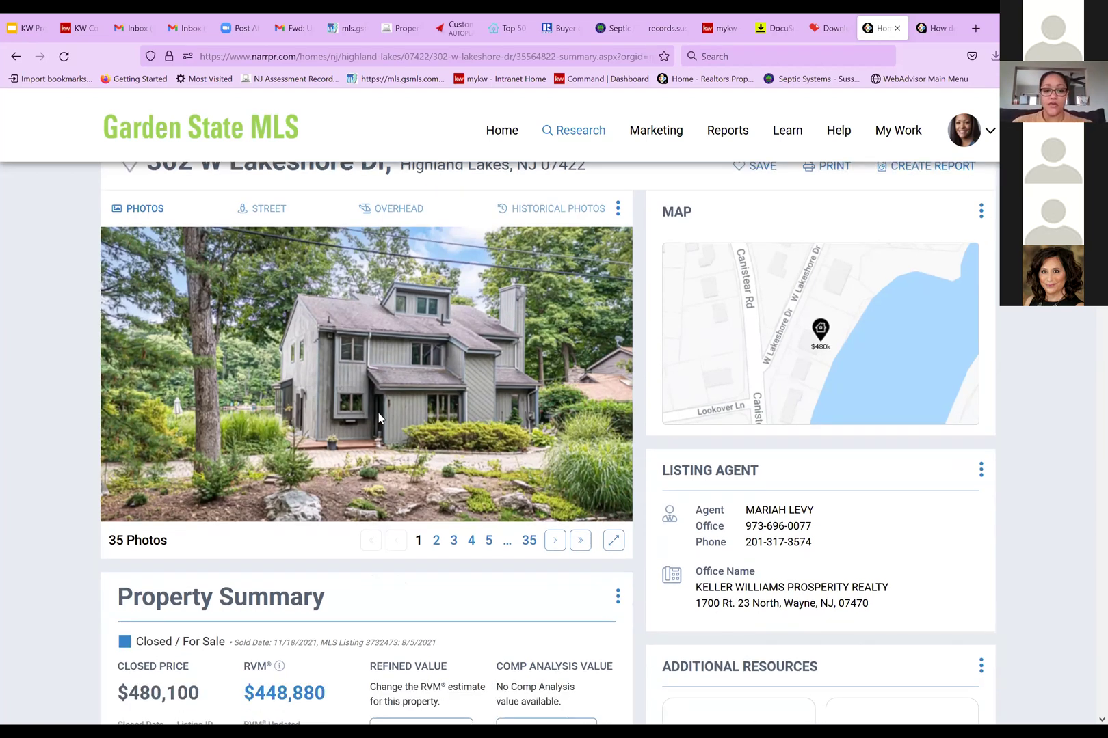
scroll(397, 373, "down", 3)
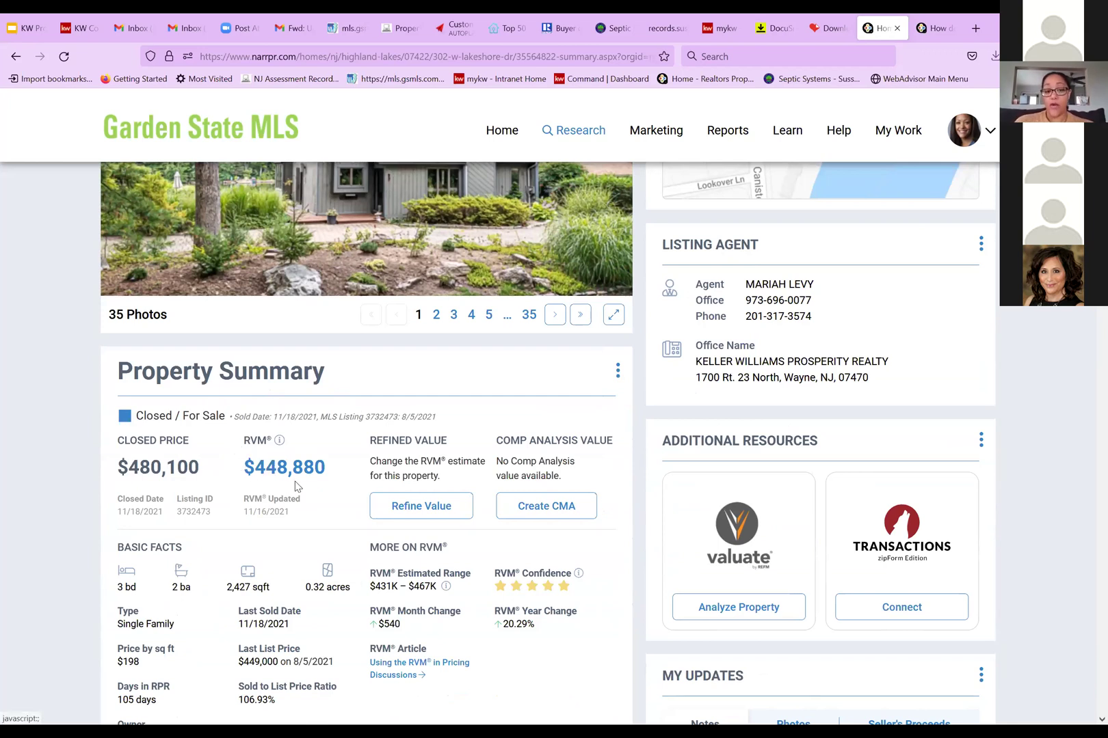
mouse_move(280, 447)
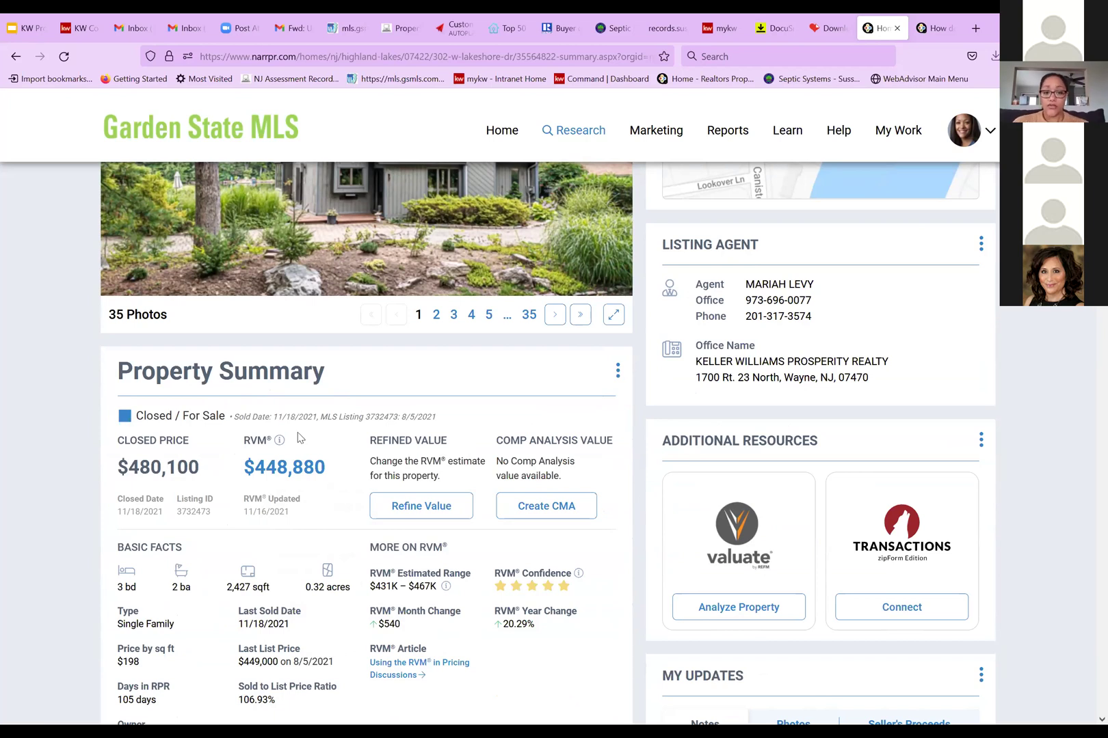
scroll(297, 444, "up", 1)
scroll(301, 447, "down", 1)
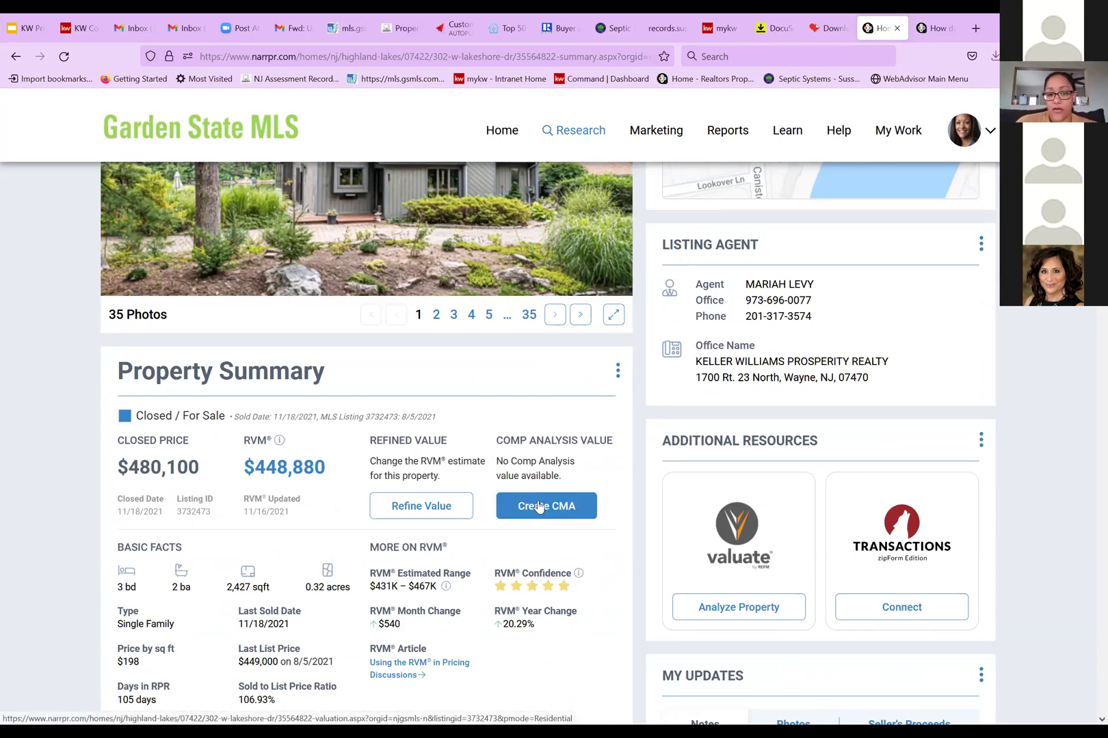
left_click(539, 506)
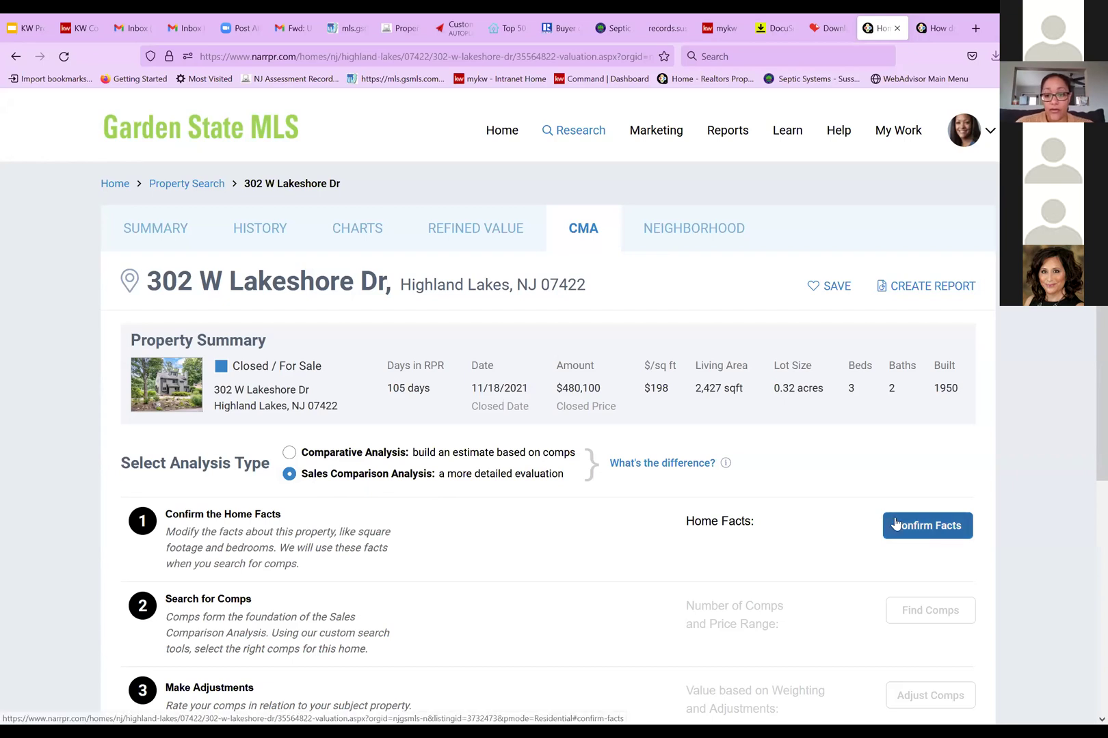
left_click(896, 525)
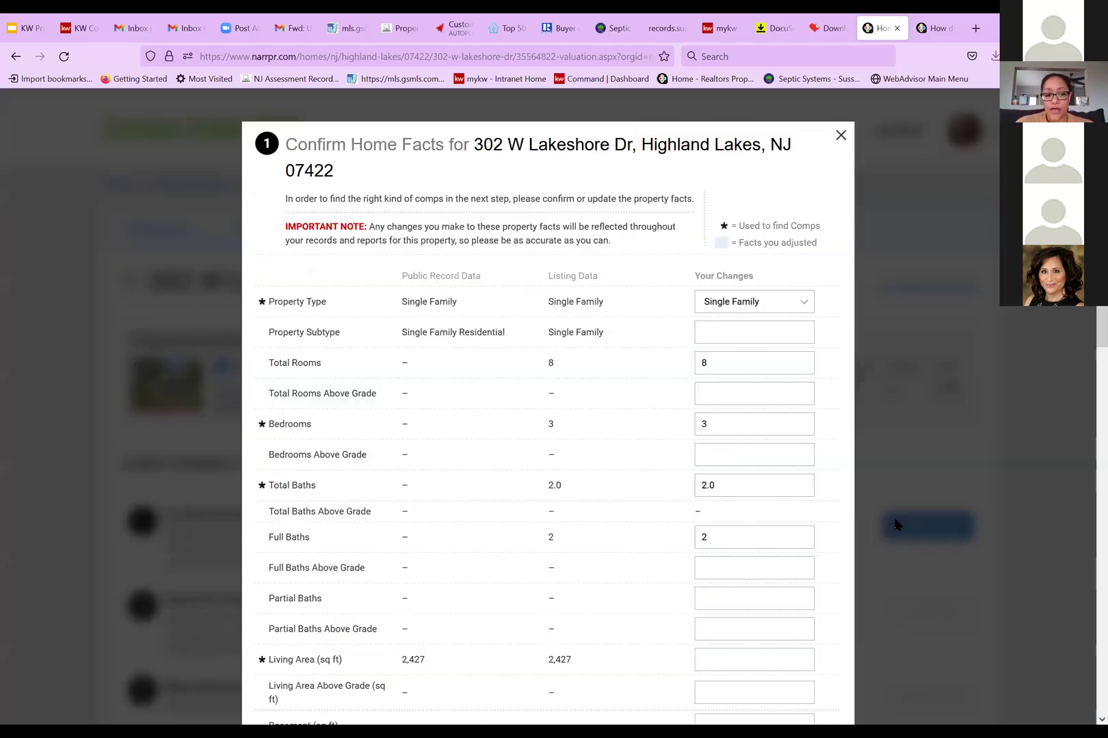
left_click(840, 137)
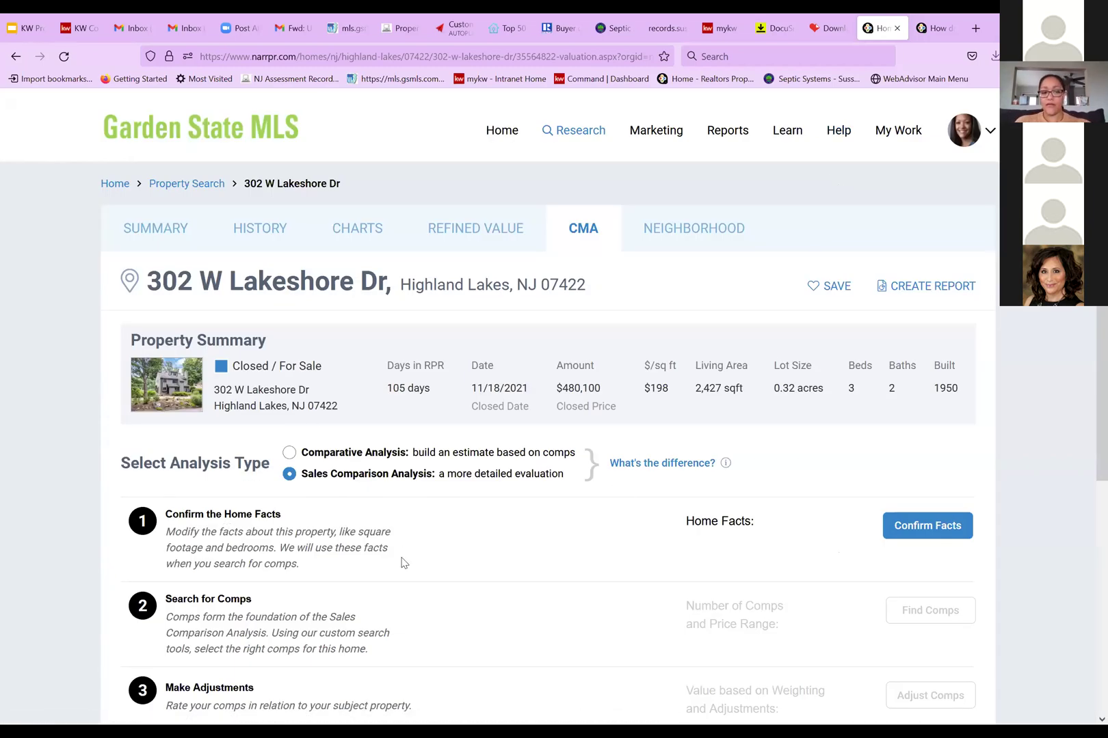
left_click(910, 528)
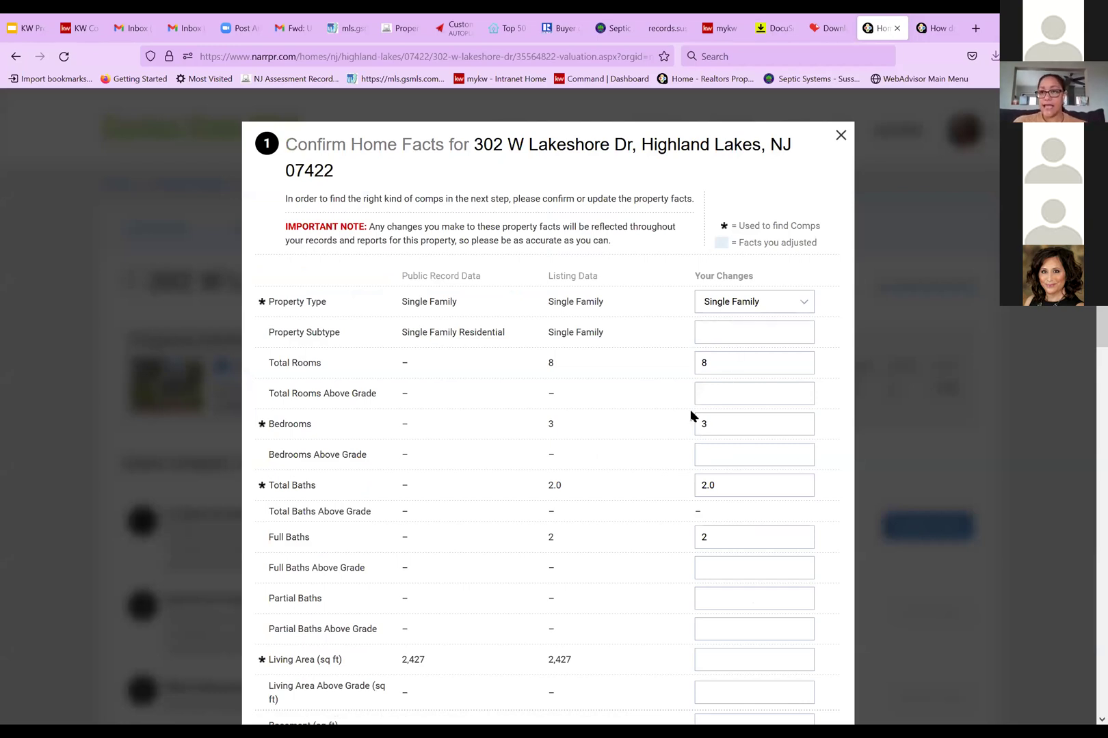
scroll(699, 418, "down", 2)
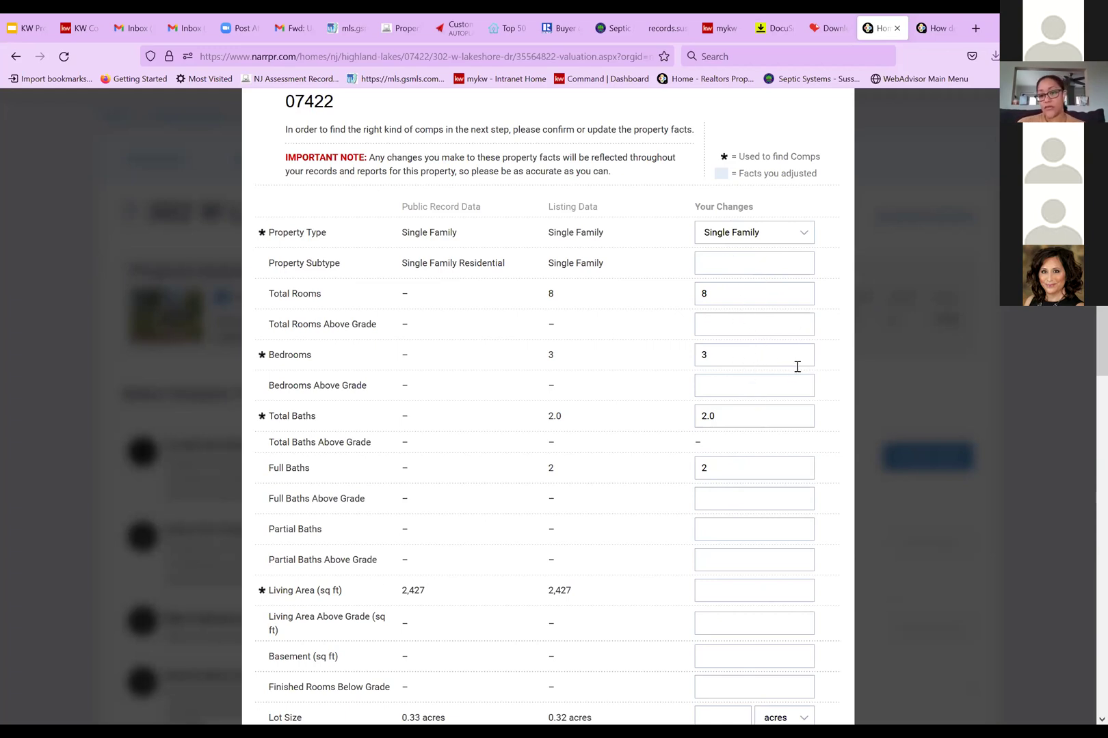
scroll(762, 463, "down", 3)
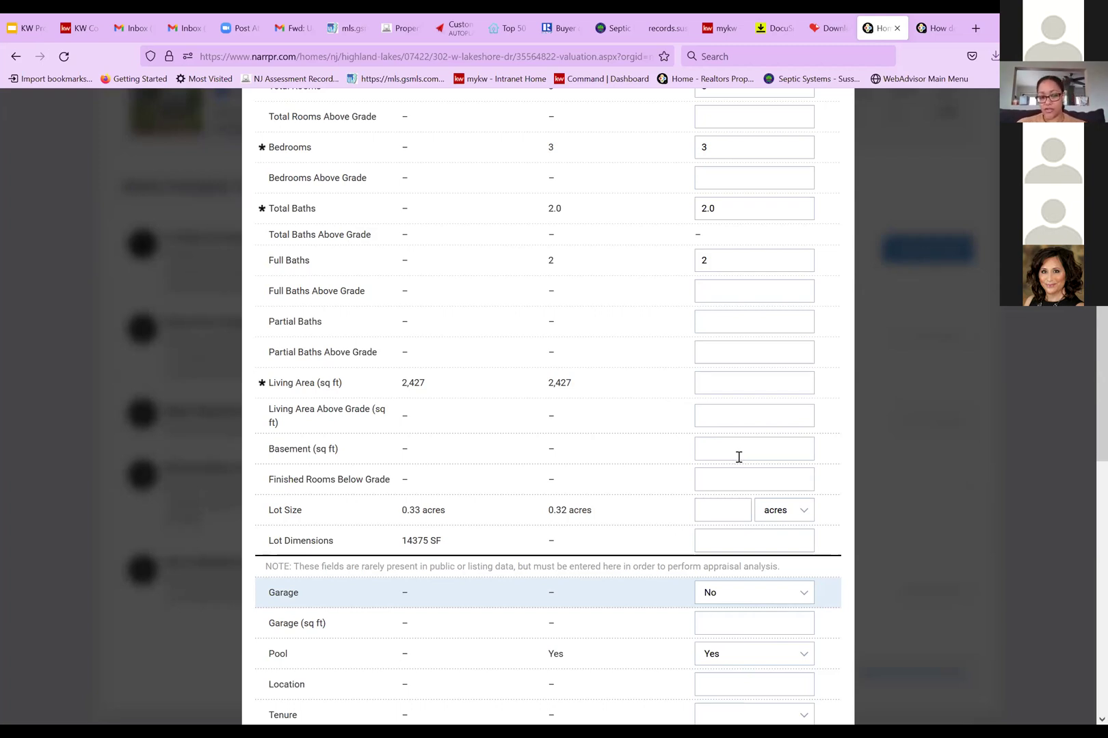
scroll(730, 451, "down", 3)
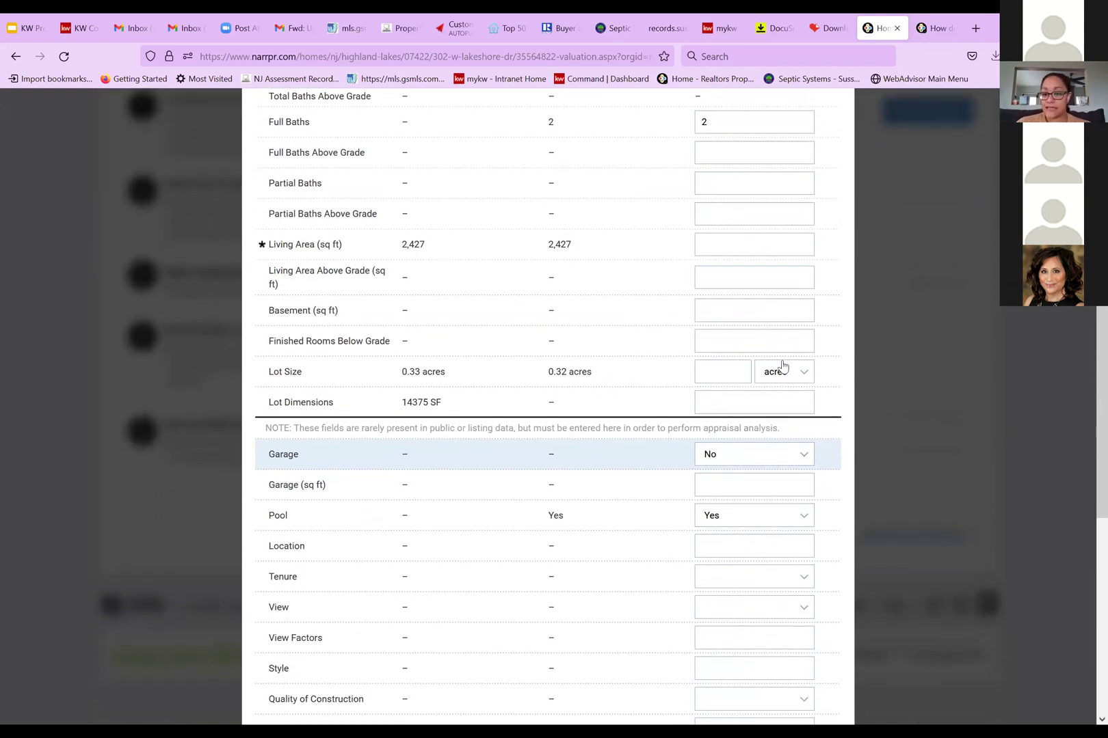
scroll(670, 443, "down", 5)
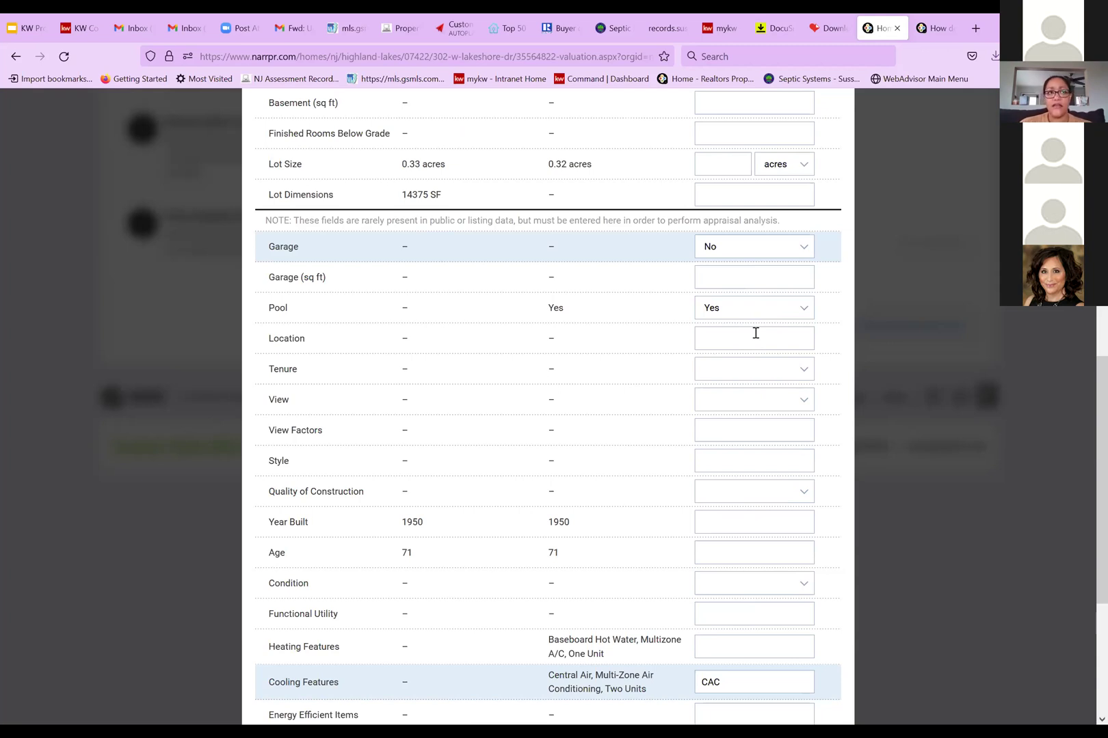
Enter a lakefront location, set tenure to Fee Simple and rate the view Beneficial
left_click(750, 337)
type("lake")
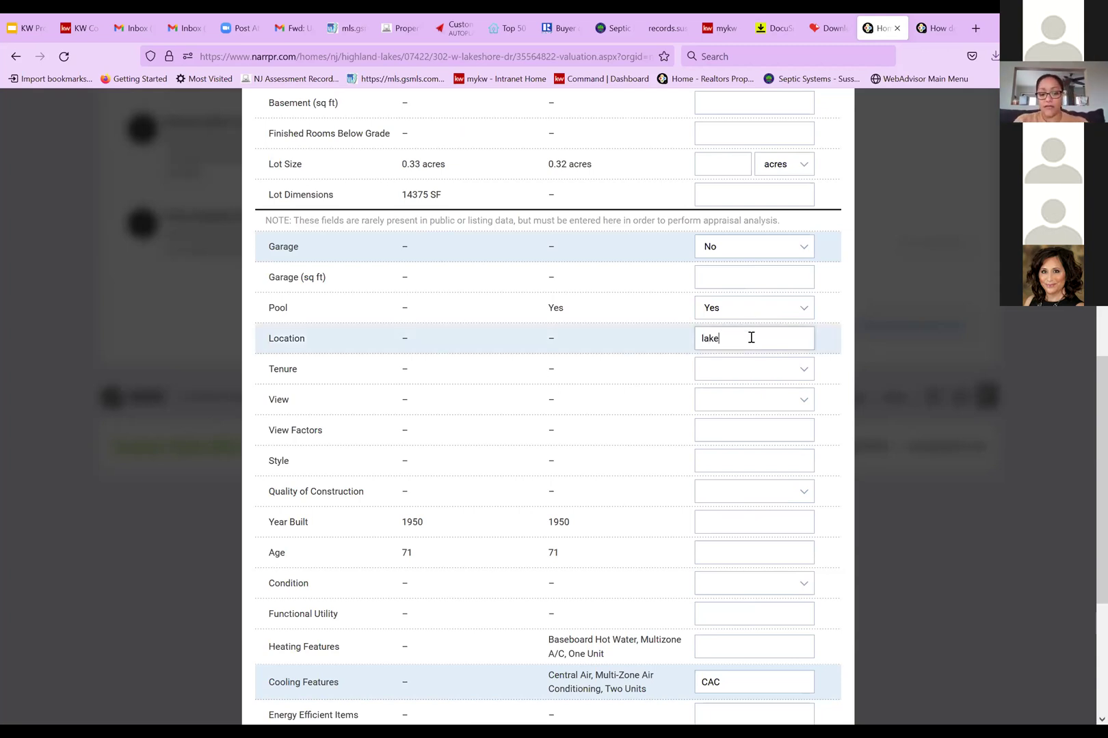
type("froont")
key("BackSpace")
key("BackSpace")
key("BackSpace")
type("nt")
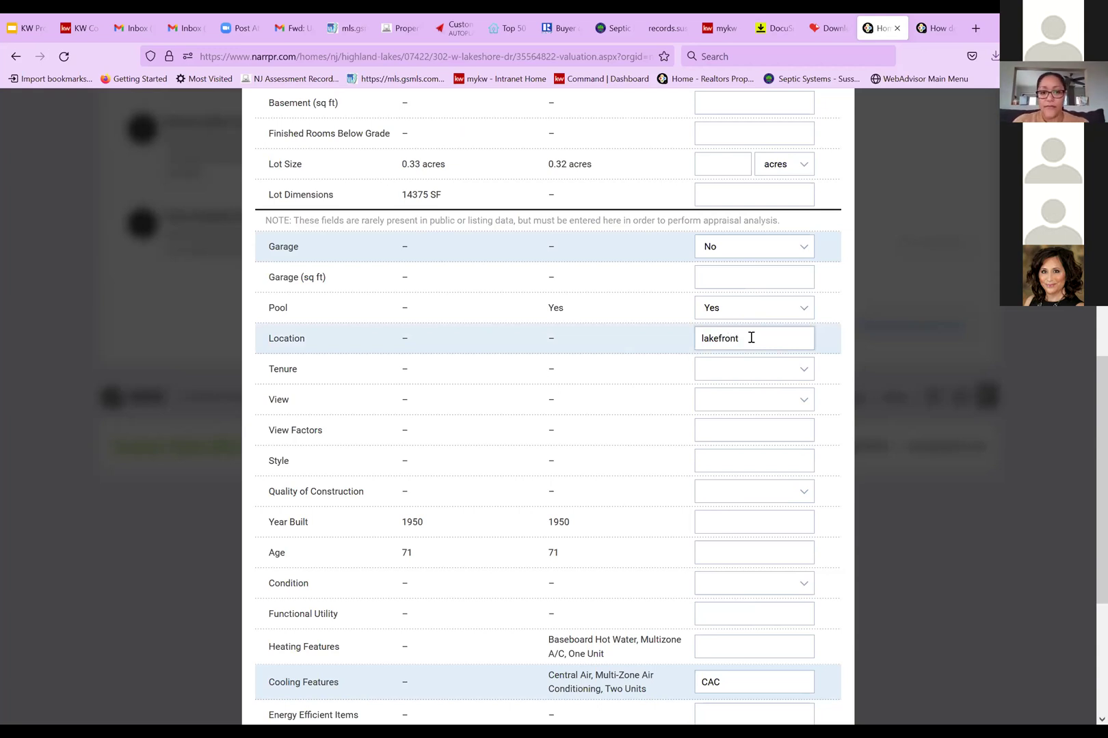
left_click(756, 376)
left_click(766, 375)
left_click(766, 375)
left_click(757, 409)
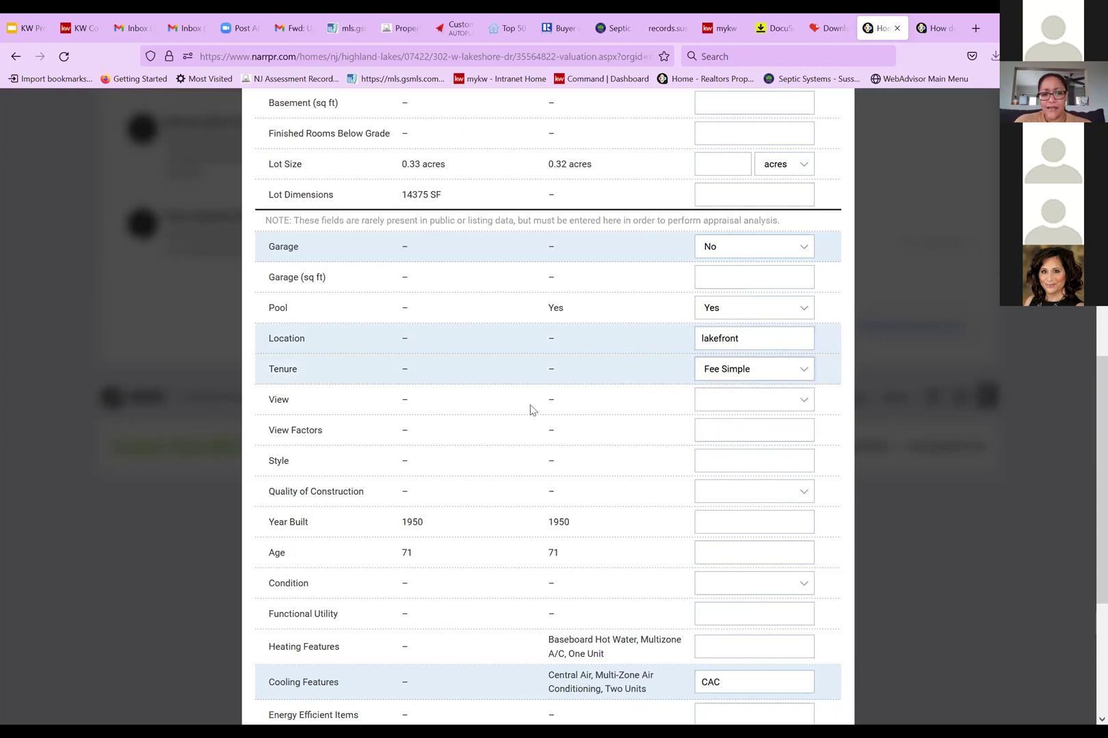
left_click(732, 400)
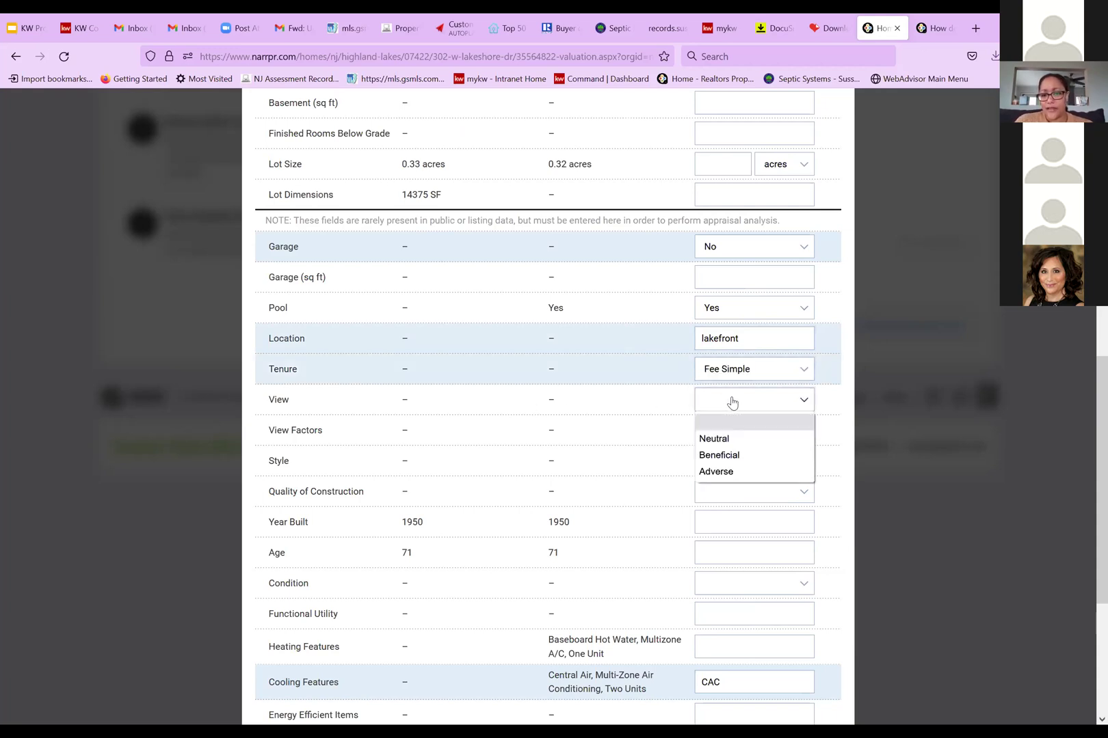
left_click(759, 459)
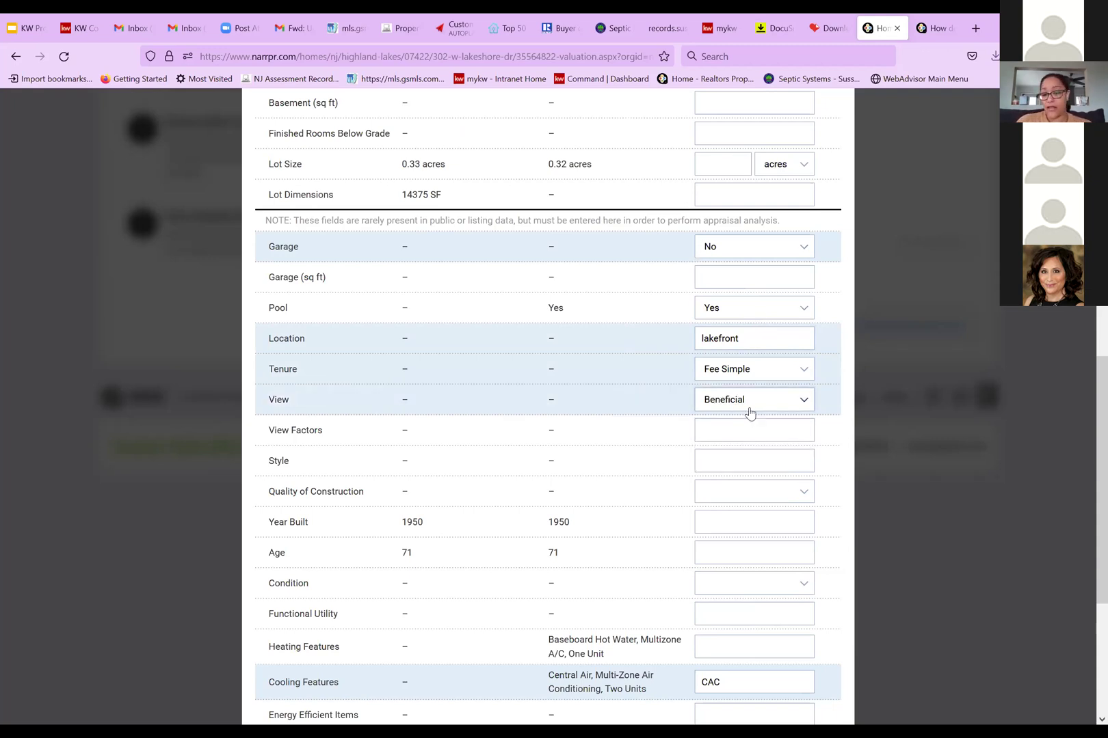
Leave Quality of Construction blank and select Confirm Facts and Close
scroll(739, 462, "down", 3)
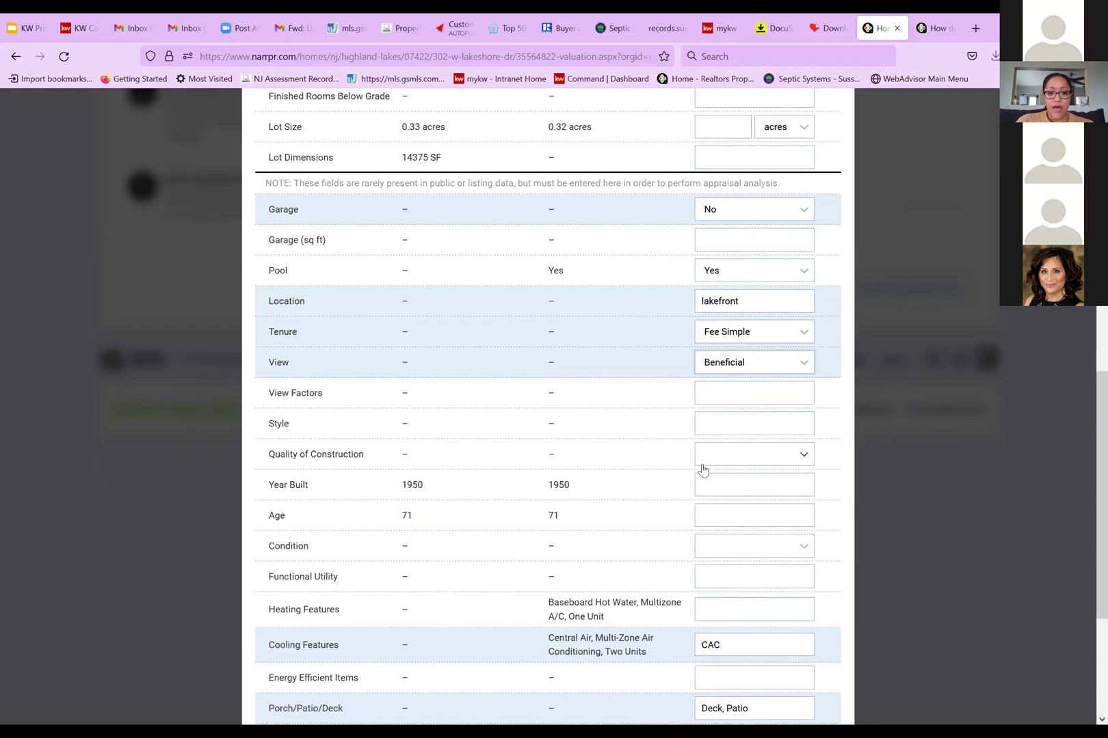
left_click(806, 357)
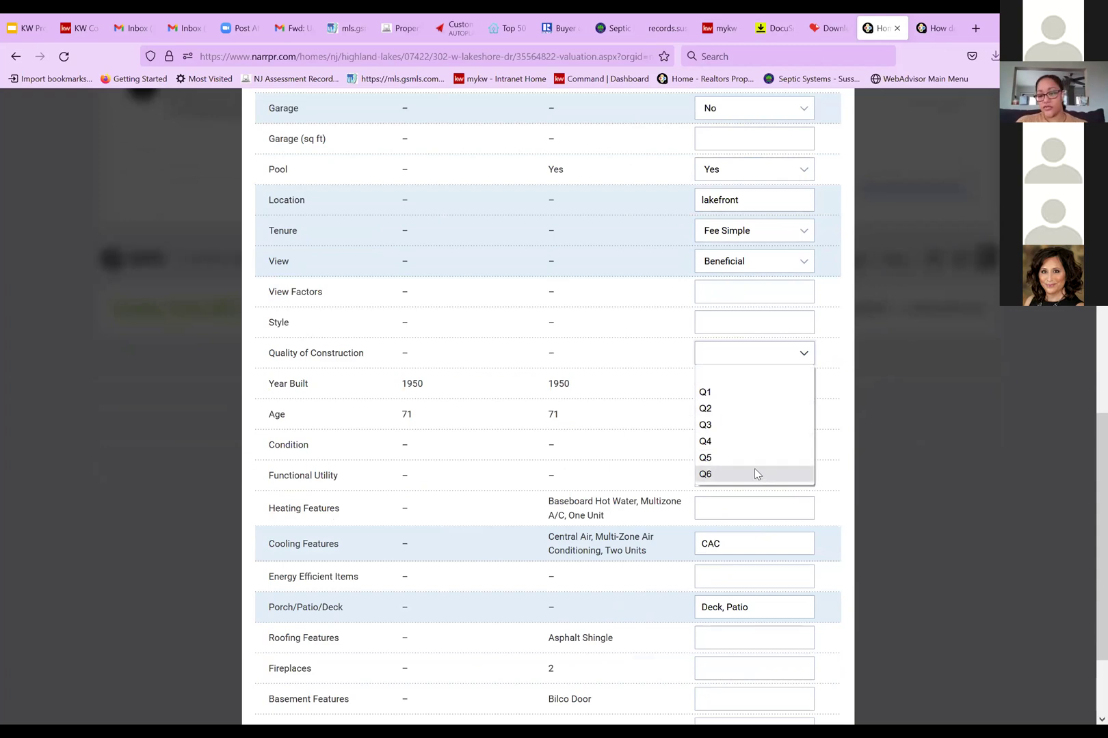
left_click(797, 358)
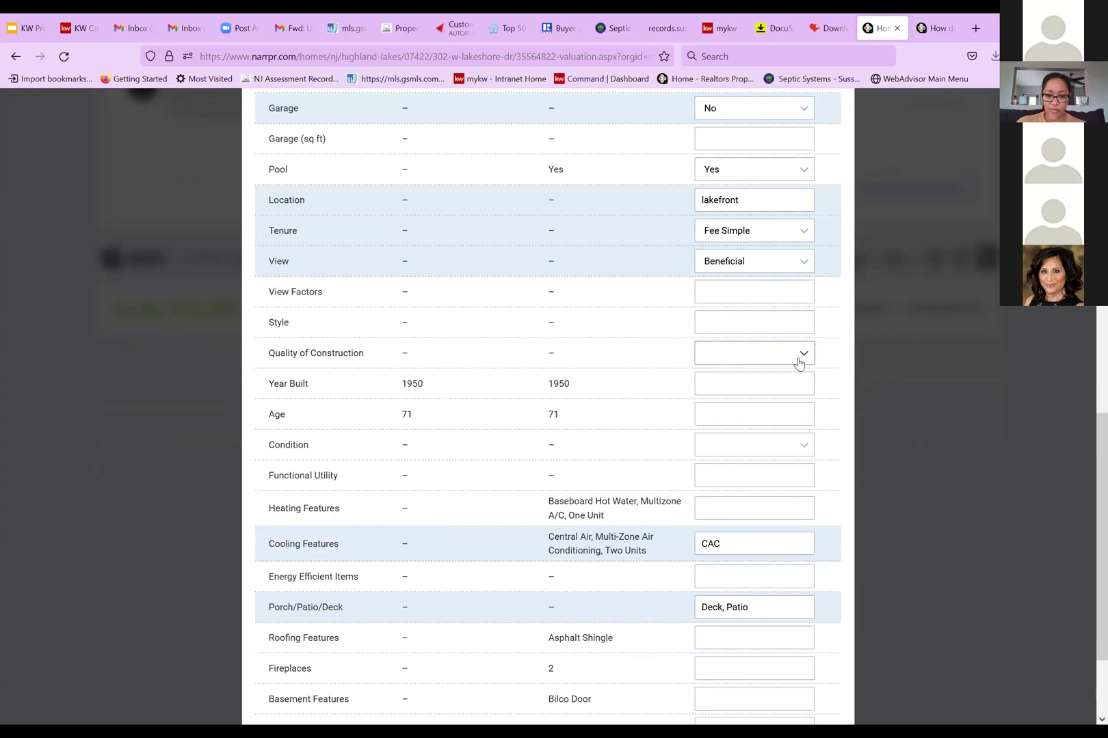
scroll(800, 362, "down", 1)
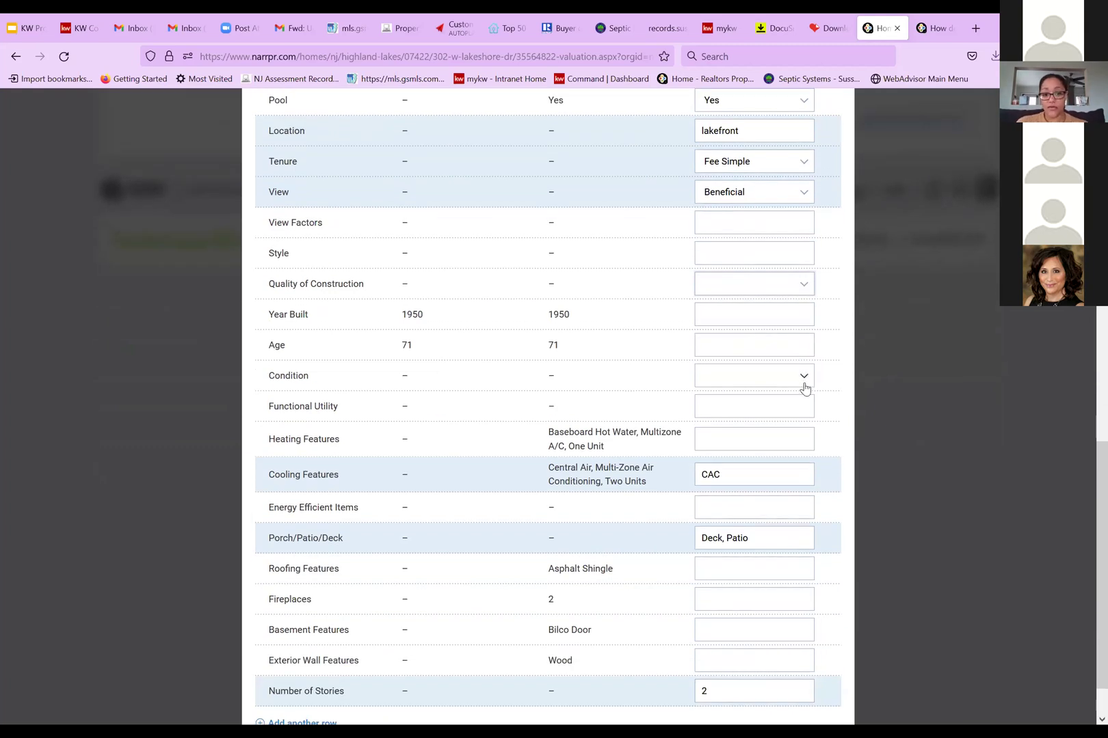
left_click(727, 411)
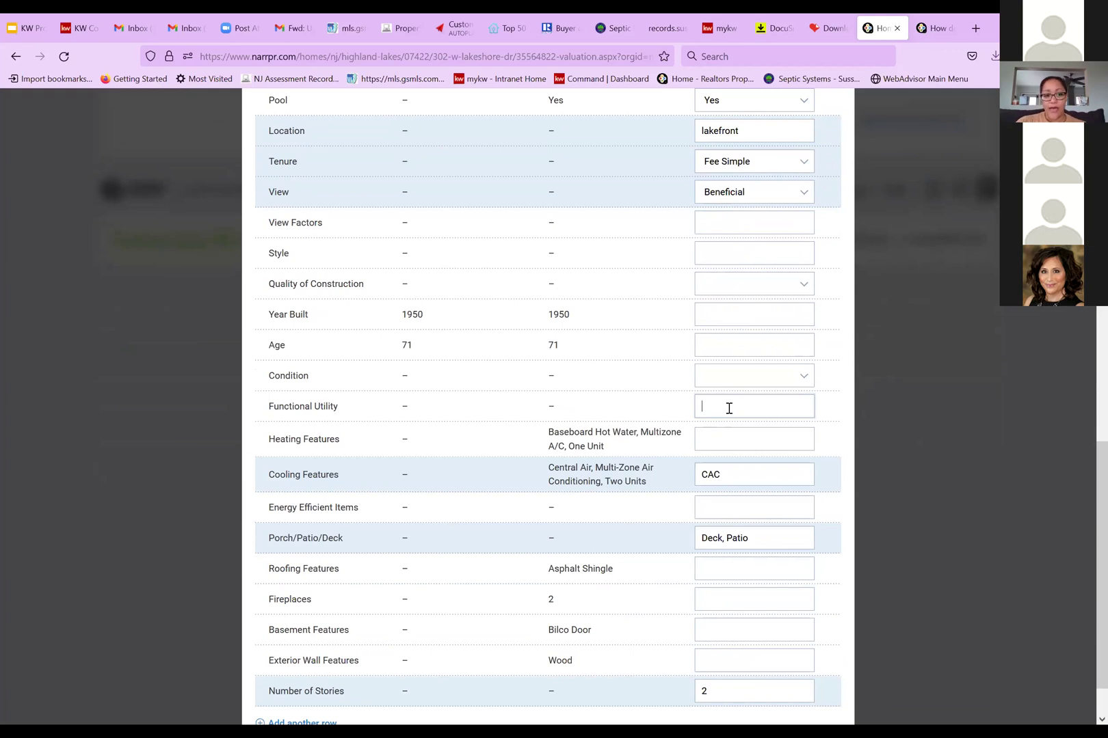
scroll(730, 414, "down", 1)
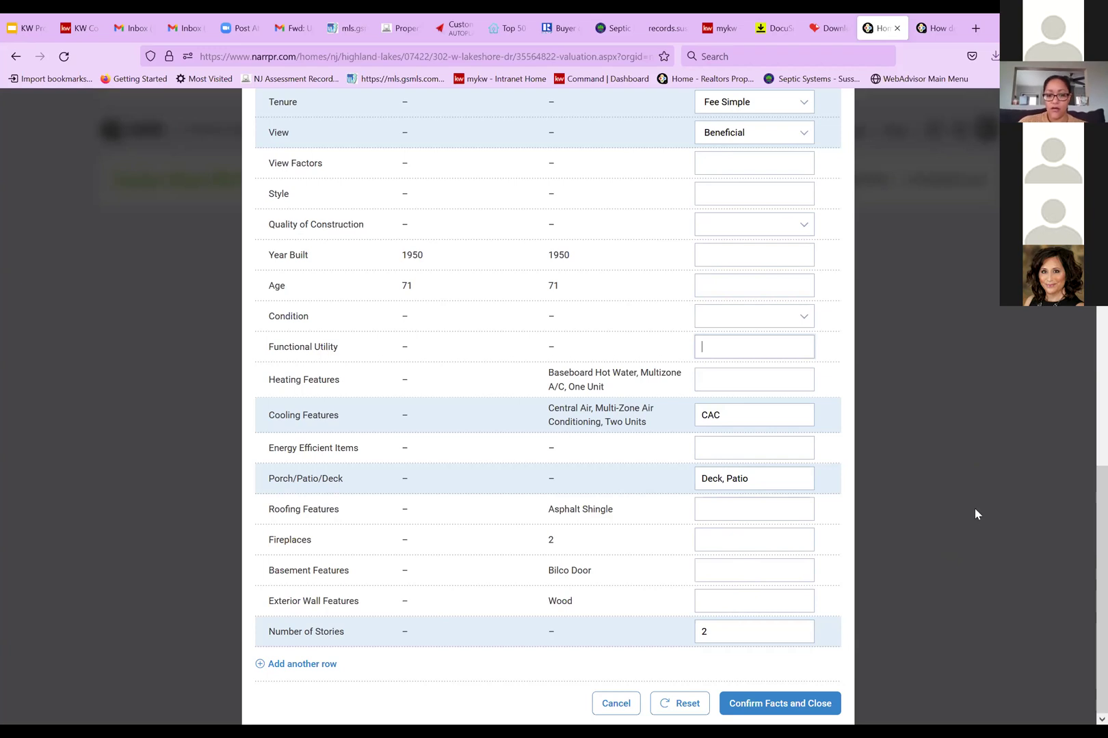
left_click(793, 712)
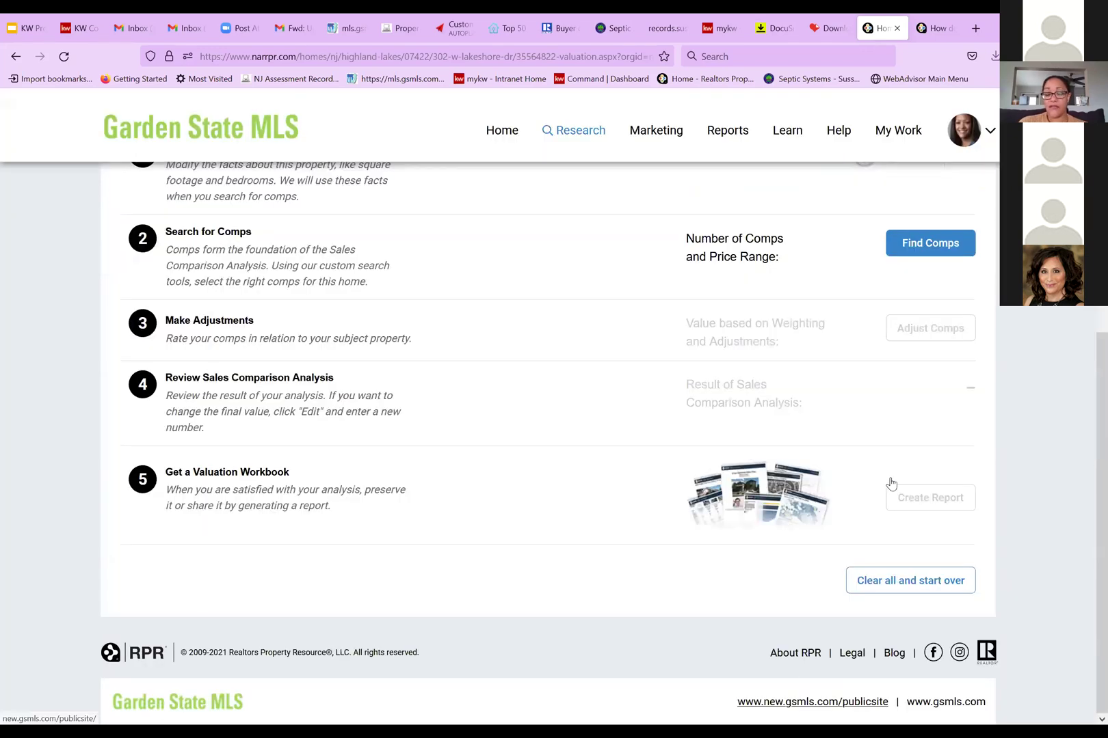
Start Find Comps, try 'Add a known property', then use 'Search an area for several properties'
scroll(766, 489, "up", 2)
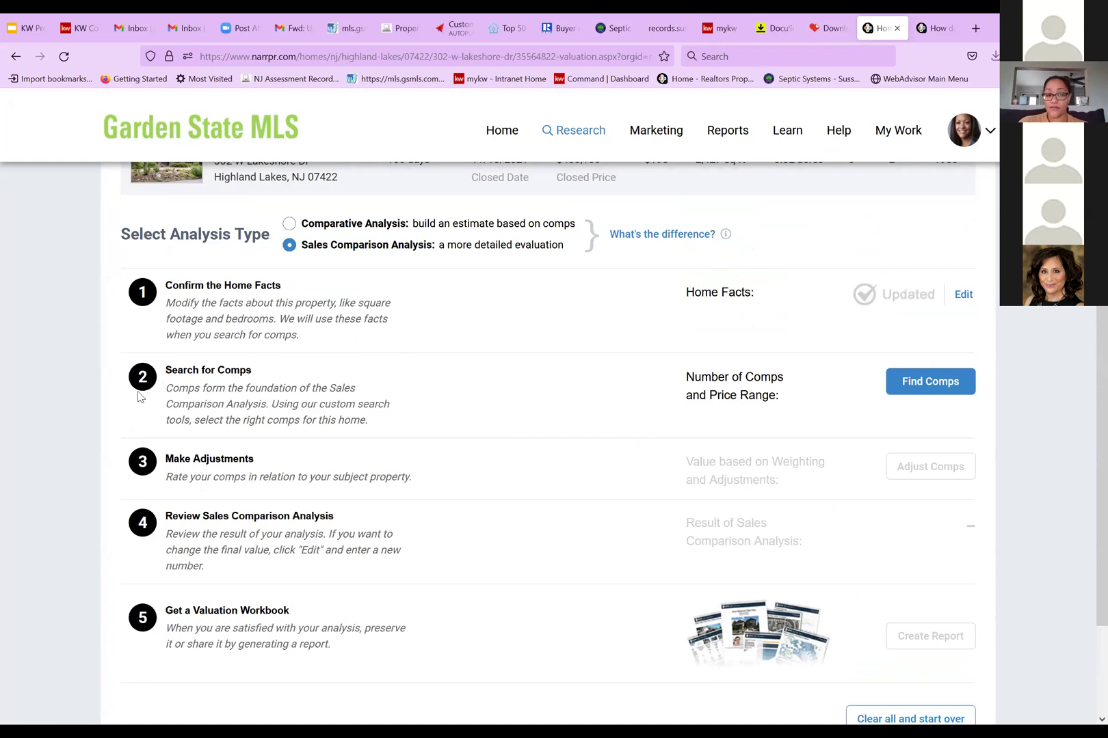
left_click(899, 387)
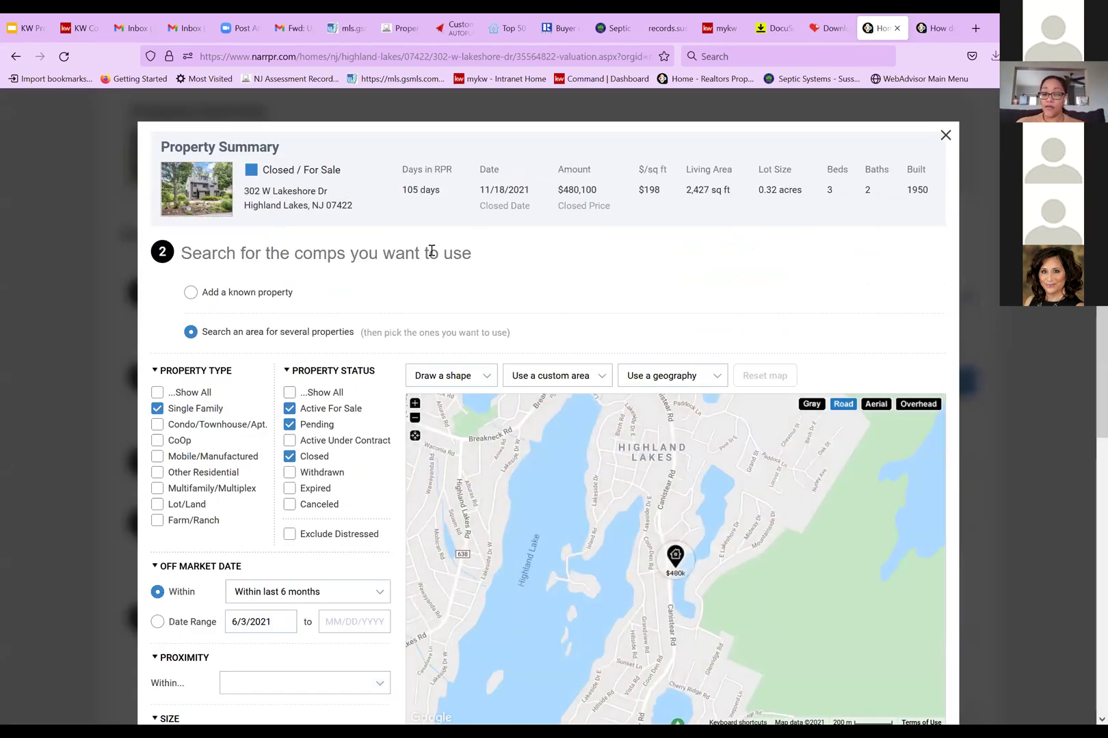
left_click(190, 292)
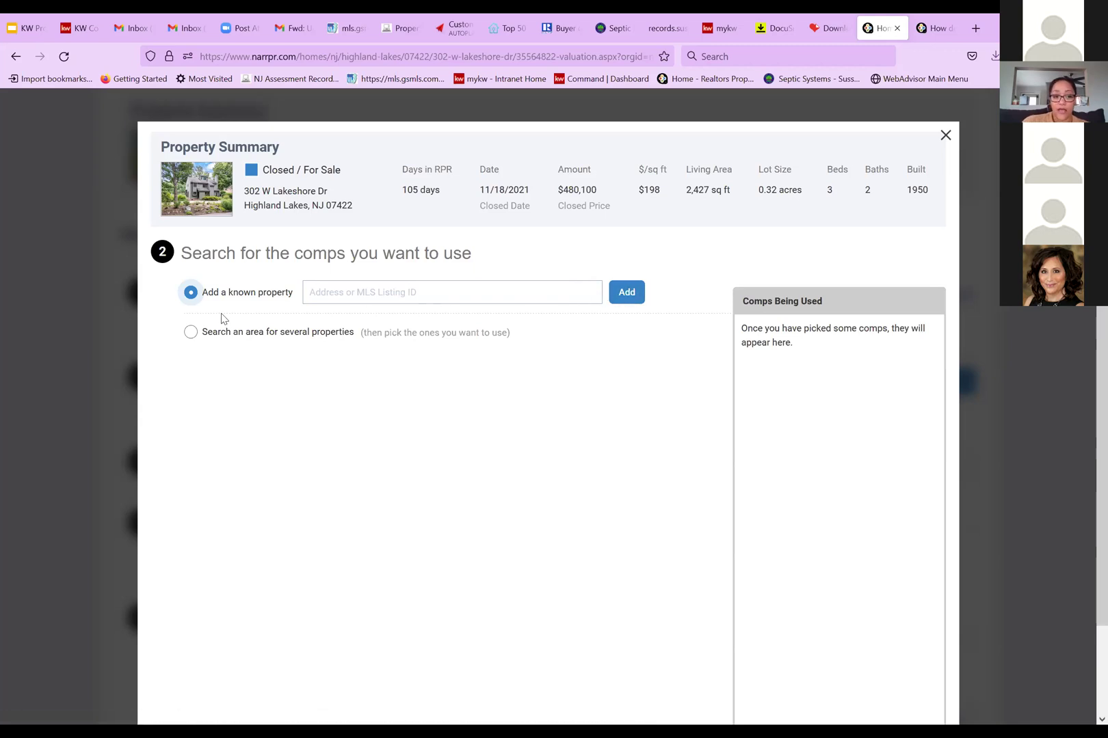
left_click(190, 333)
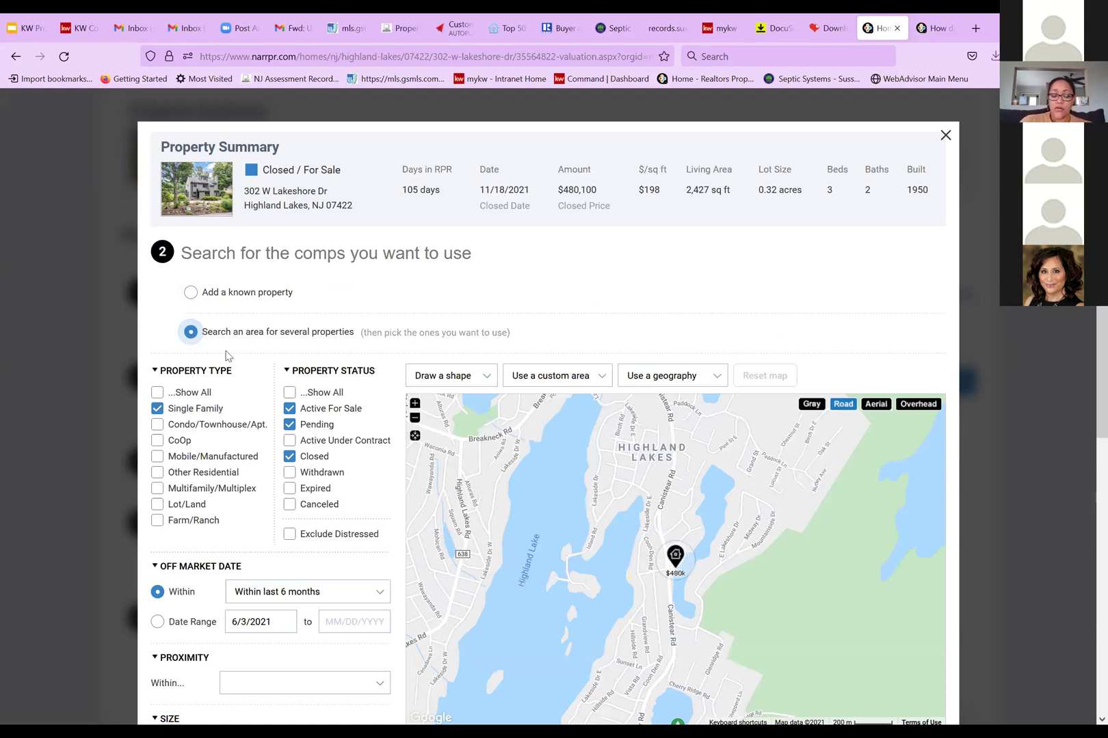
scroll(213, 409, "down", 2)
scroll(213, 409, "up", 2)
scroll(213, 409, "up", 3)
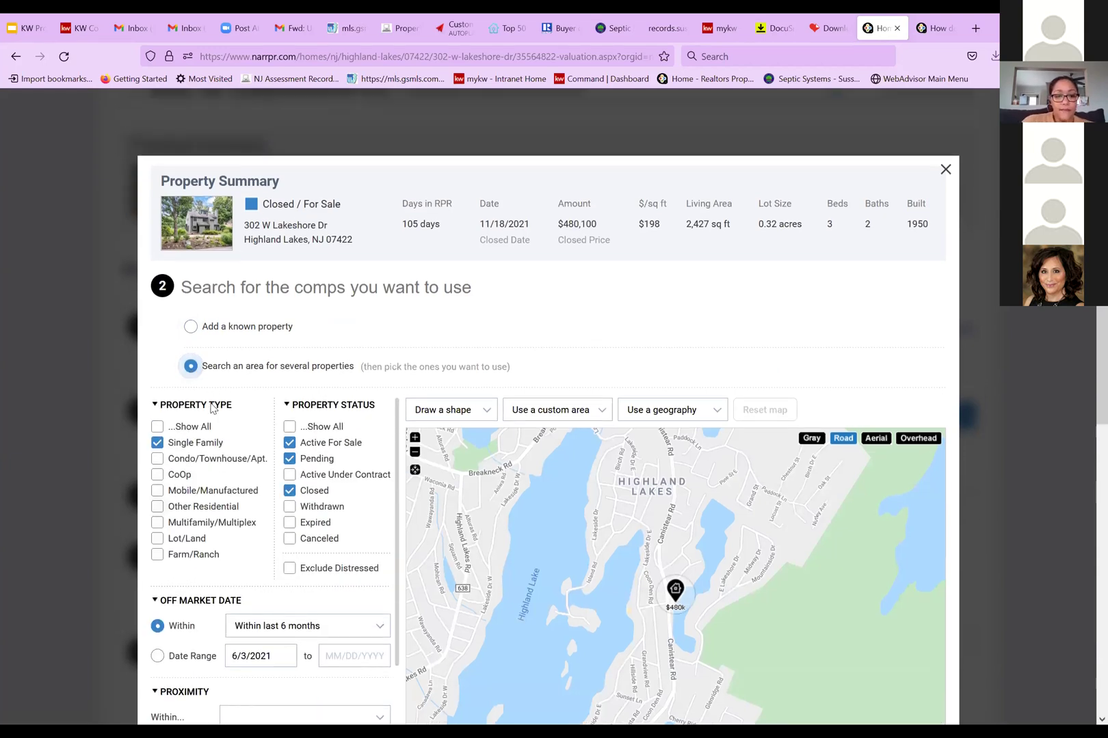
scroll(650, 352, "down", 1)
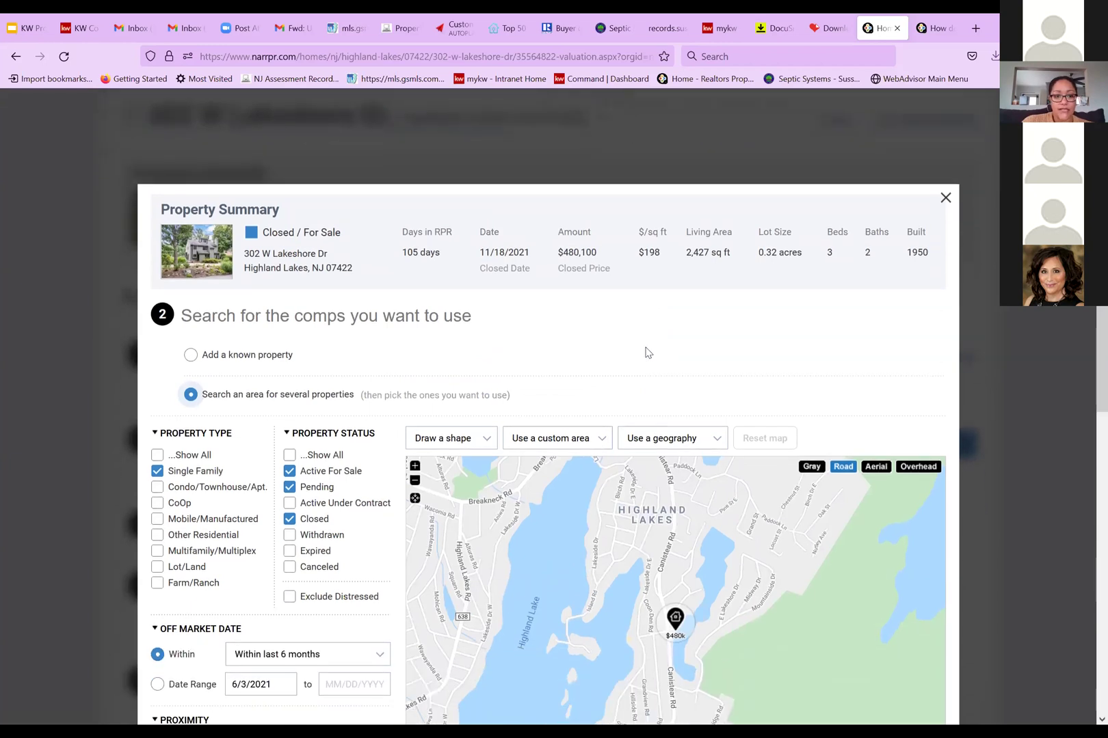
scroll(173, 434, "down", 1)
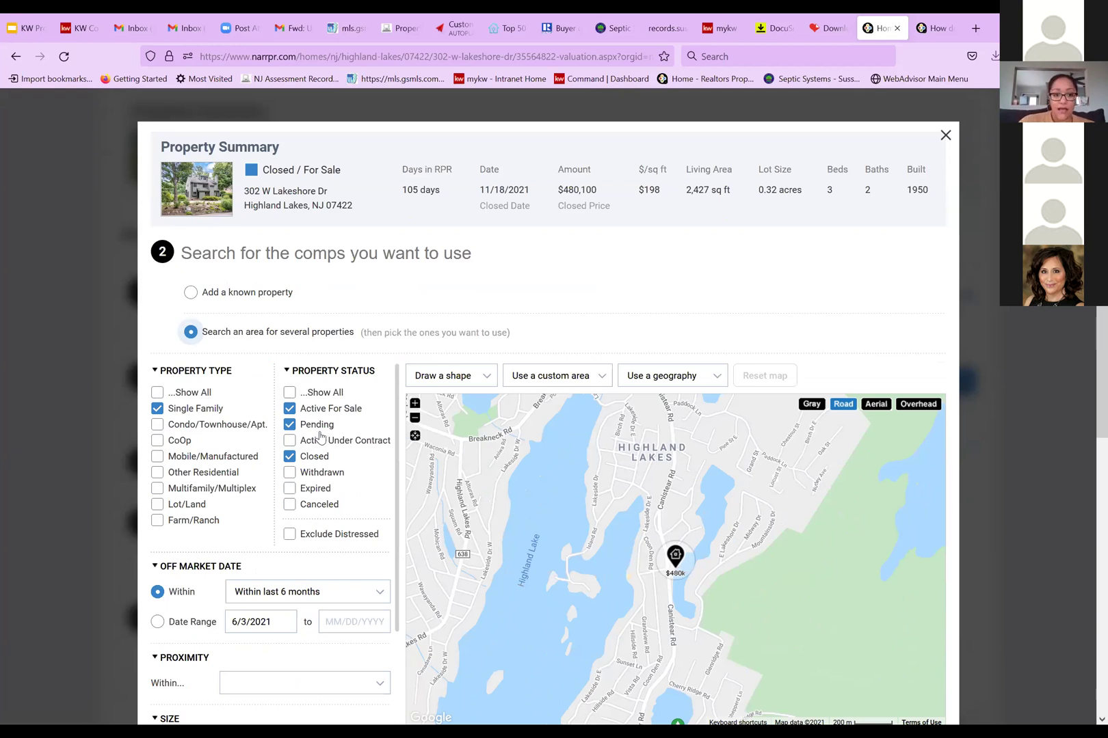
Tick Active Under Contract in the Property Status filters, then review the remaining filters
left_click(291, 442)
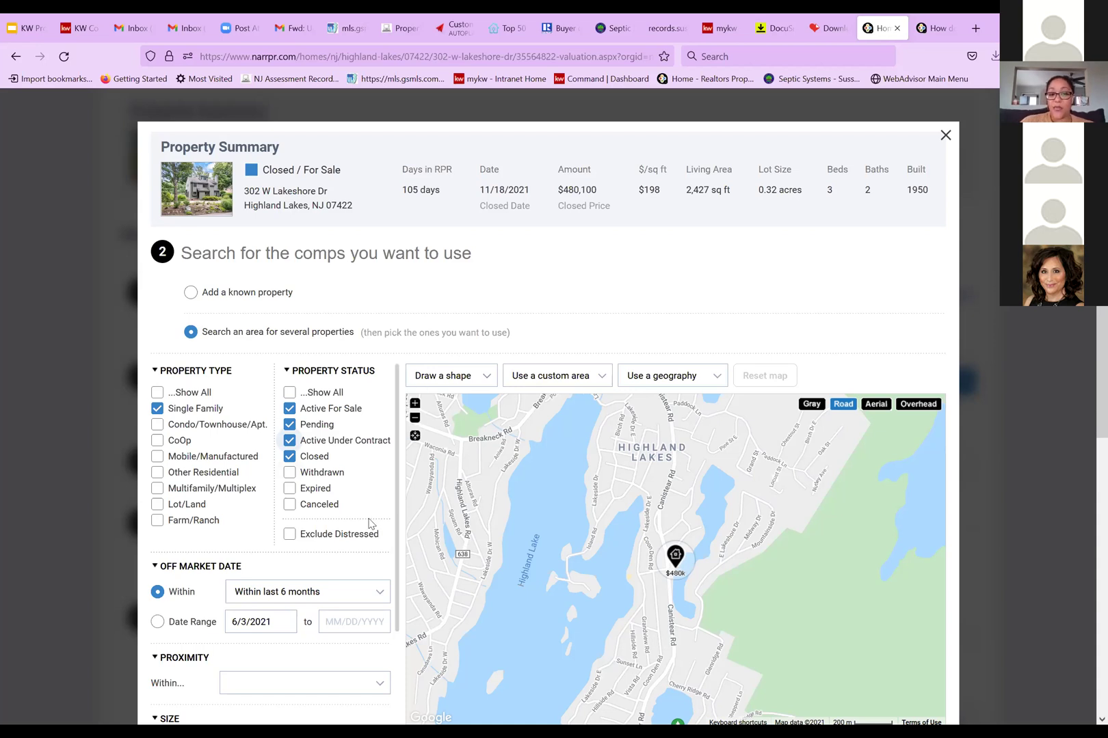
scroll(368, 523, "up", 3)
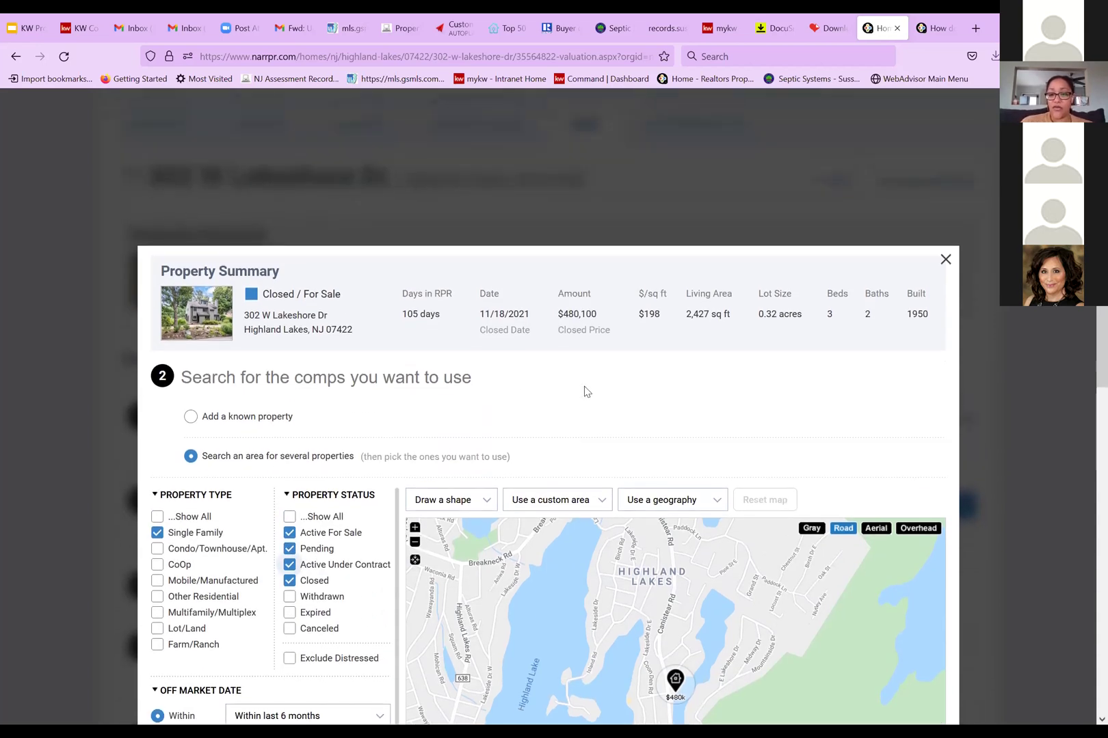
scroll(585, 391, "down", 3)
scroll(582, 393, "down", 1)
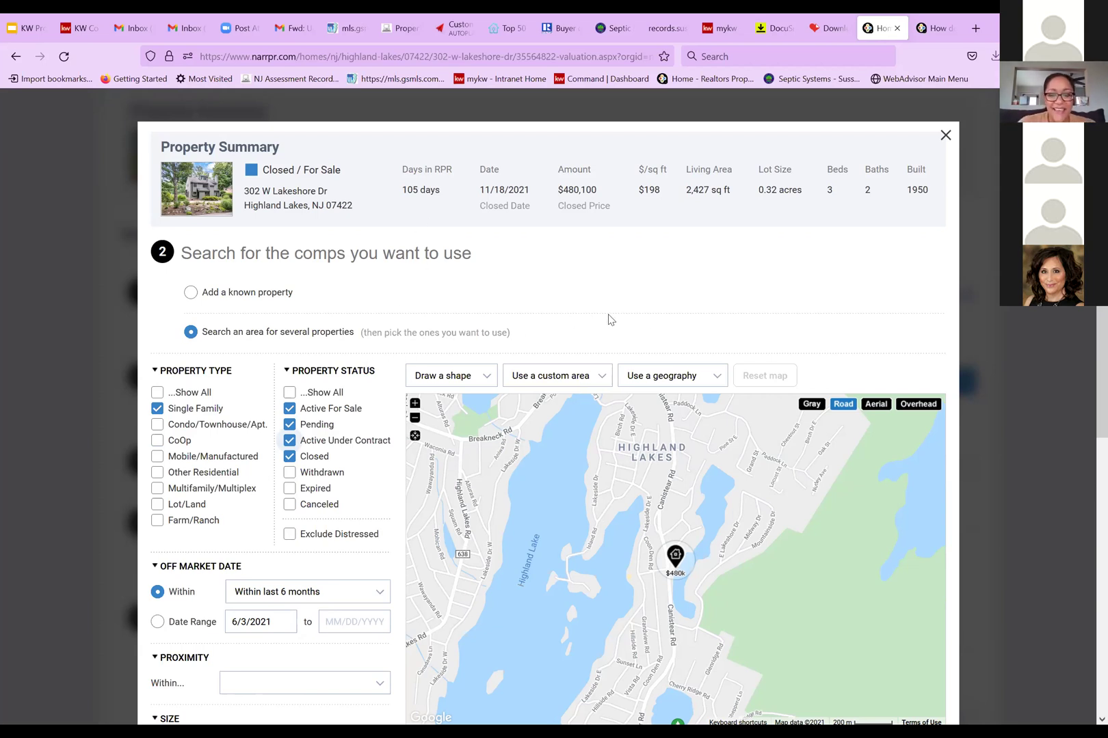
scroll(652, 321, "down", 3)
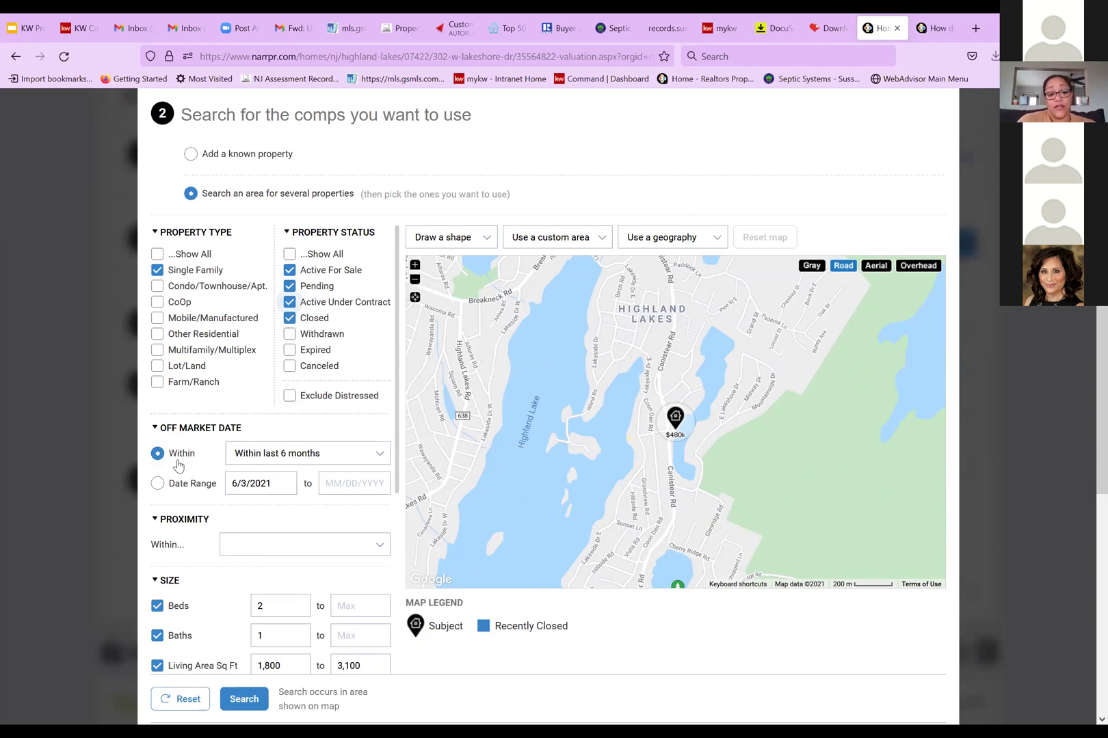
left_click(380, 456)
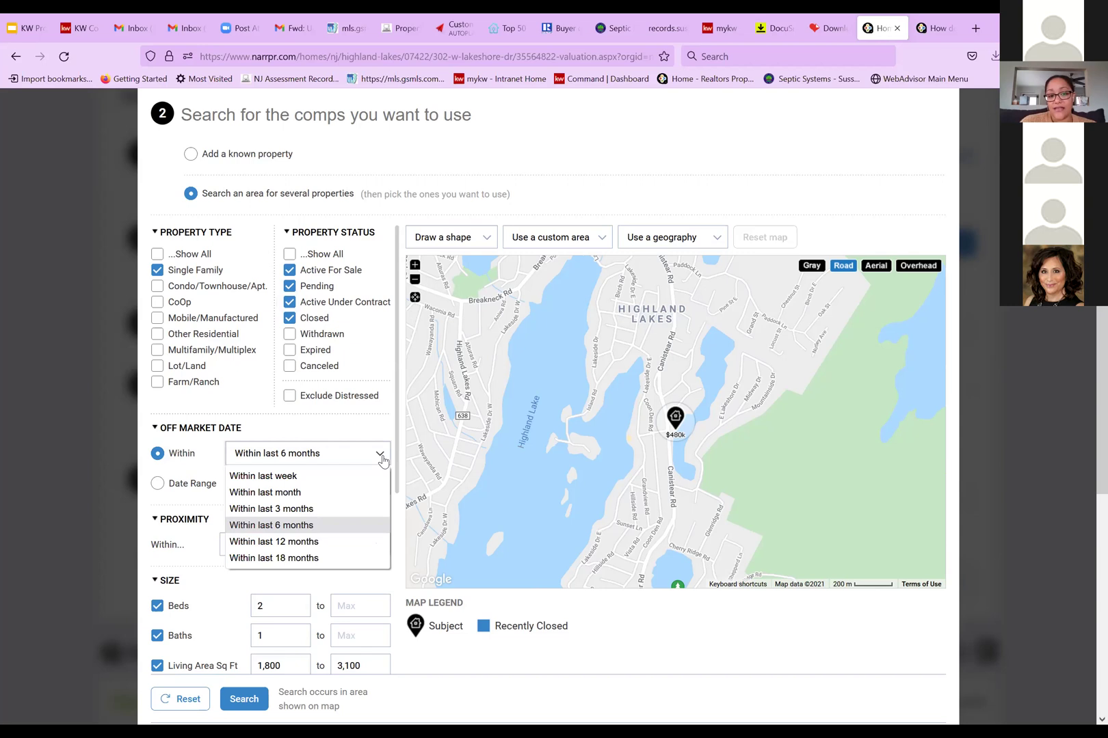
left_click(356, 508)
left_click(380, 456)
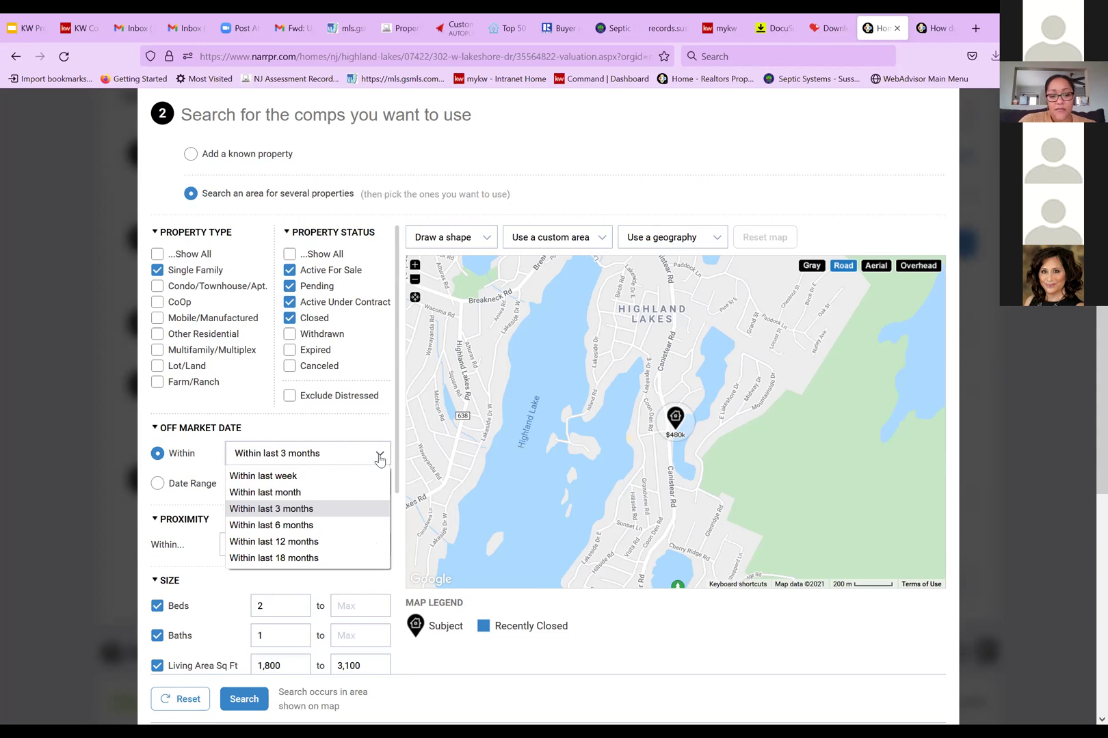
left_click(355, 525)
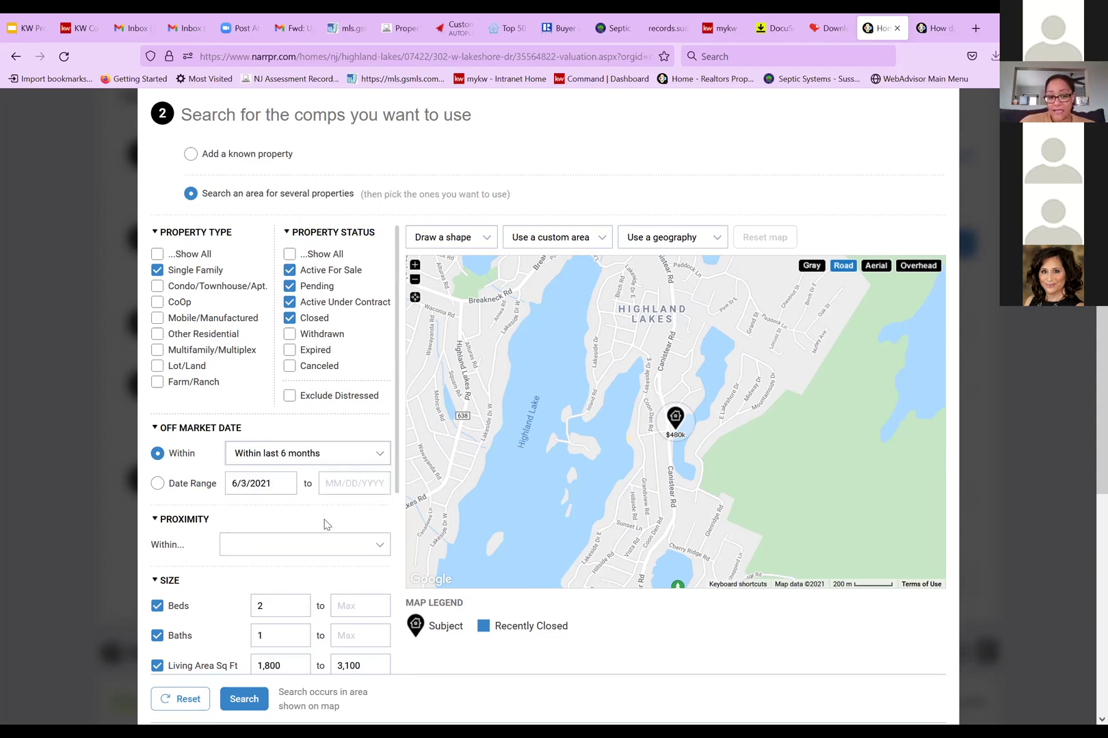
scroll(325, 524, "down", 2)
scroll(324, 524, "up", 3)
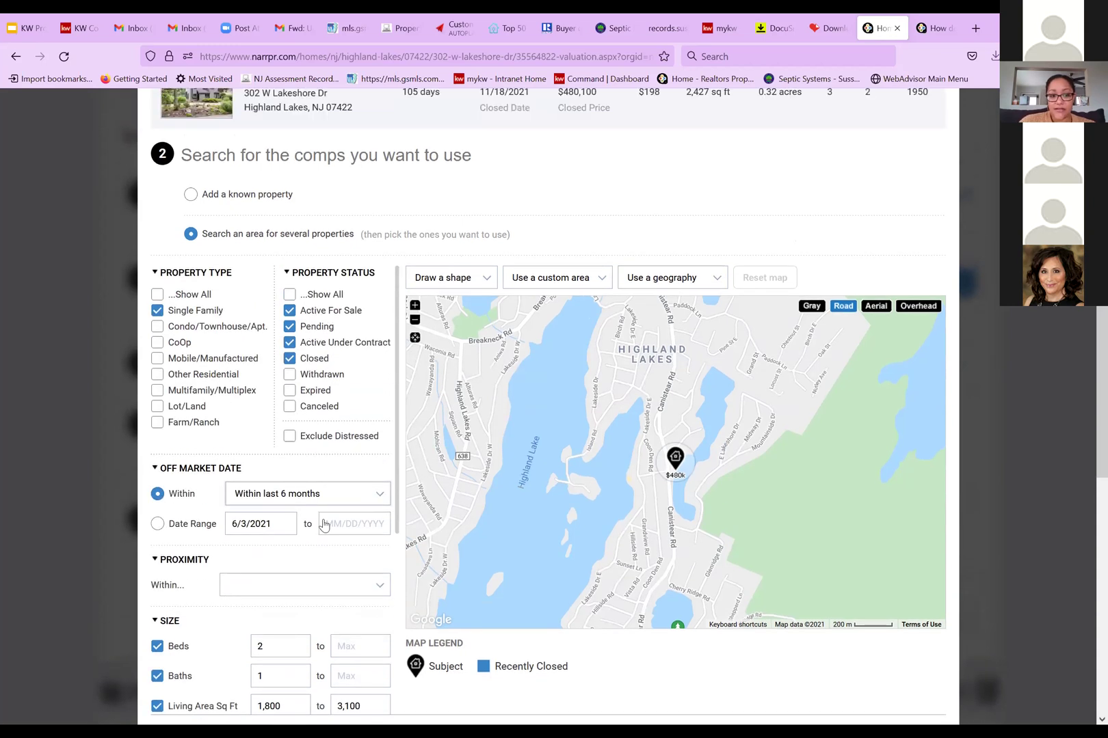
scroll(324, 524, "up", 1)
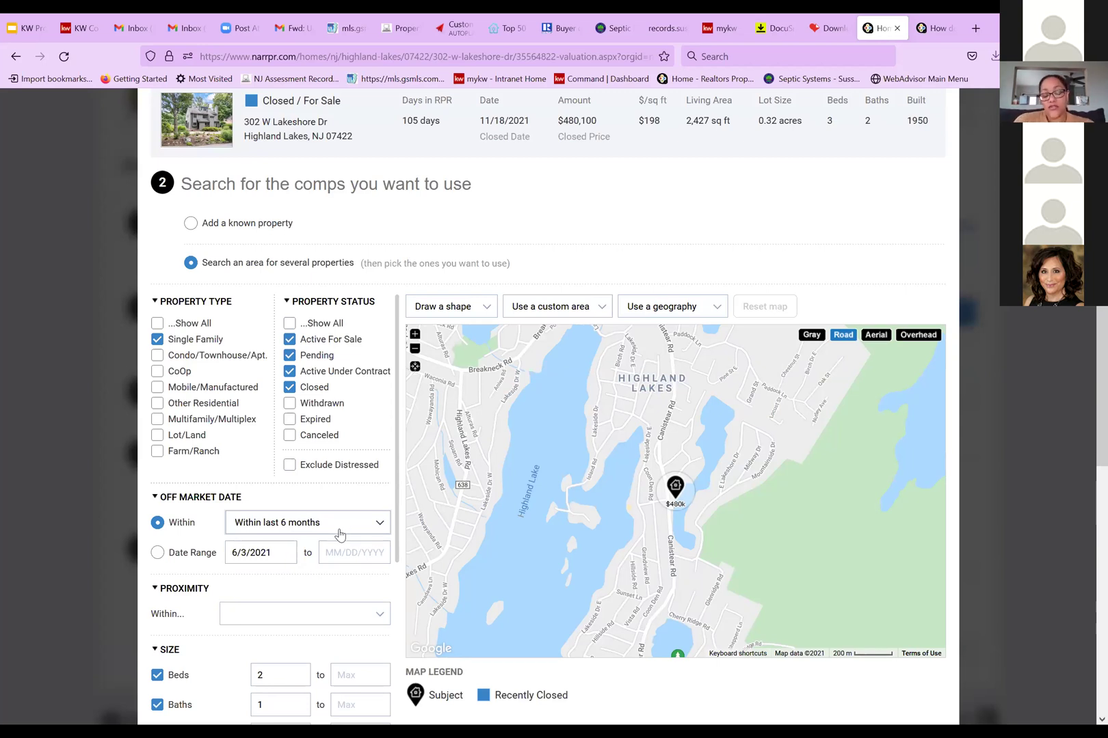
left_click(378, 525)
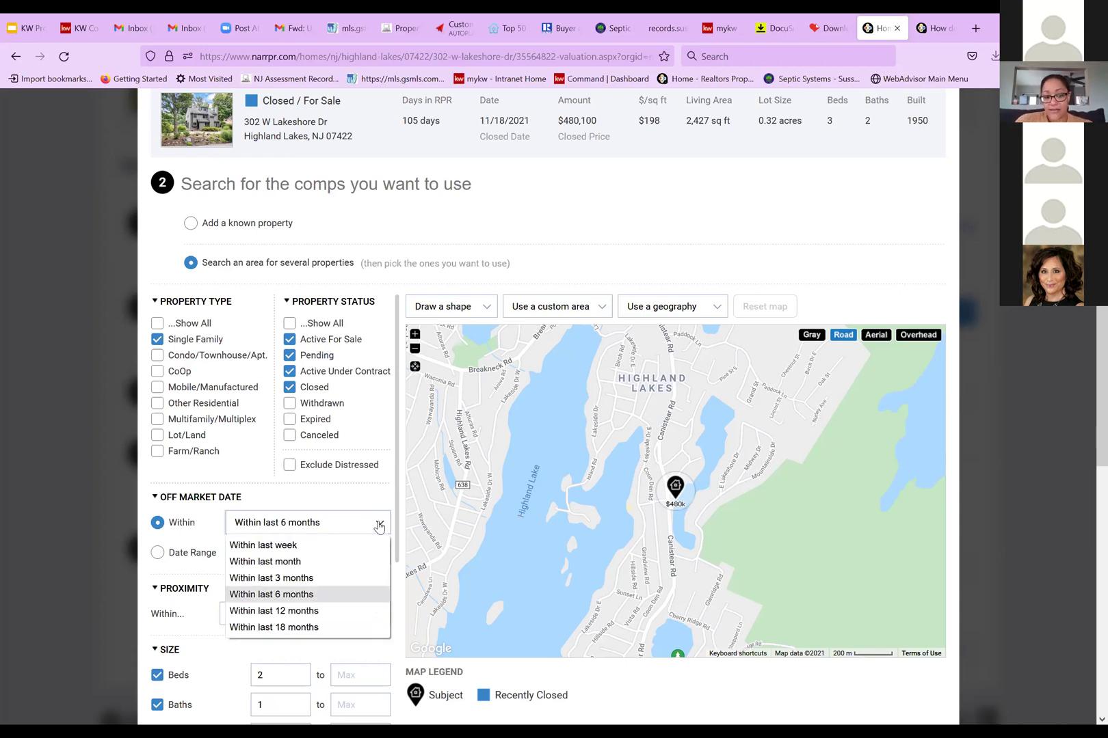
left_click(350, 612)
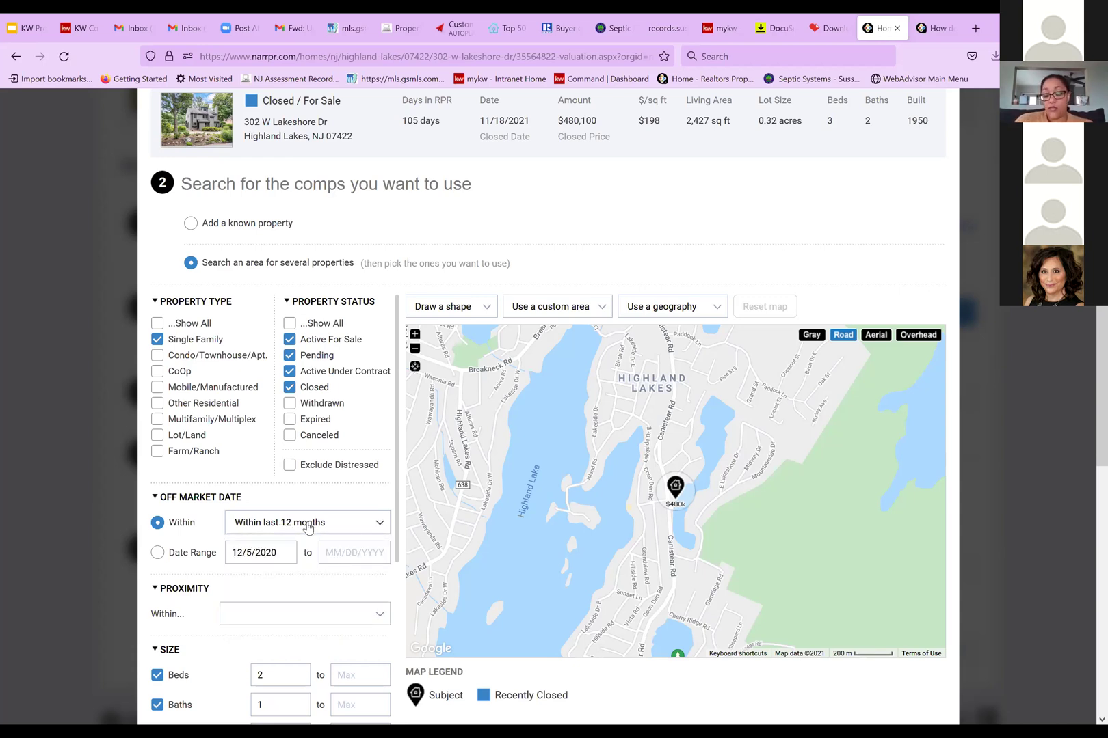
left_click(370, 523)
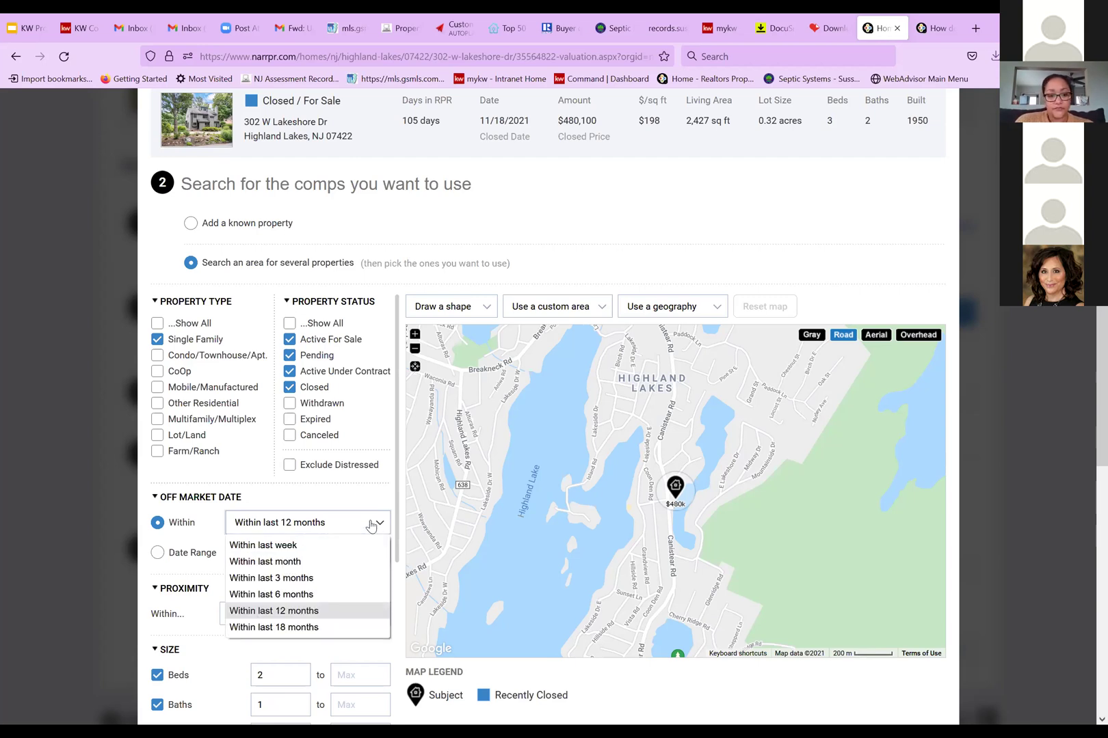
left_click(343, 593)
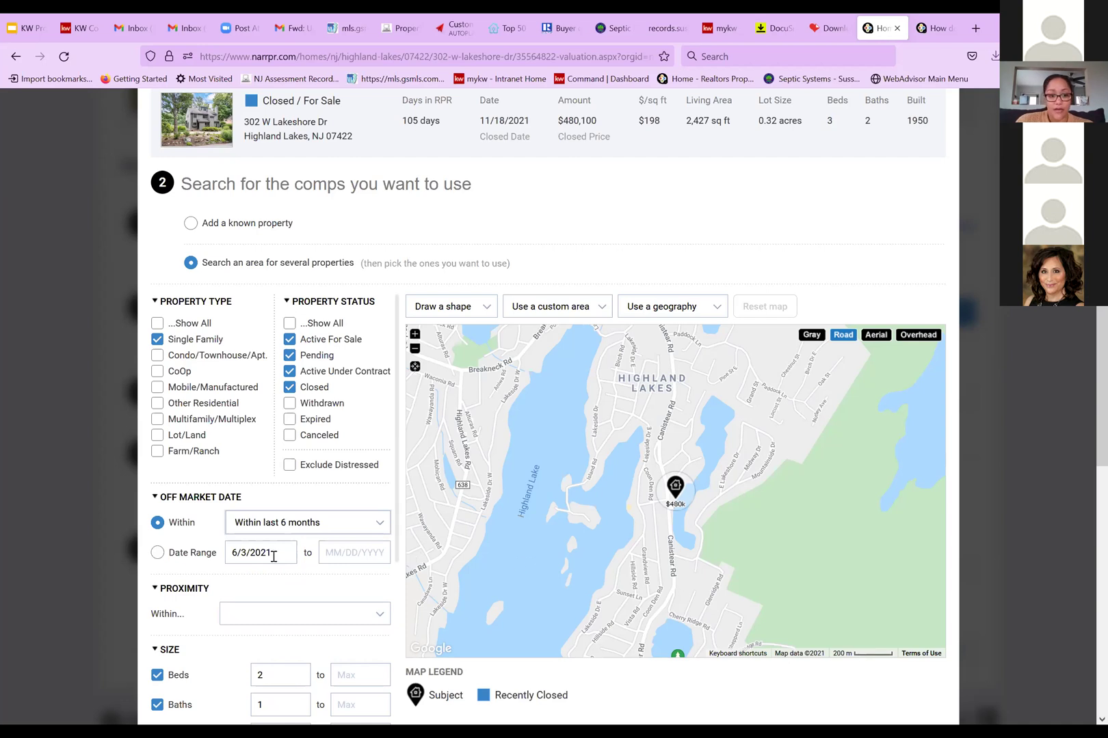
scroll(298, 576, "down", 1)
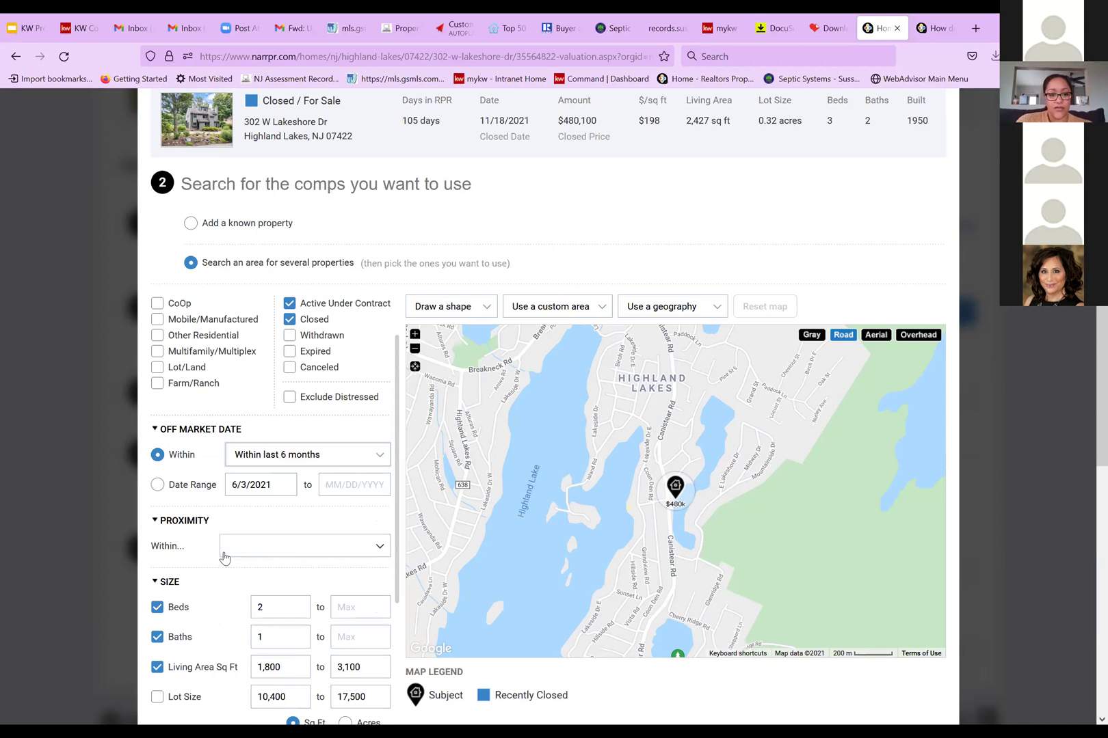
left_click(355, 547)
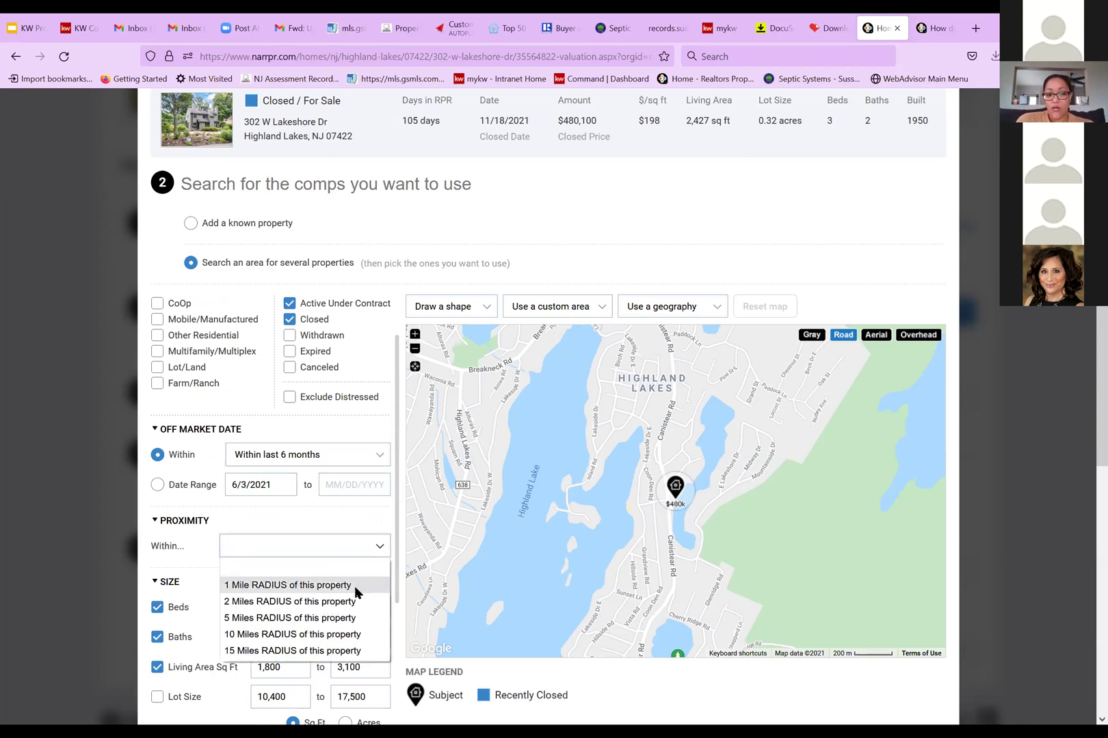
left_click(354, 586)
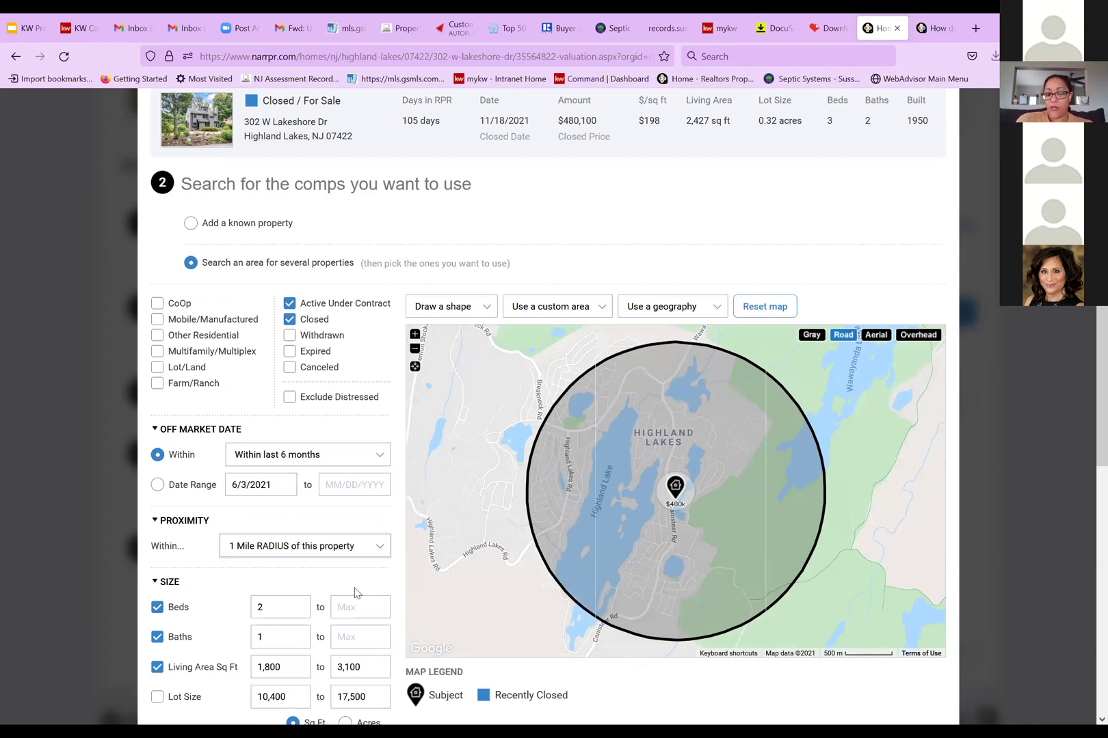
left_click(378, 549)
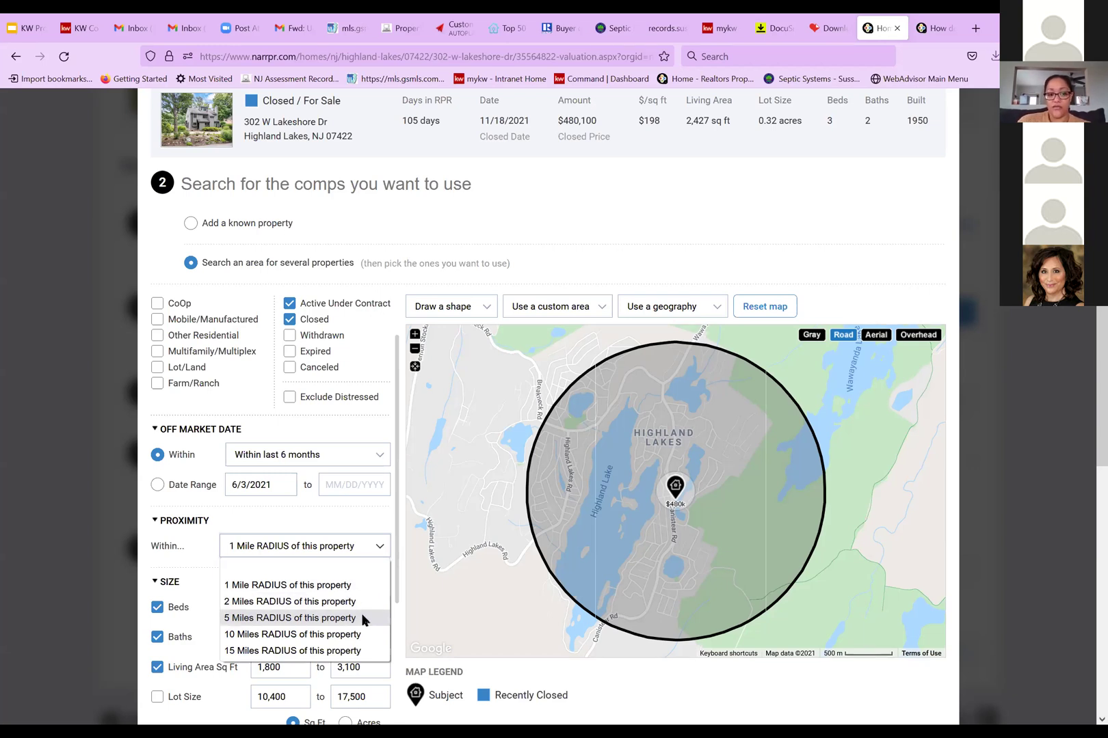
left_click(369, 527)
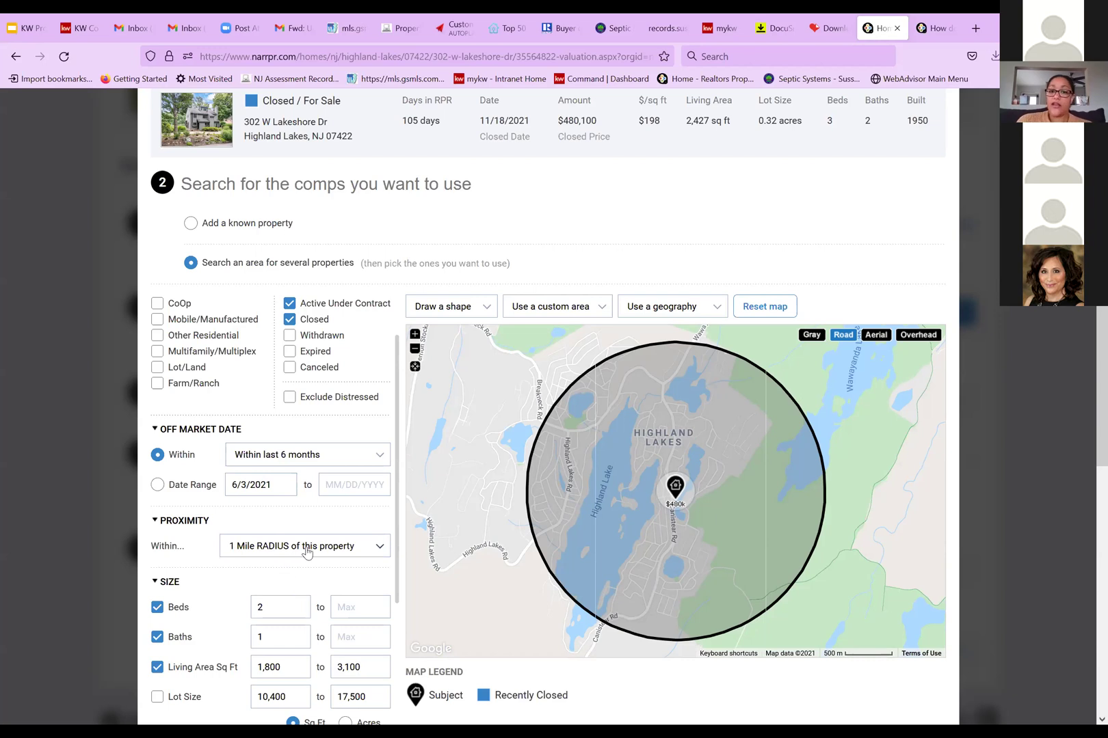
left_click(484, 311)
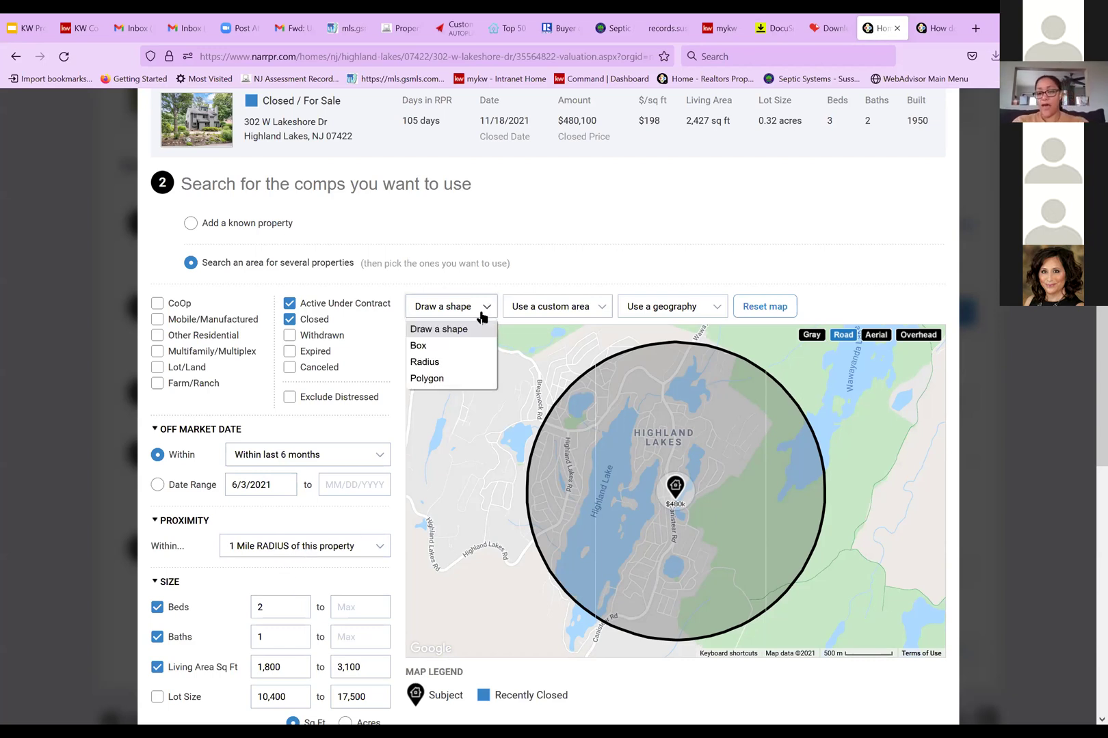
left_click(575, 316)
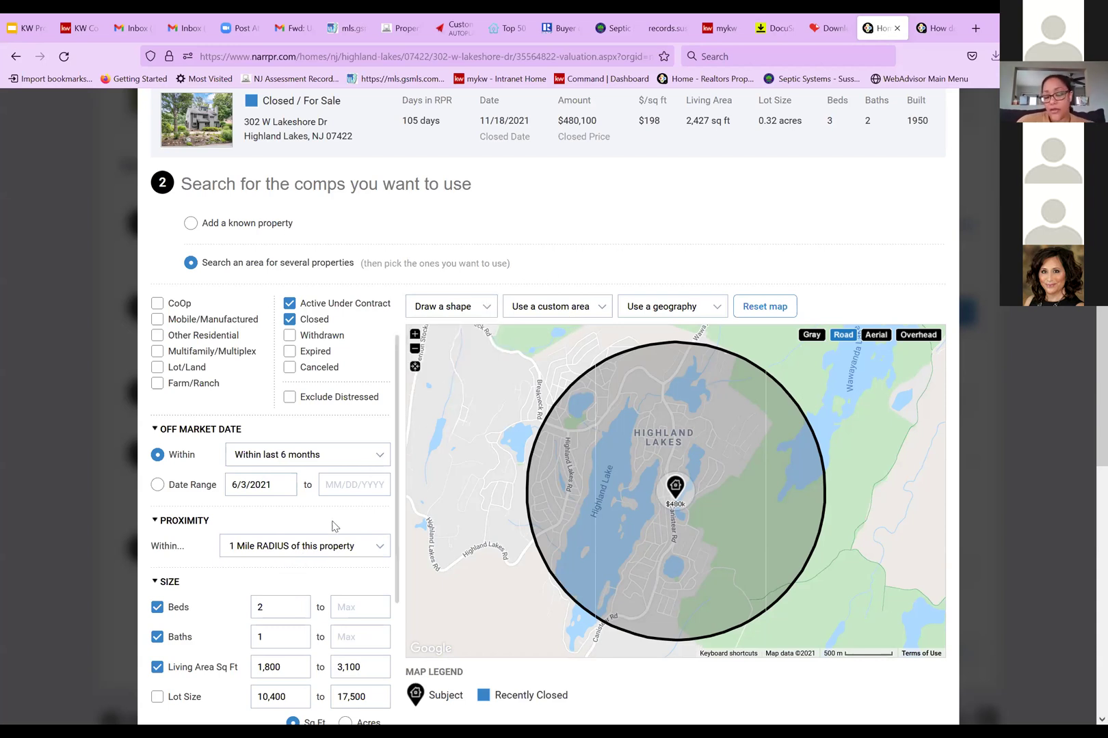
Turn on the Lot Size filter in acres, covering 0.24–0.4 acres
scroll(335, 525, "down", 2)
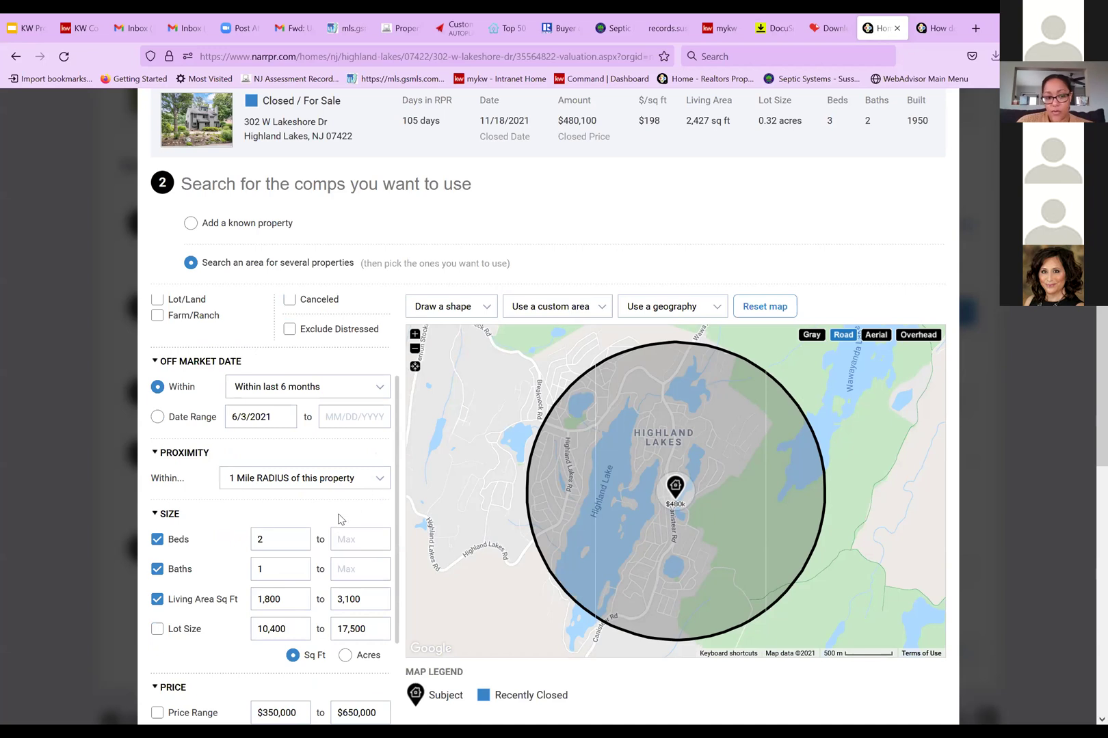
scroll(310, 552, "down", 2)
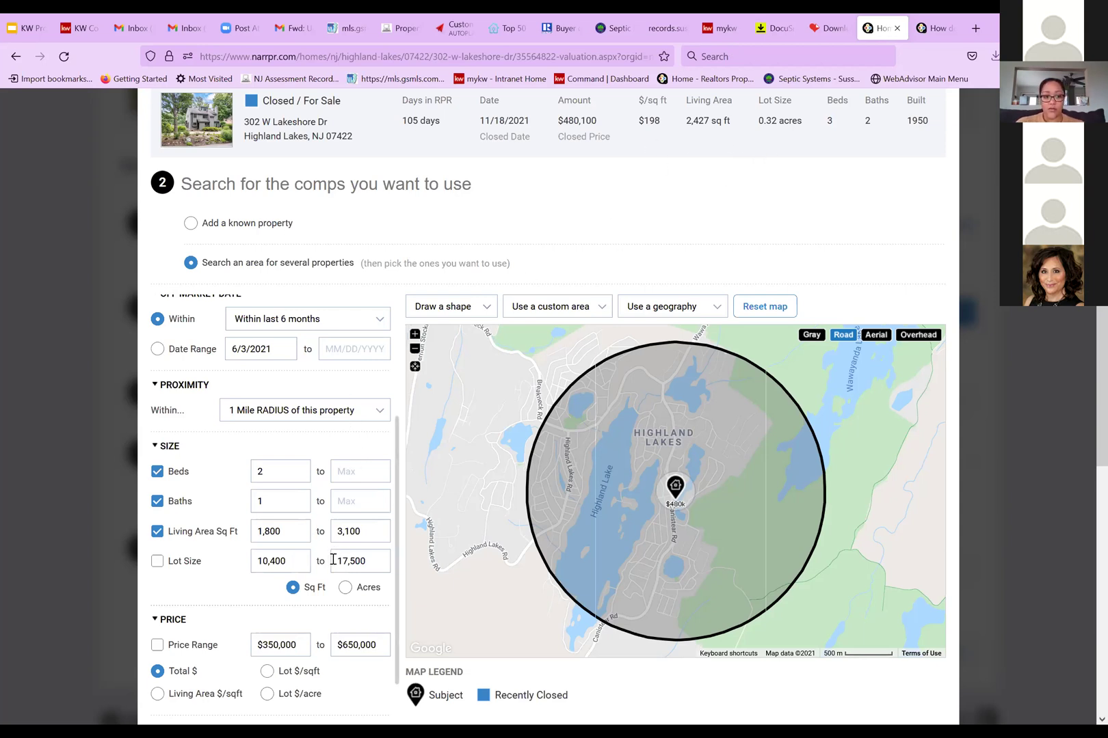
scroll(333, 561, "down", 2)
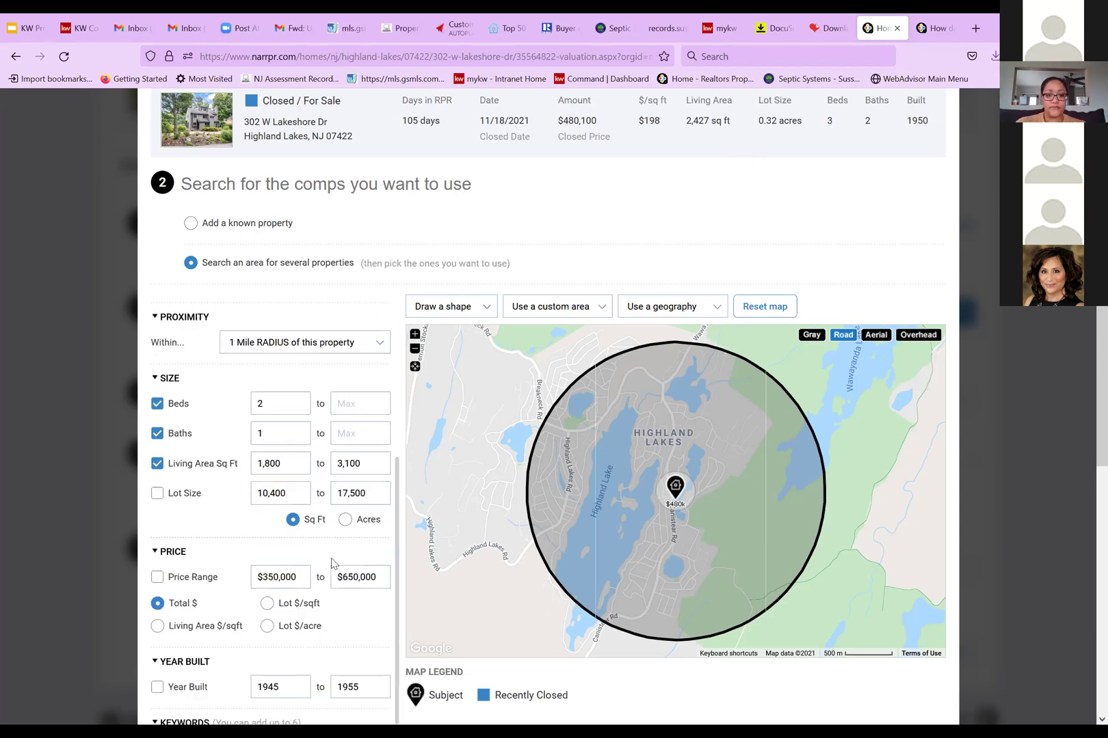
left_click(157, 493)
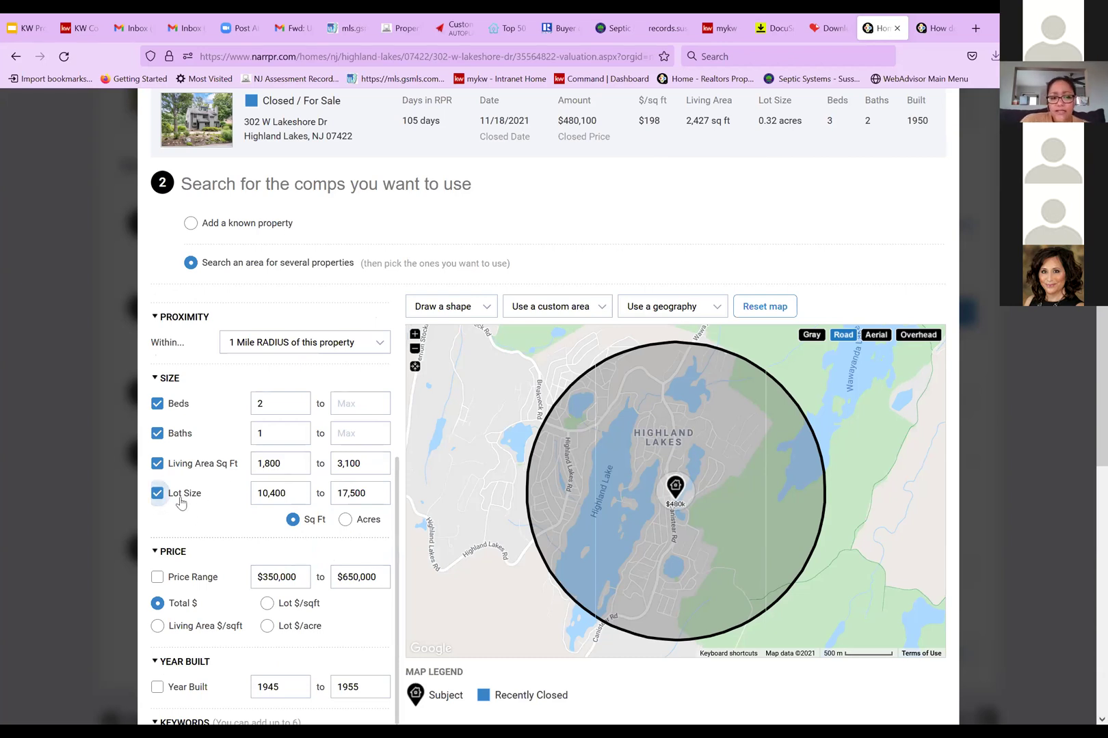
left_click(344, 520)
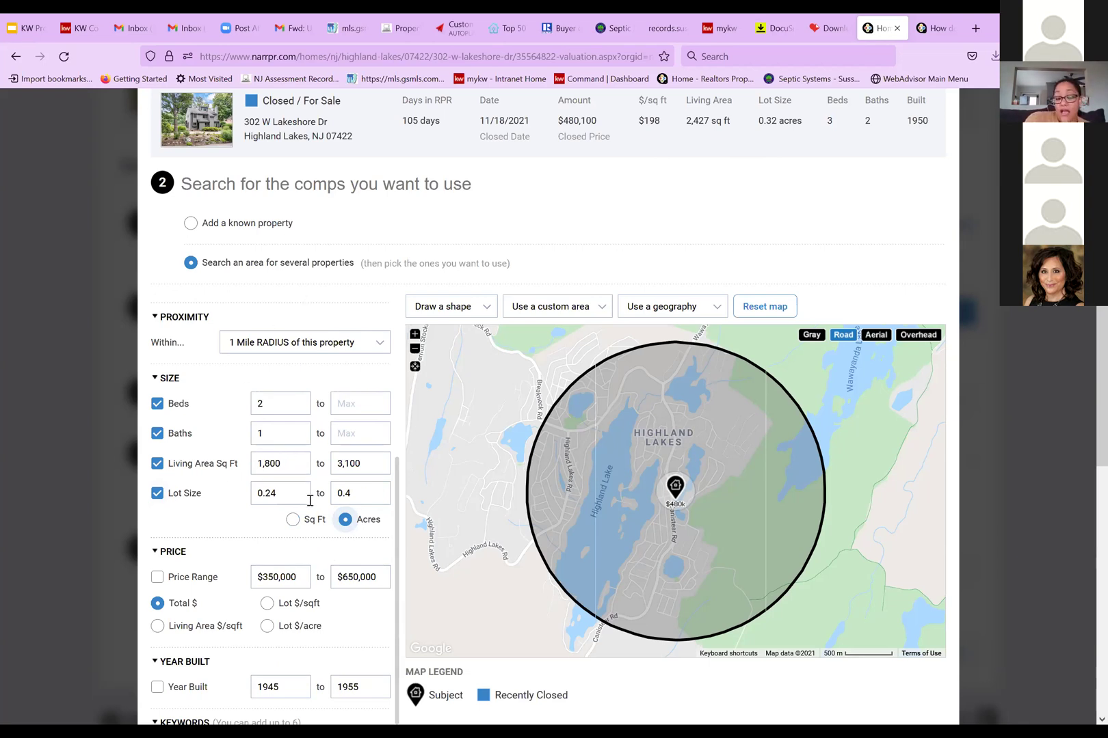
scroll(222, 520, "down", 1)
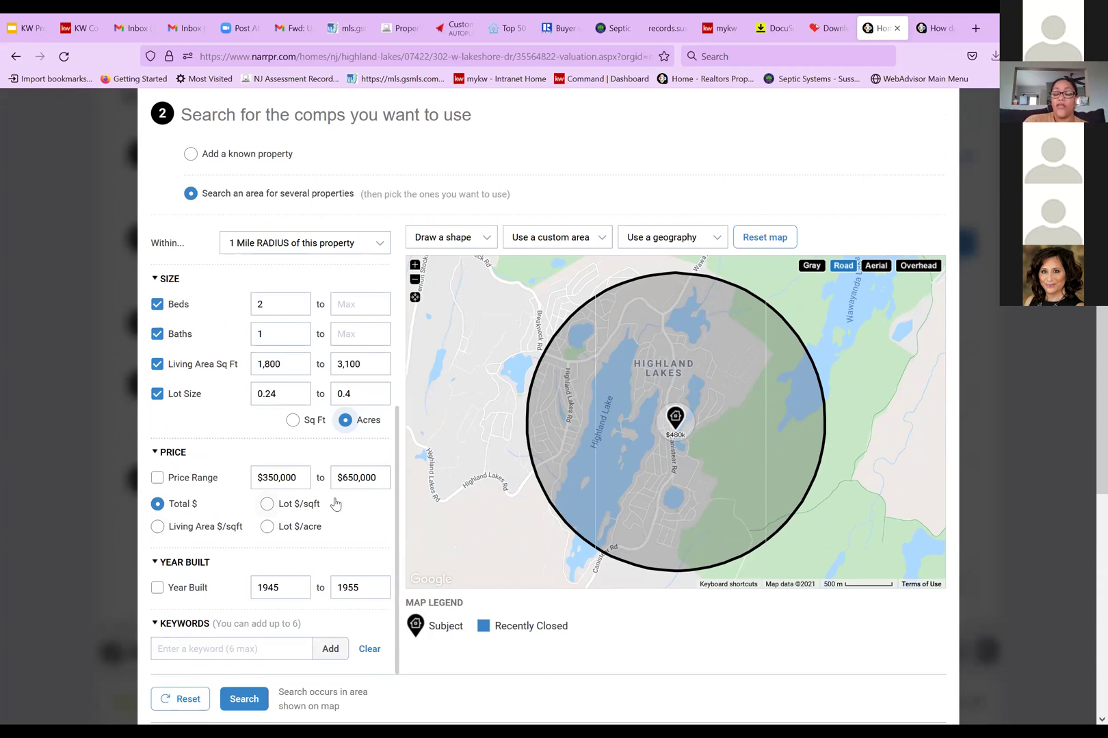
scroll(335, 504, "down", 1)
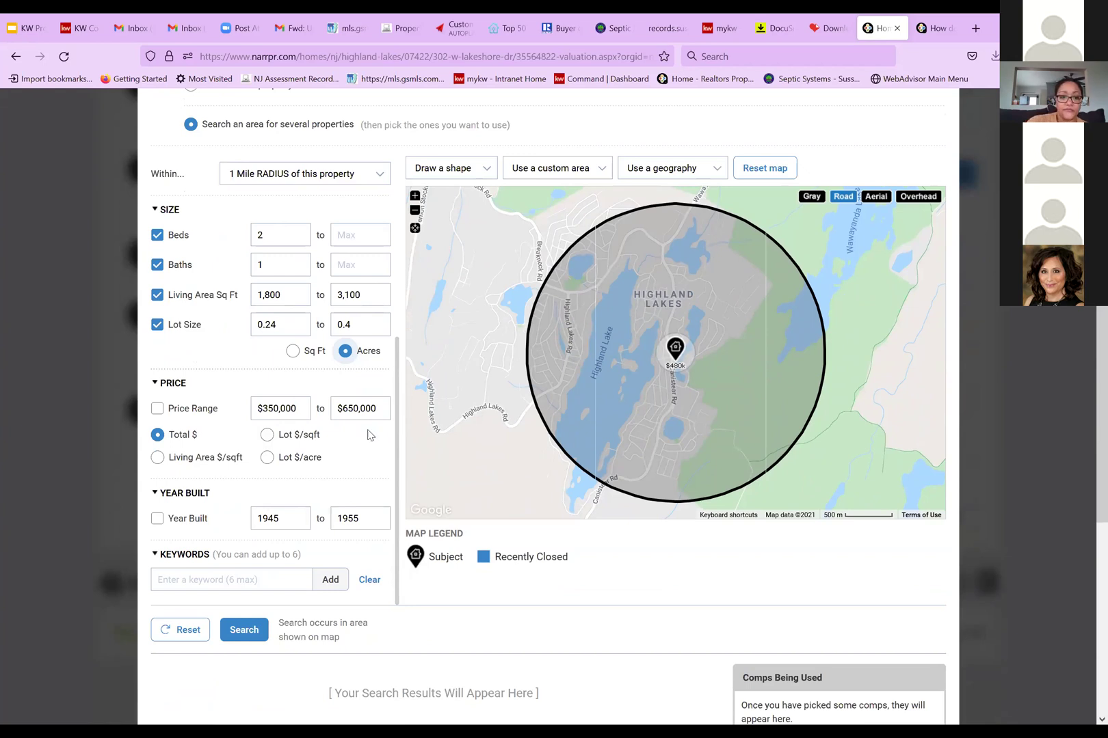
Untick the Lot Size filter and run the comp search
left_click(156, 326)
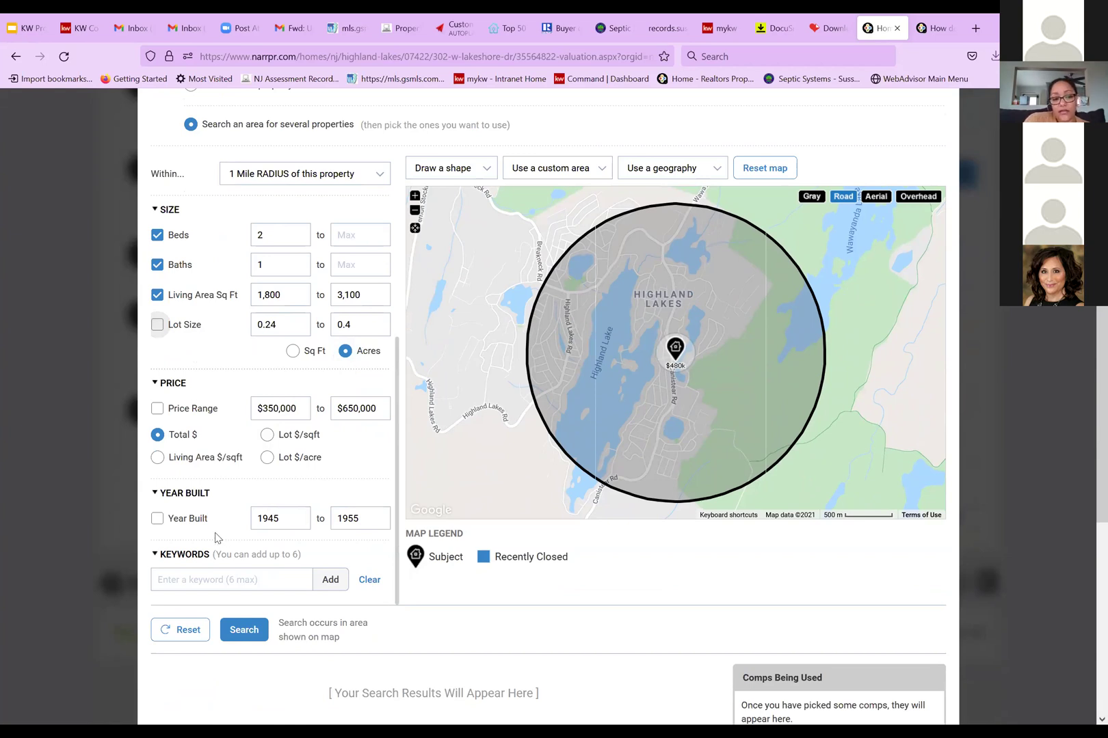
scroll(216, 538, "down", 1)
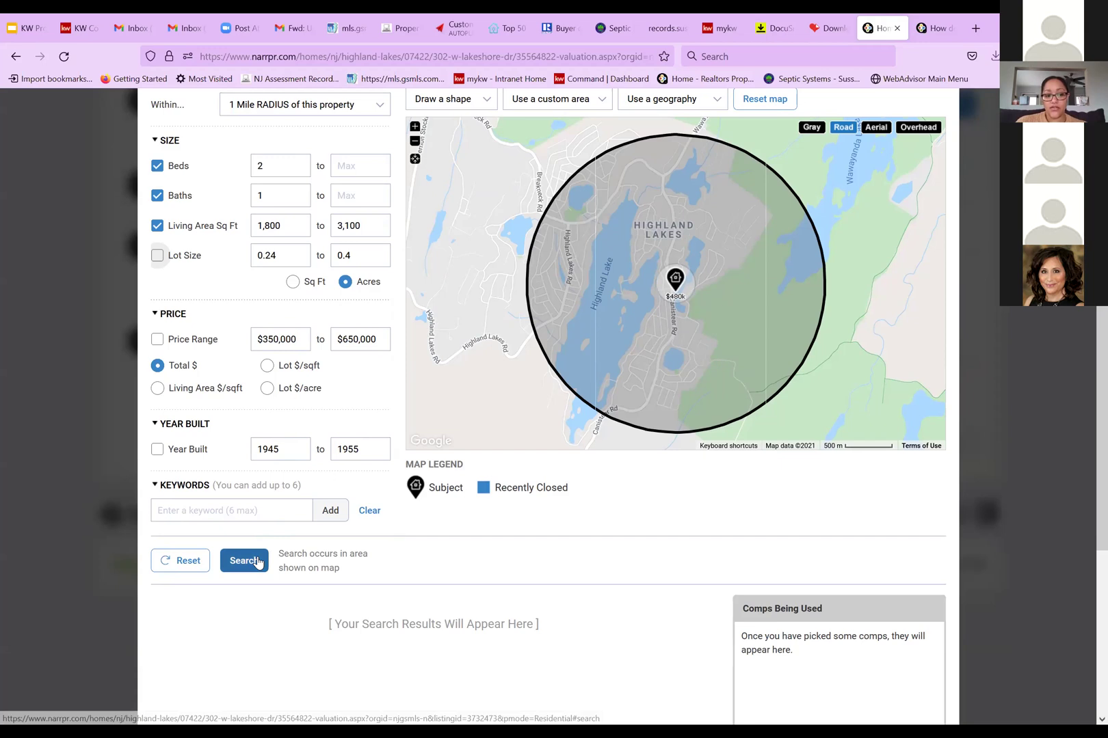
left_click(258, 562)
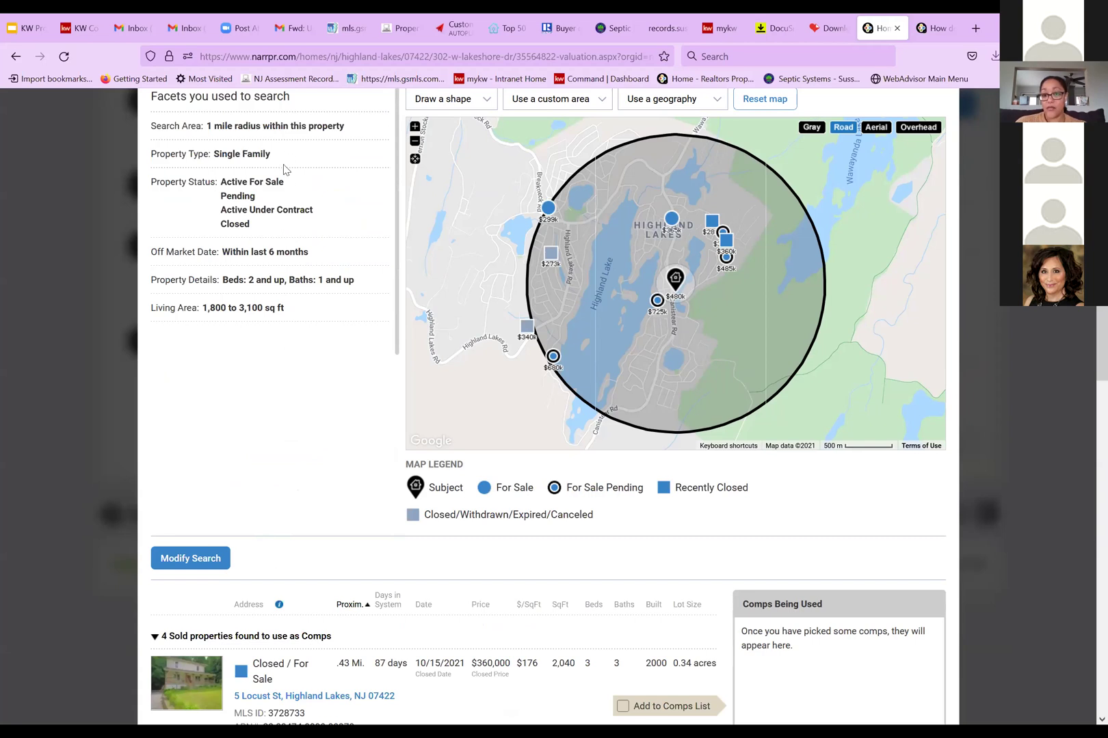
Scroll through the results of 4 sold and 6 for-sale comps within 1 mile
scroll(363, 453, "down", 2)
scroll(359, 453, "down", 5)
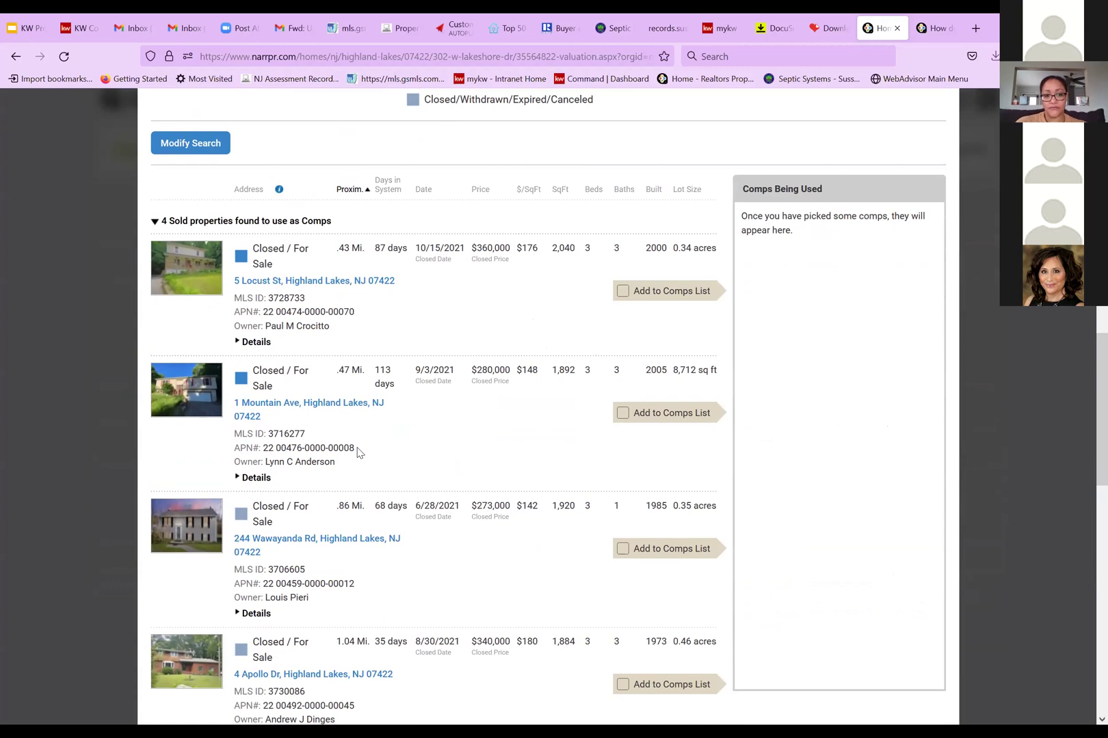
scroll(357, 451, "down", 2)
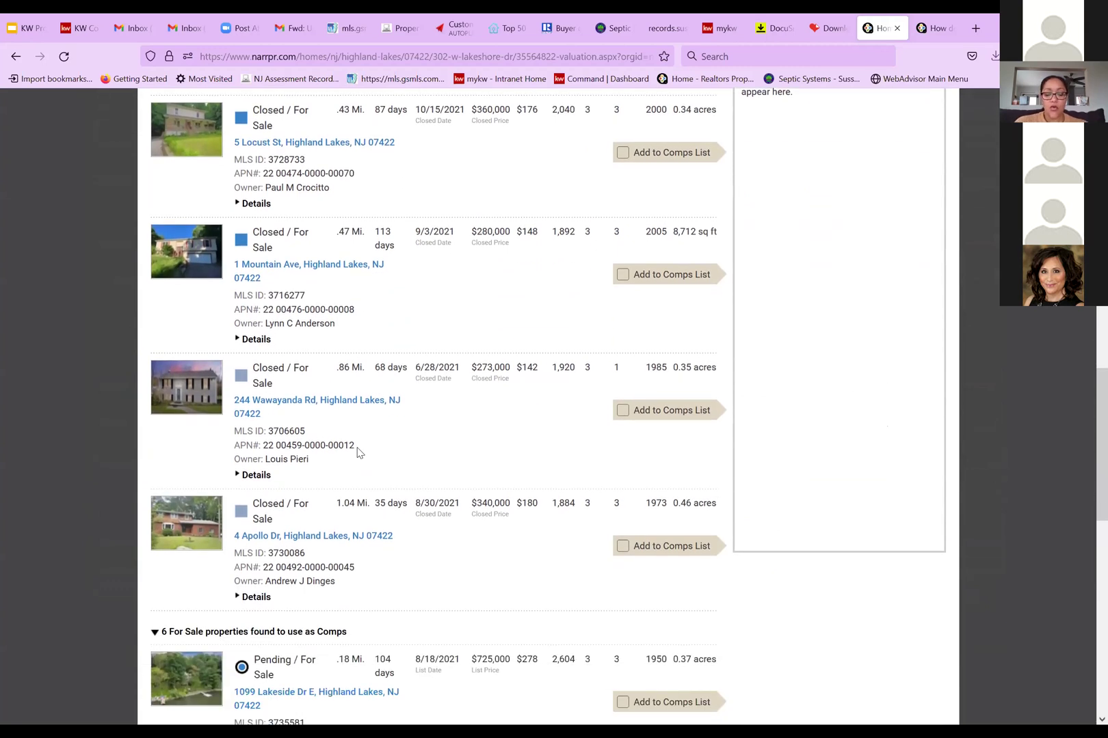
left_click(361, 539)
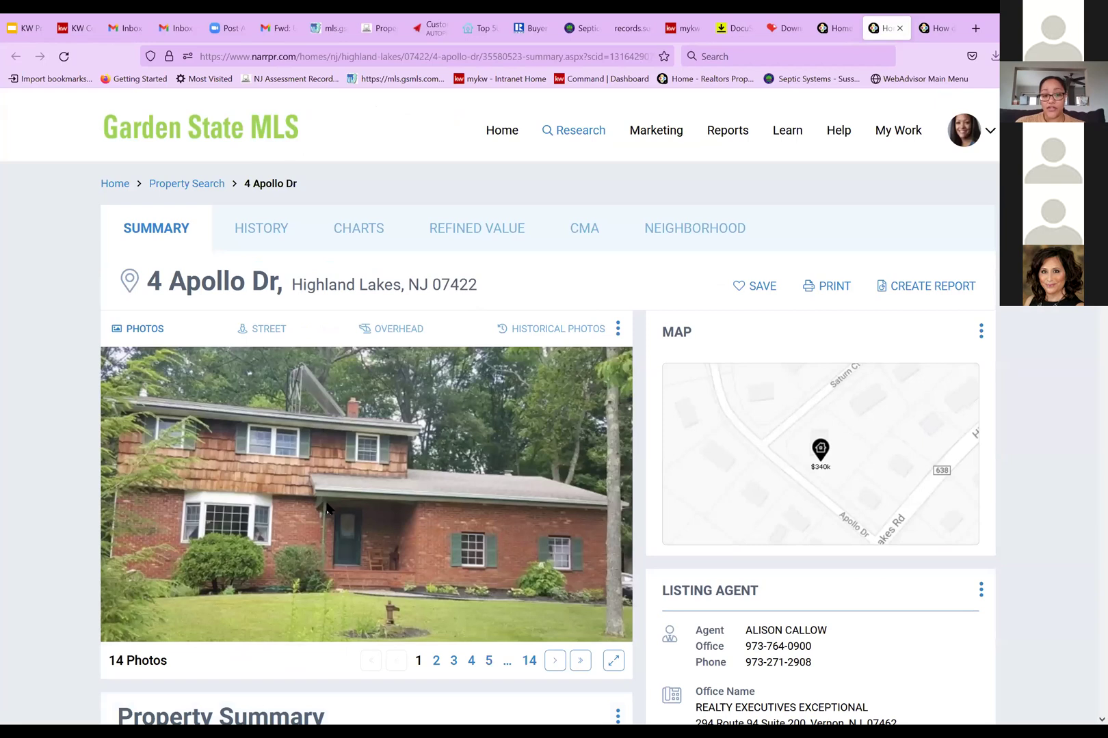
scroll(327, 508, "down", 3)
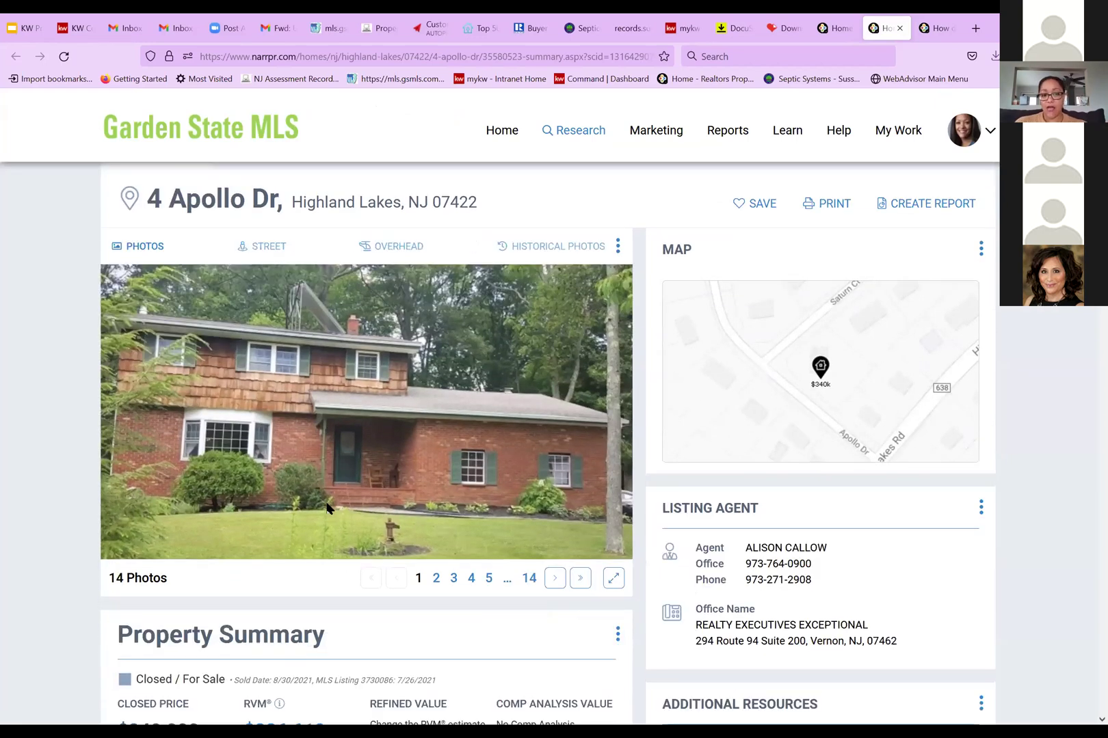
scroll(327, 508, "down", 5)
scroll(435, 530, "up", 4)
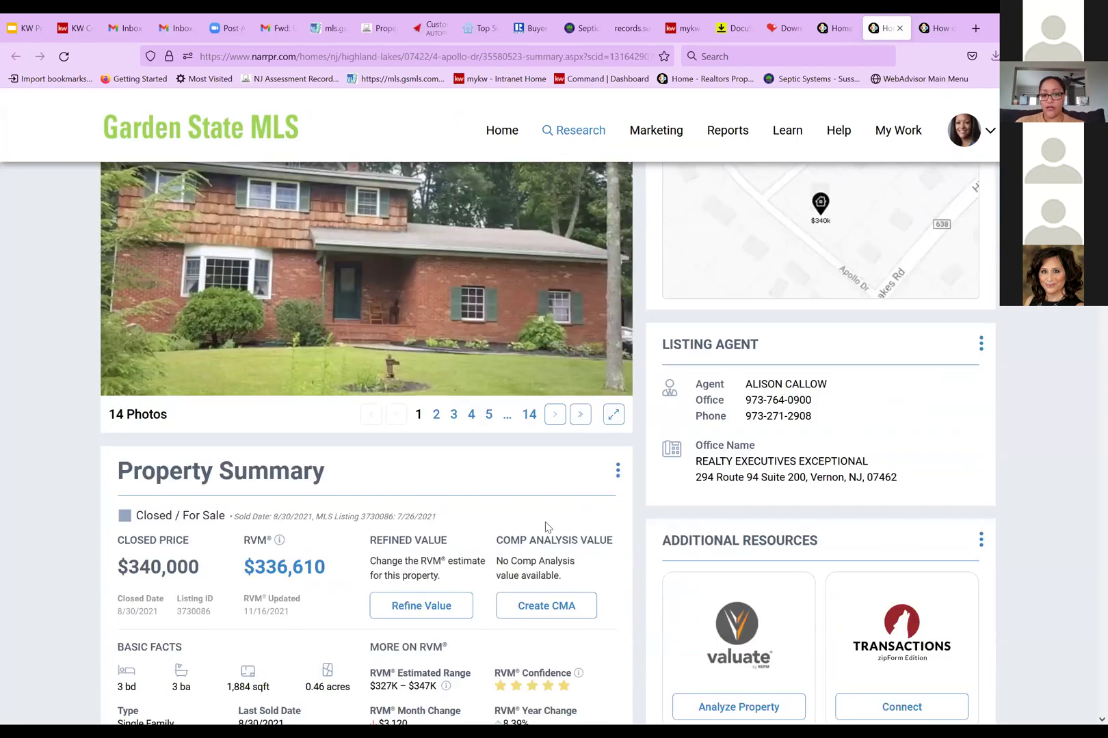
left_click(552, 524)
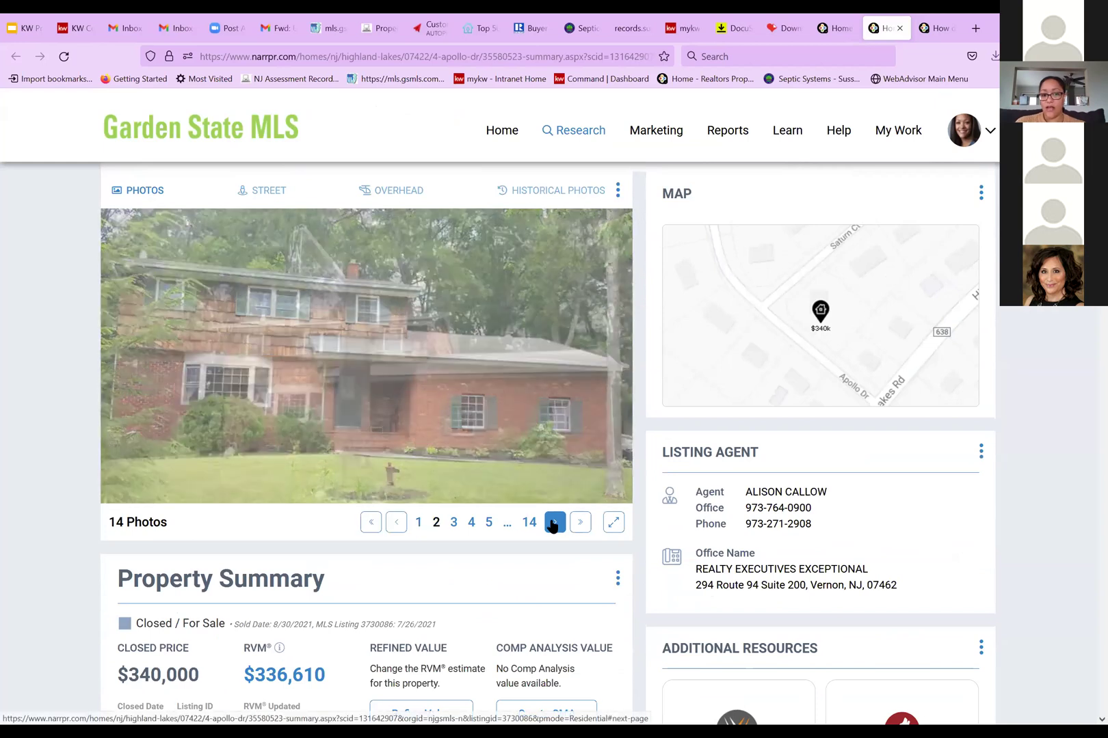
left_click(553, 523)
left_click(553, 524)
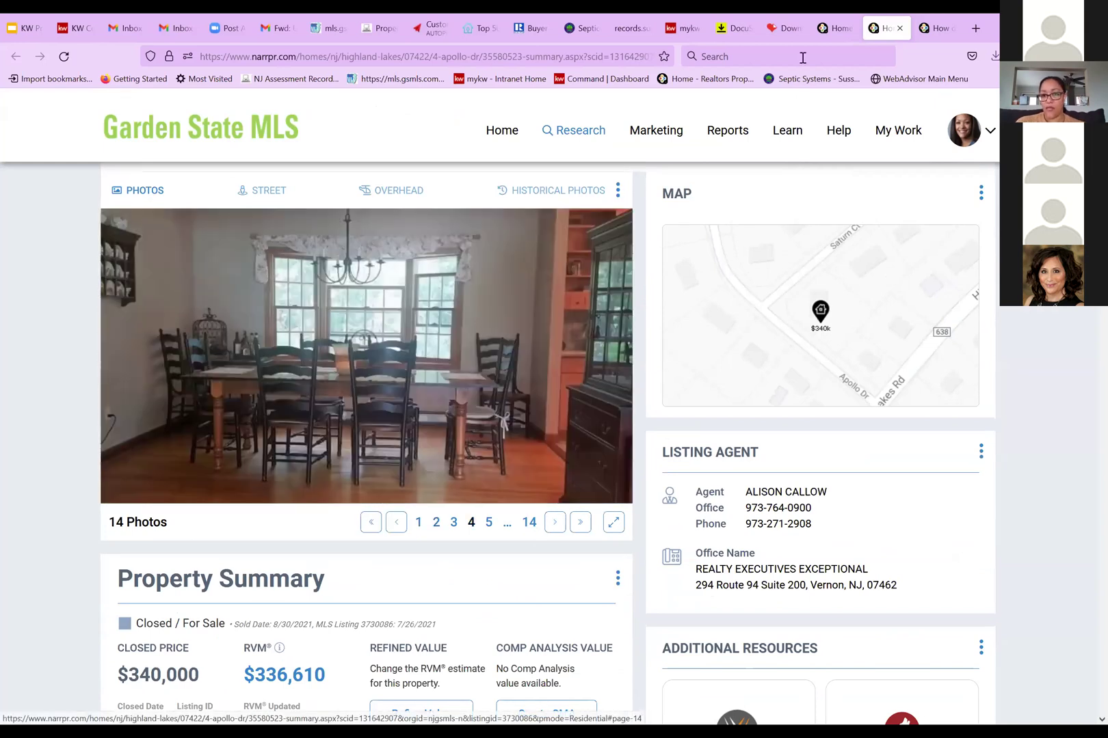
left_click(802, 41)
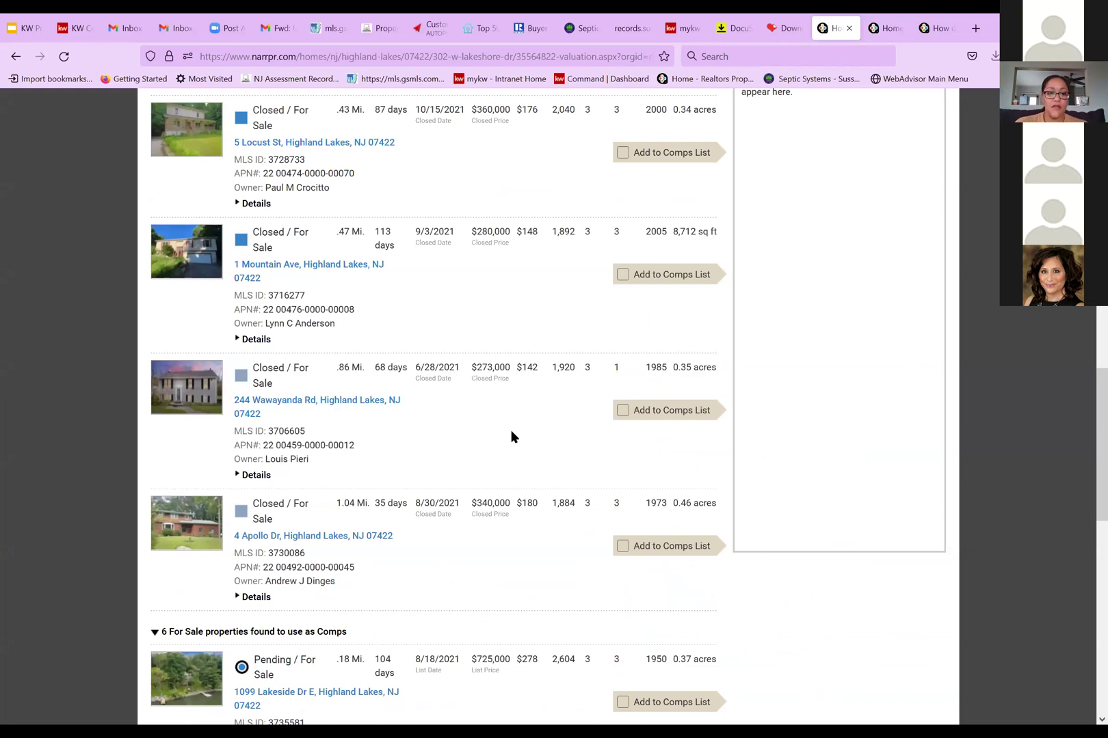
scroll(504, 434, "down", 3)
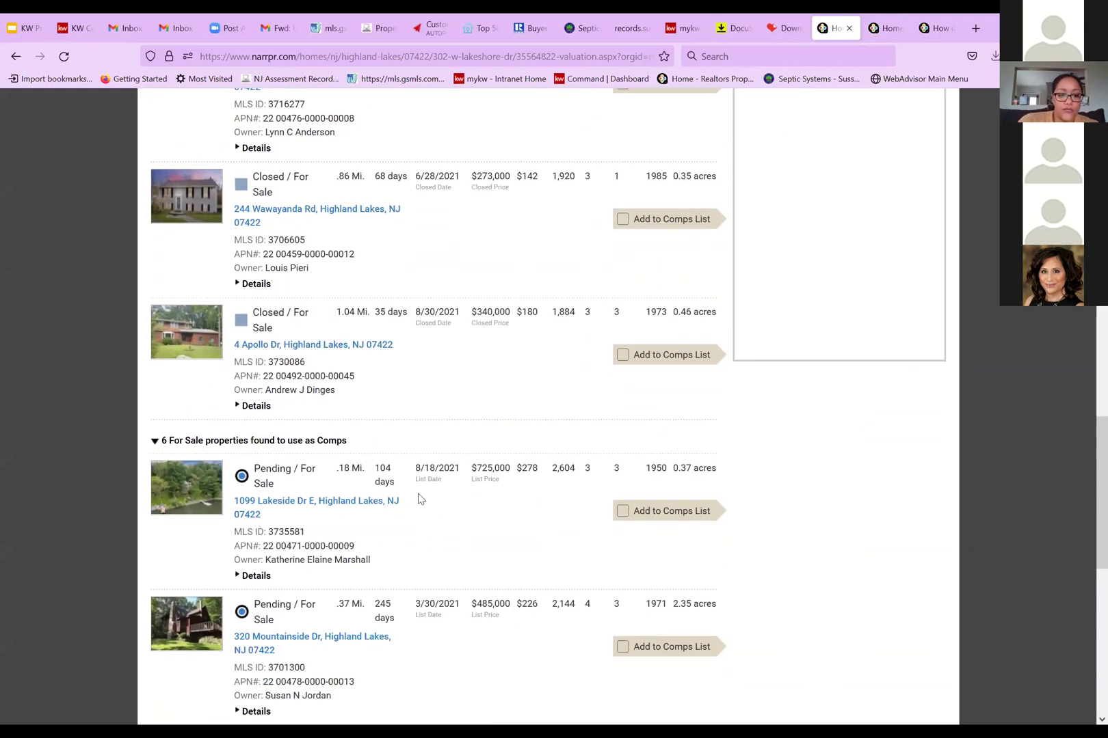
scroll(413, 508, "down", 3)
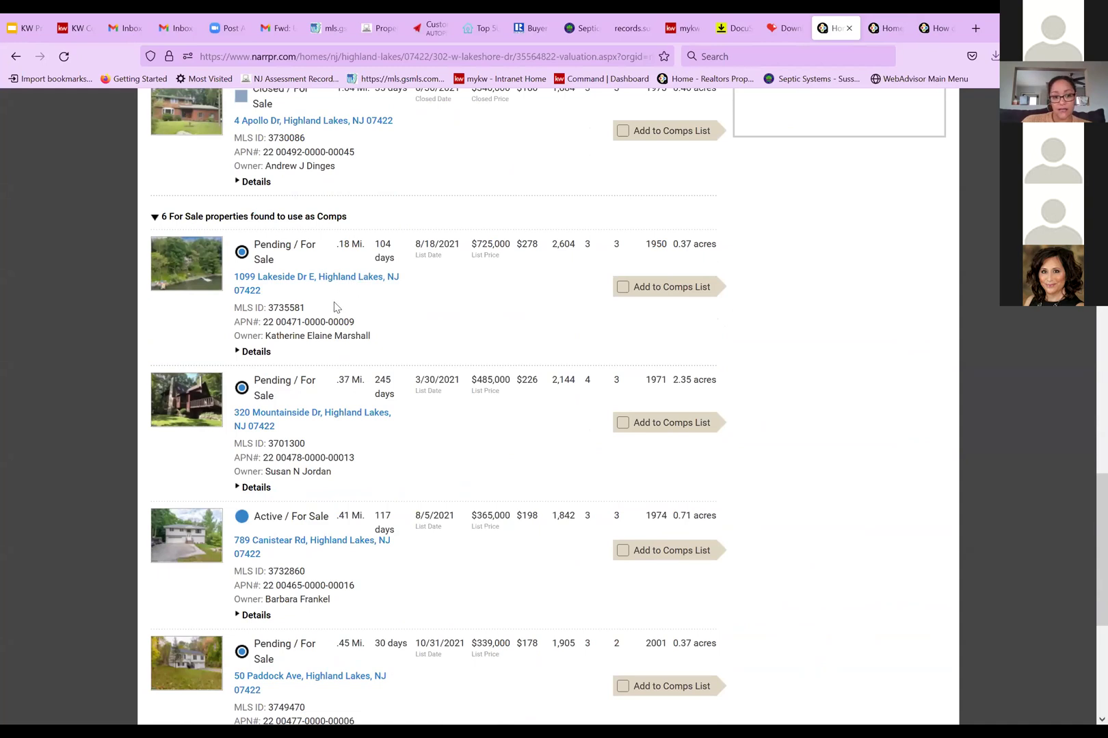
scroll(335, 307, "down", 5)
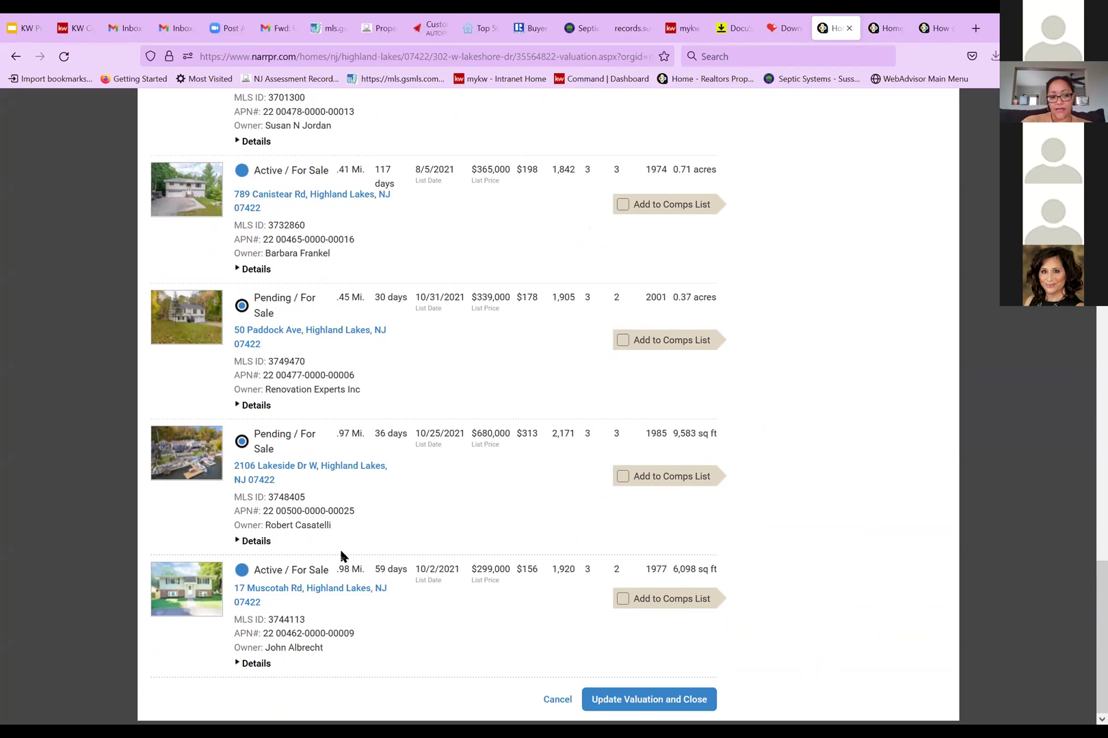
scroll(358, 574, "up", 9)
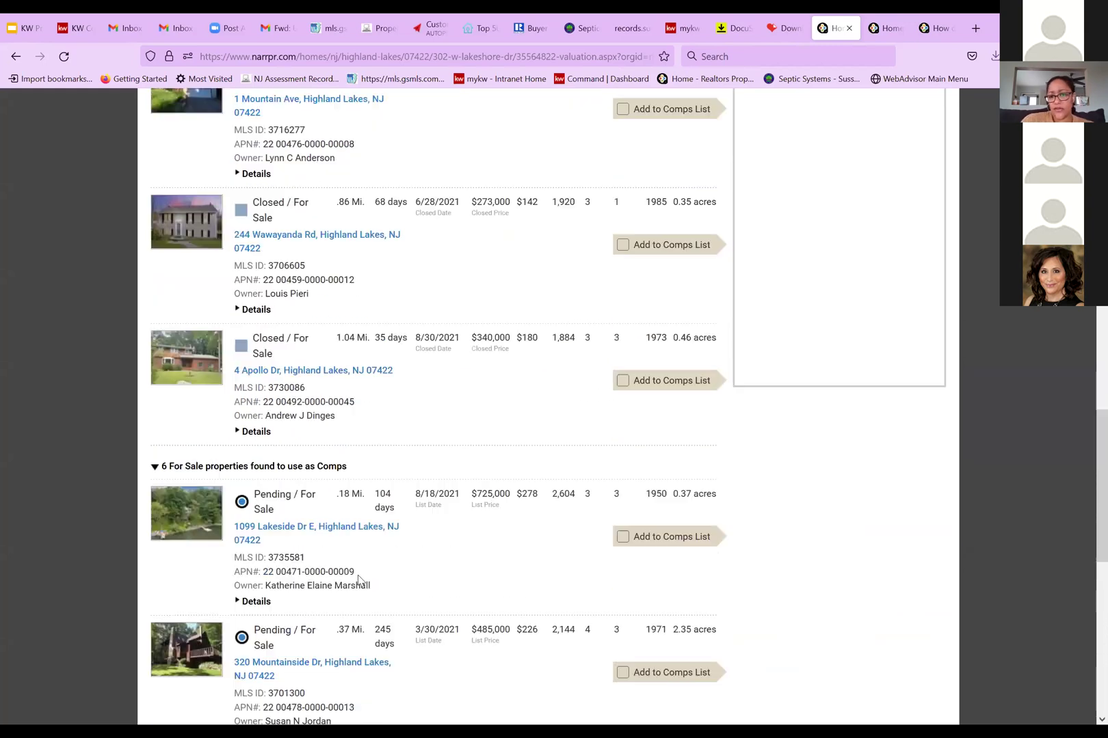
scroll(358, 580, "up", 5)
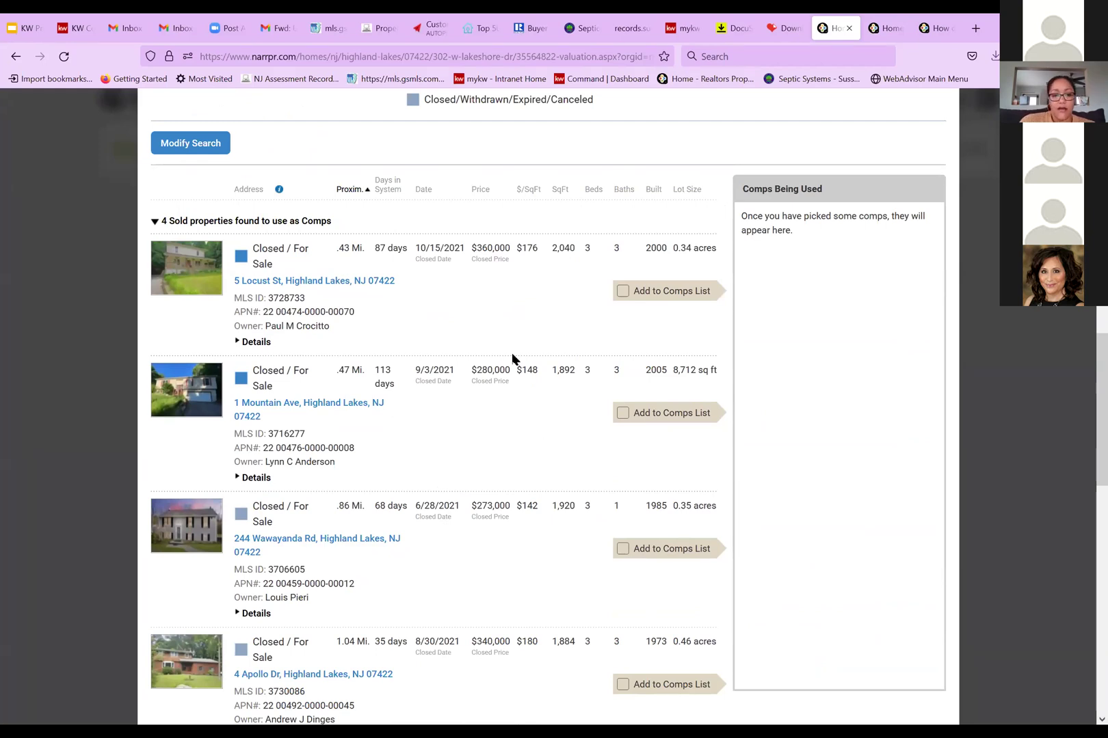
scroll(573, 424, "down", 2)
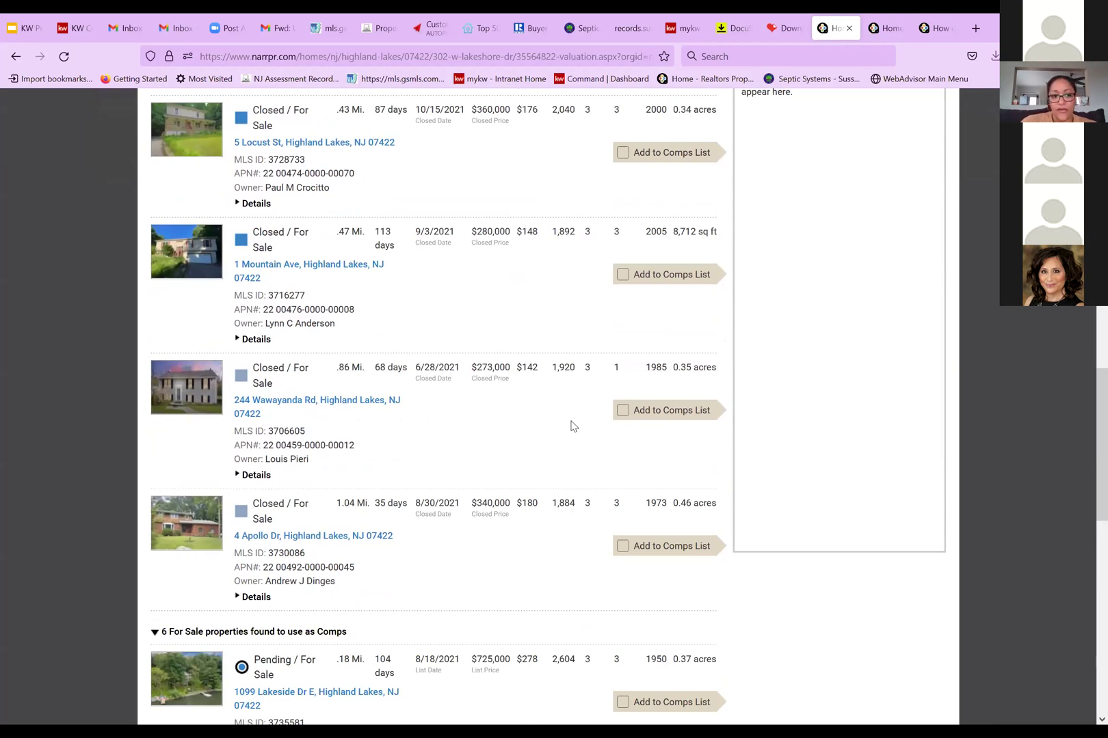
scroll(611, 400, "up", 3)
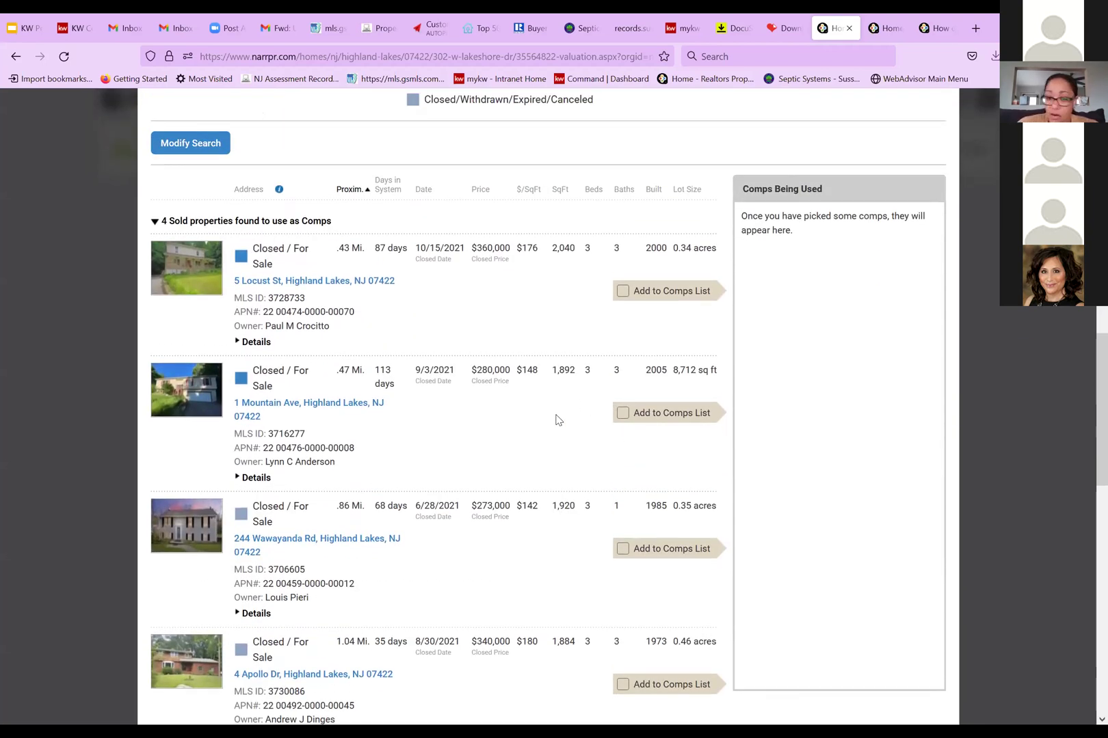
scroll(557, 419, "up", 3)
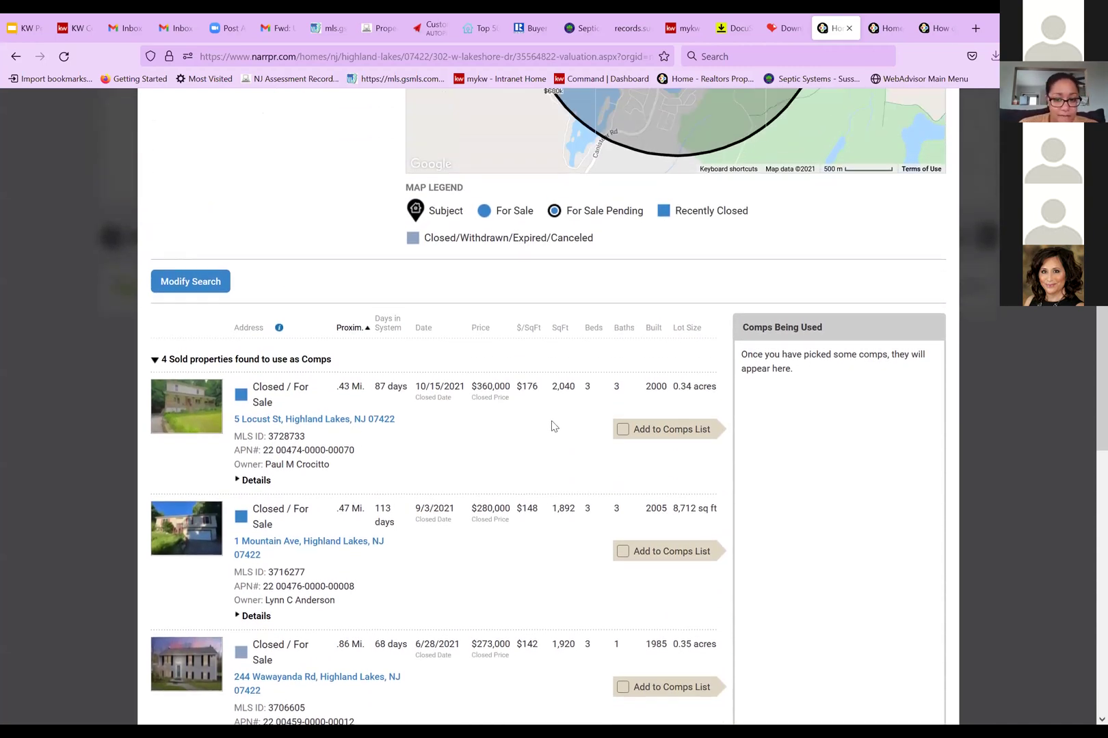
scroll(555, 423, "down", 3)
scroll(553, 426, "down", 1)
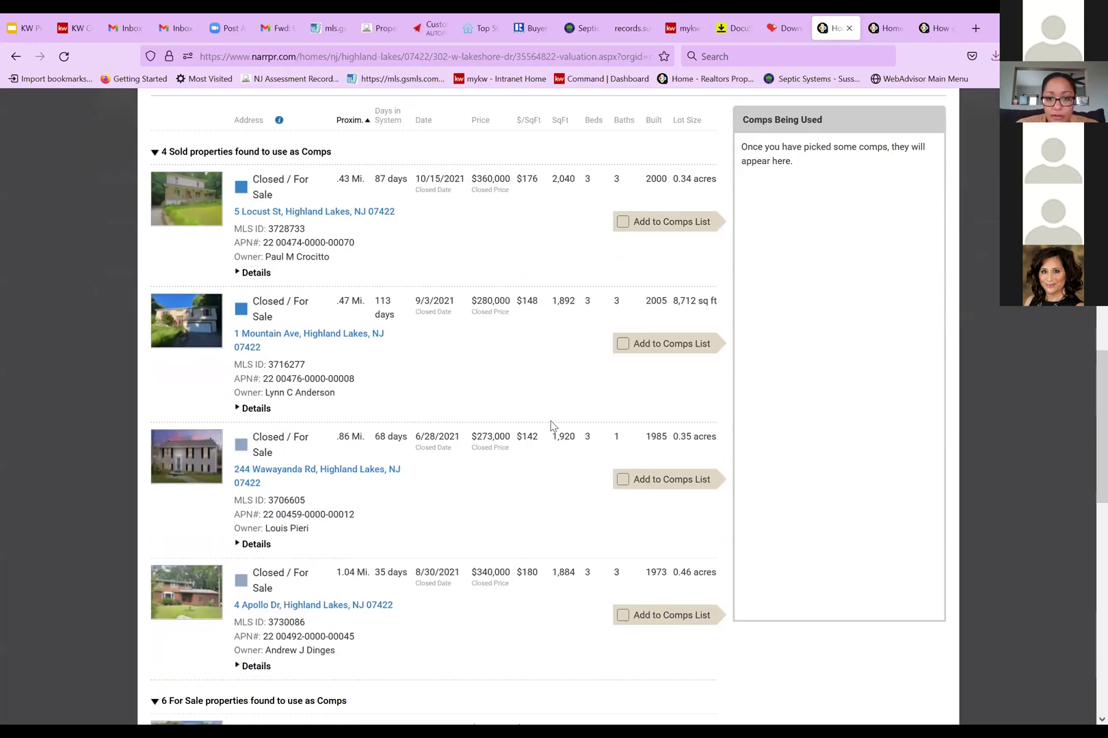
scroll(552, 424, "up", 4)
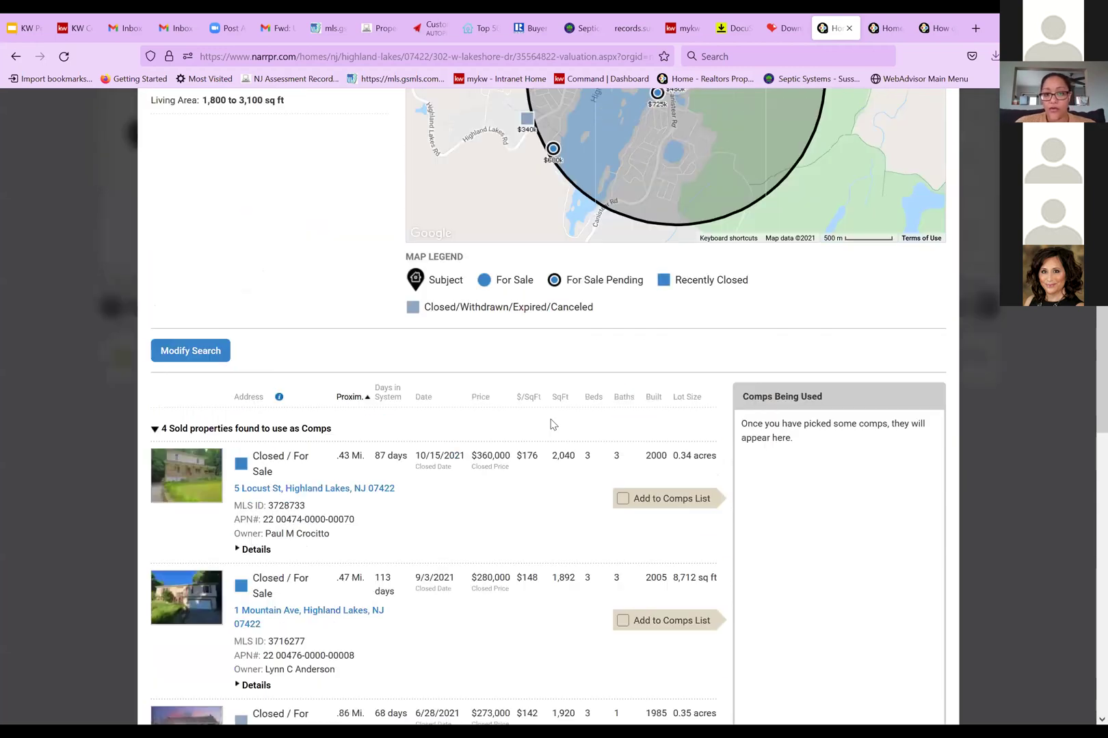
scroll(552, 425, "up", 8)
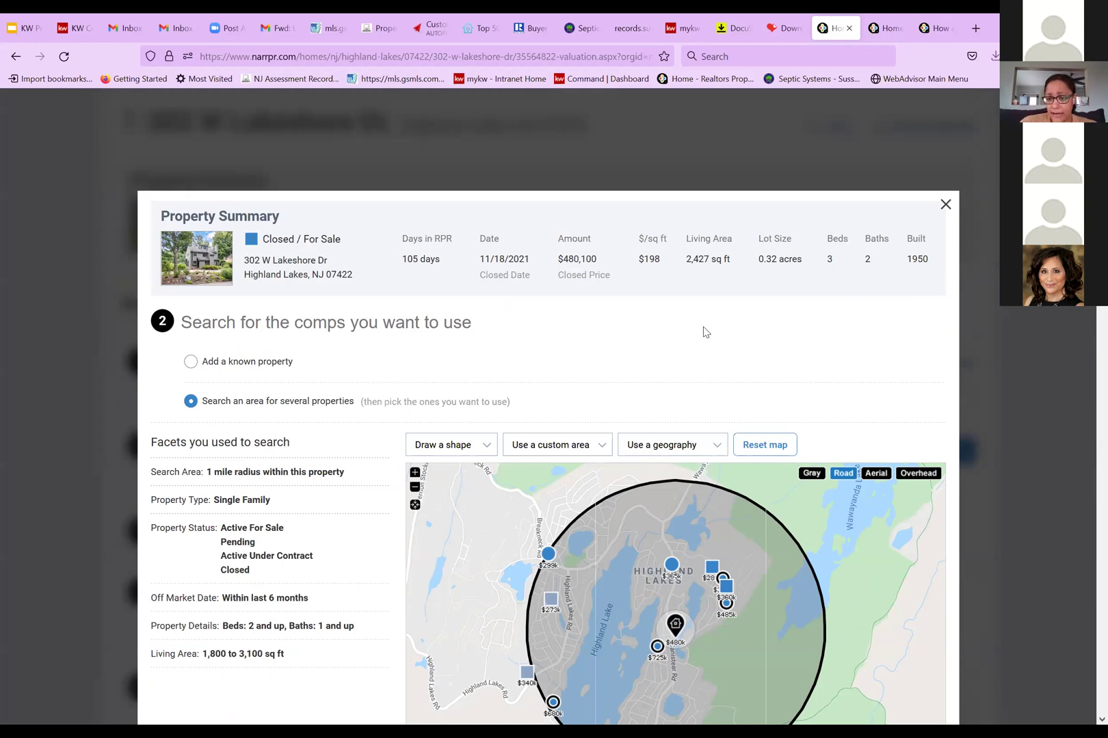
scroll(692, 341, "down", 2)
scroll(677, 347, "down", 4)
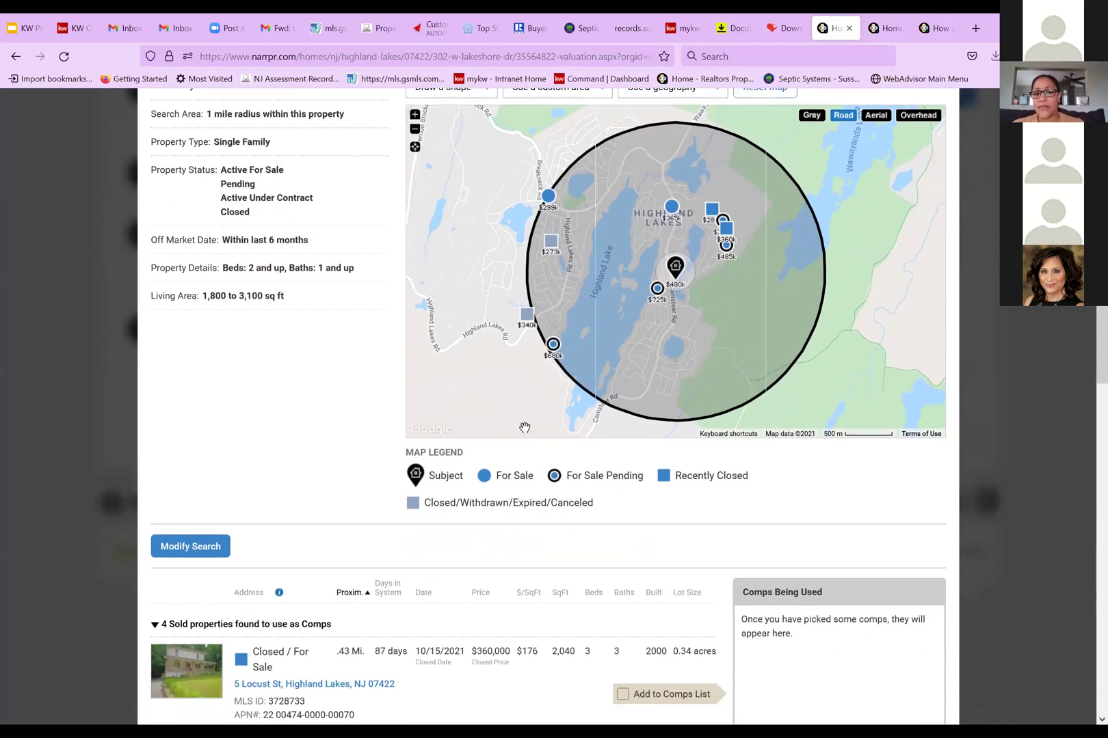
scroll(523, 428, "down", 1)
scroll(731, 290, "up", 6)
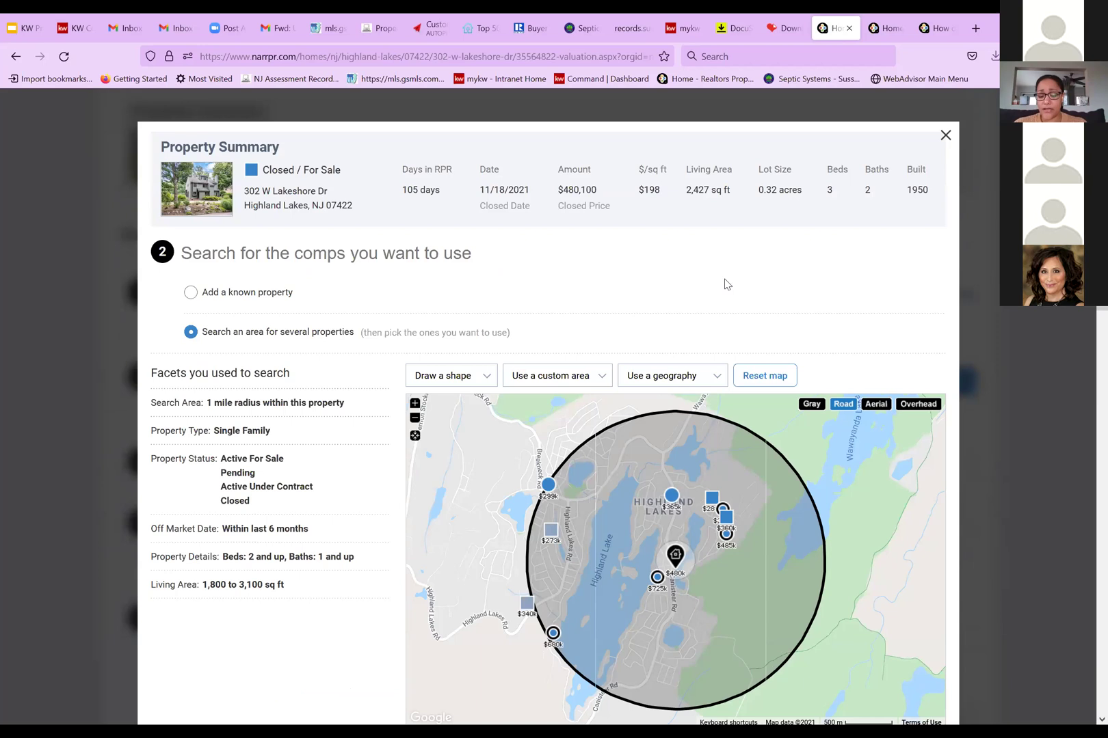
scroll(726, 285, "down", 2)
scroll(626, 447, "down", 8)
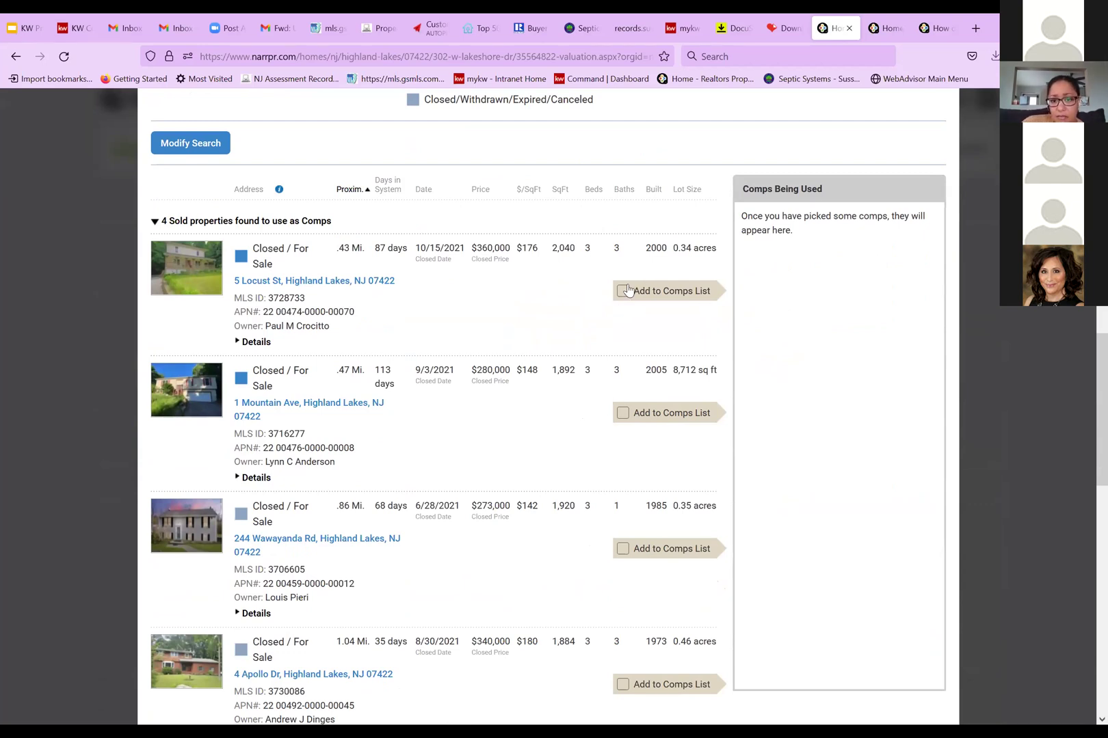
scroll(635, 438, "down", 2)
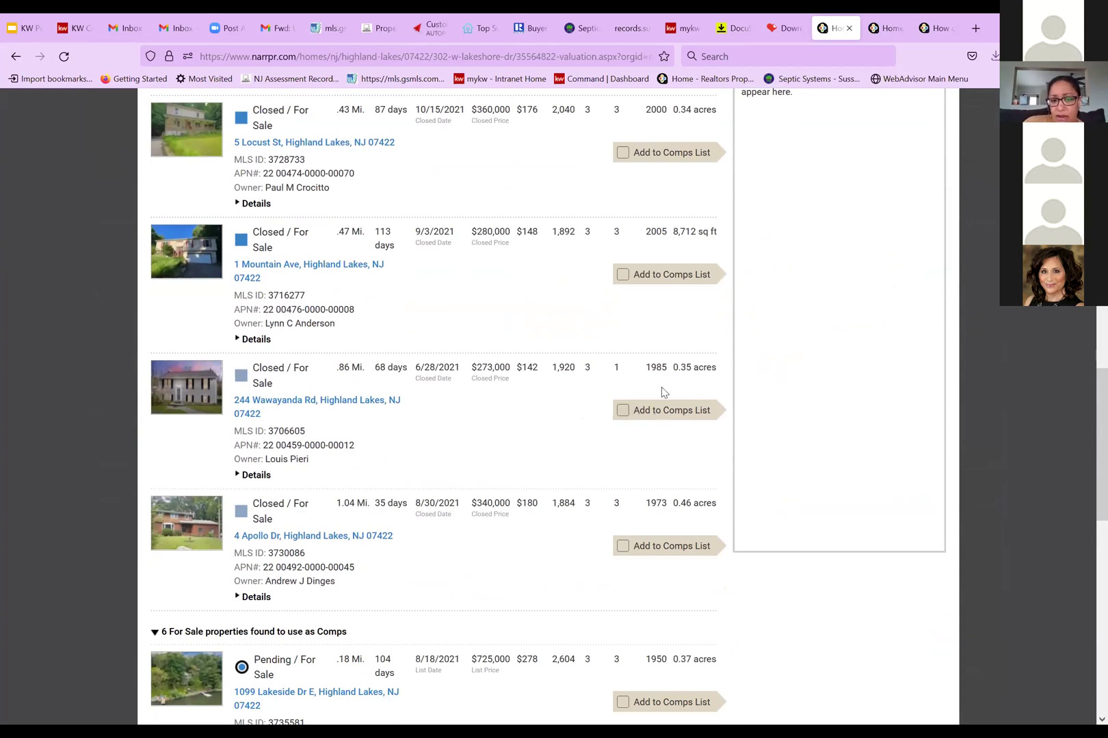
left_click(622, 411)
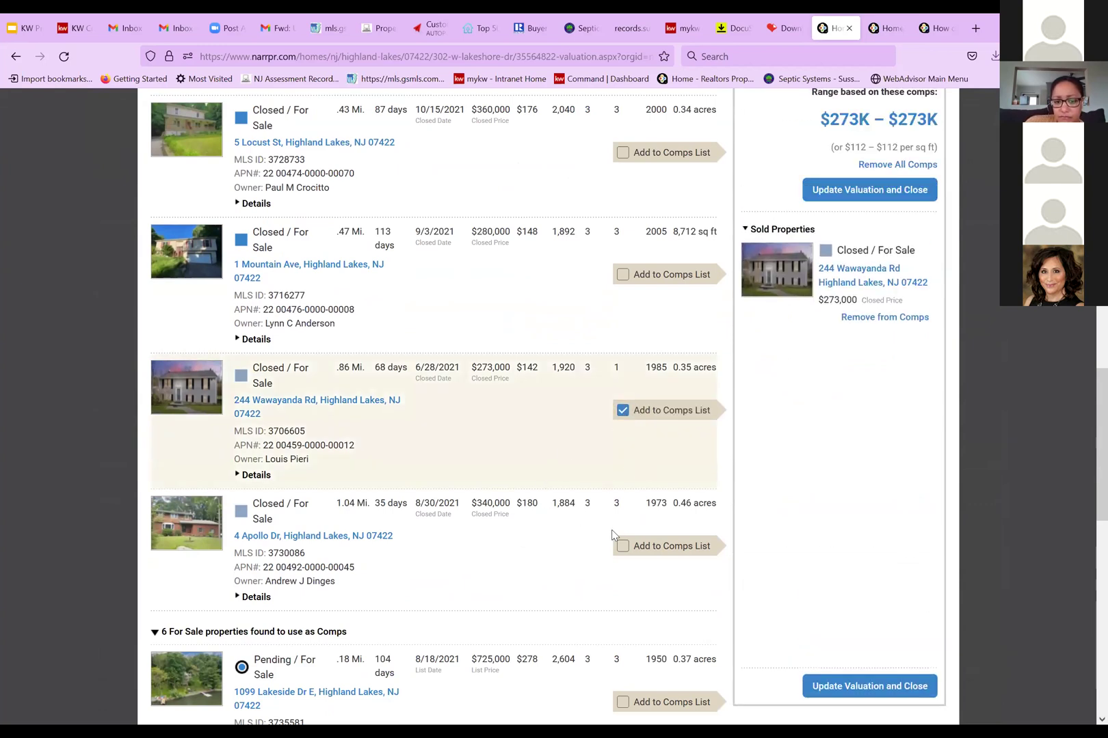
left_click(622, 546)
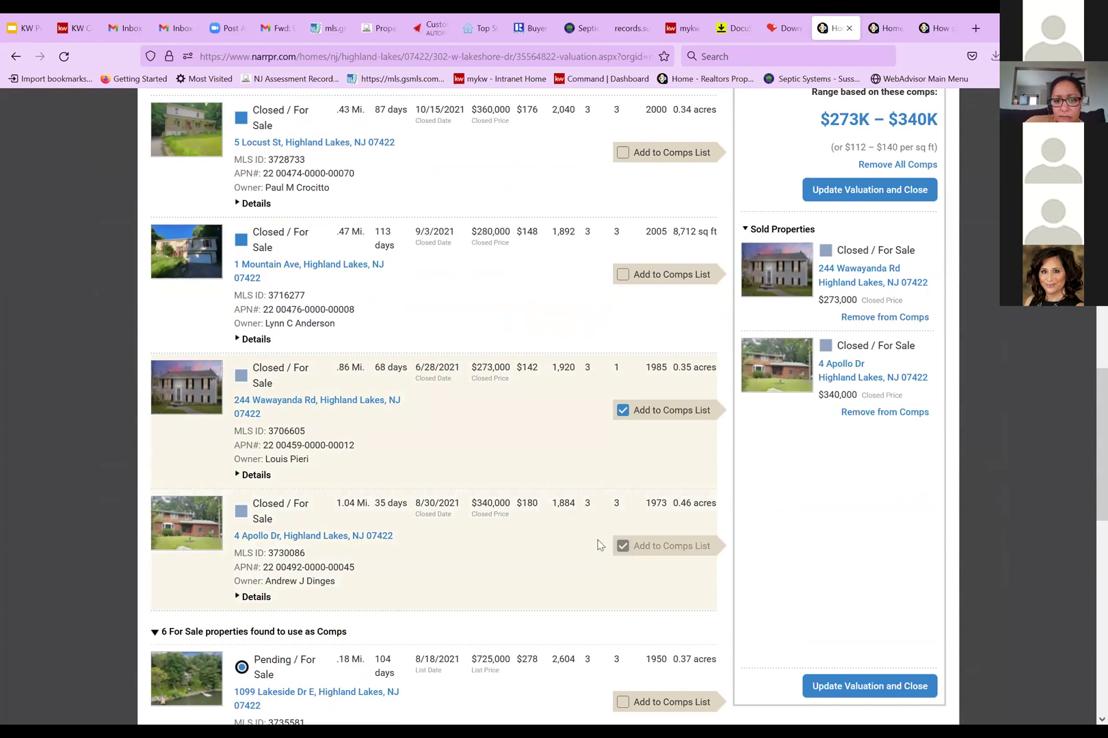
scroll(590, 544, "down", 2)
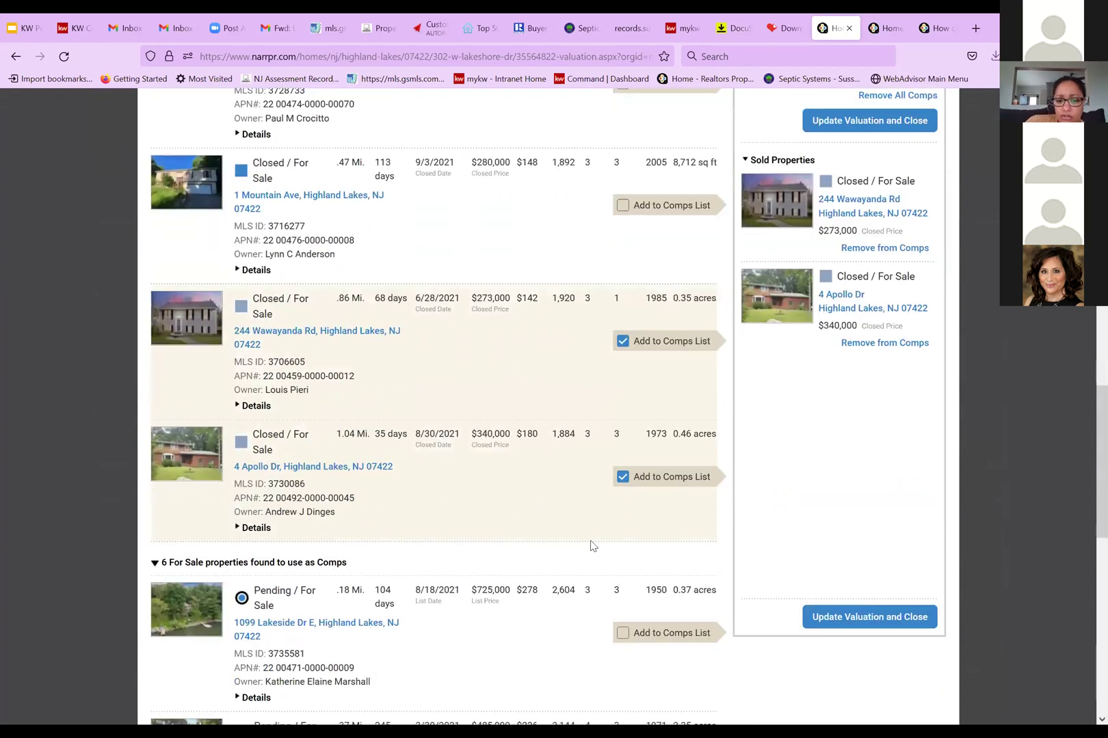
scroll(478, 518, "up", 2)
scroll(478, 519, "up", 4)
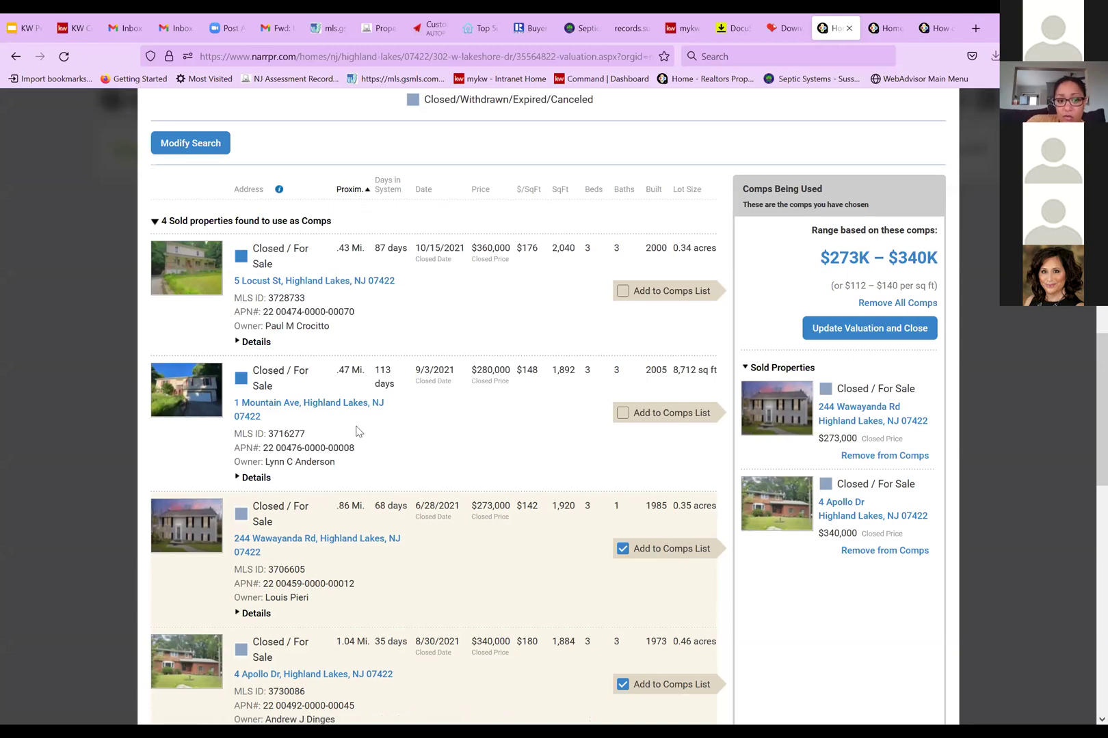
scroll(358, 432, "down", 3)
scroll(356, 451, "down", 1)
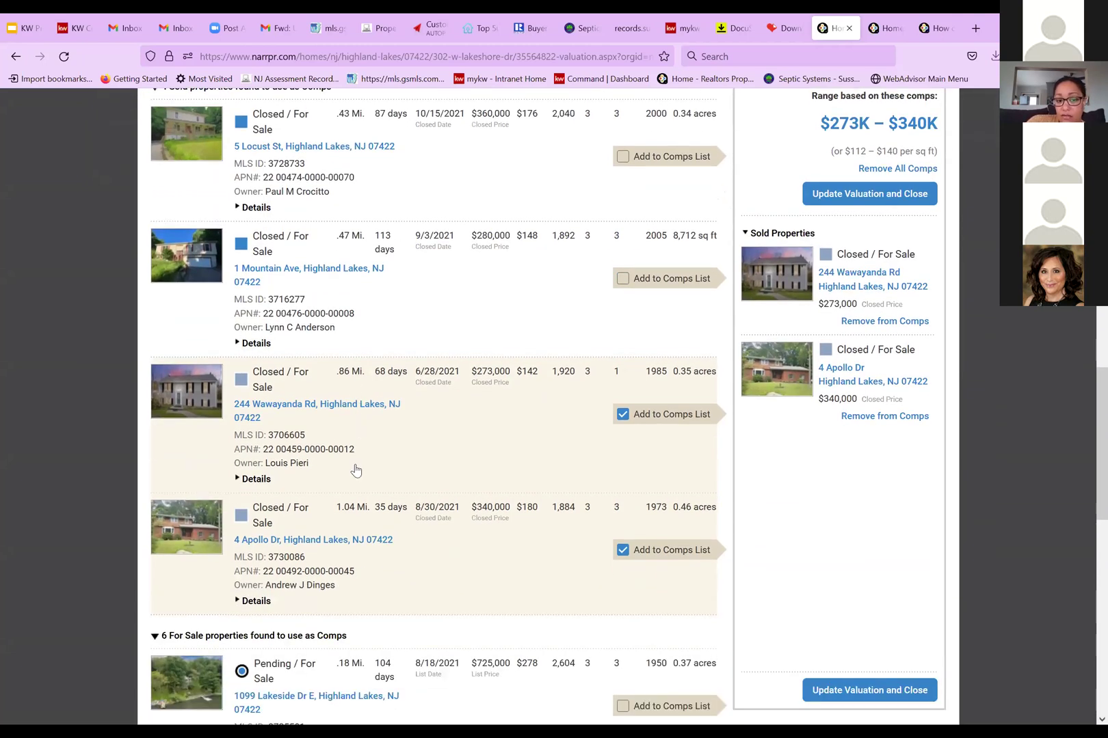
scroll(356, 470, "down", 2)
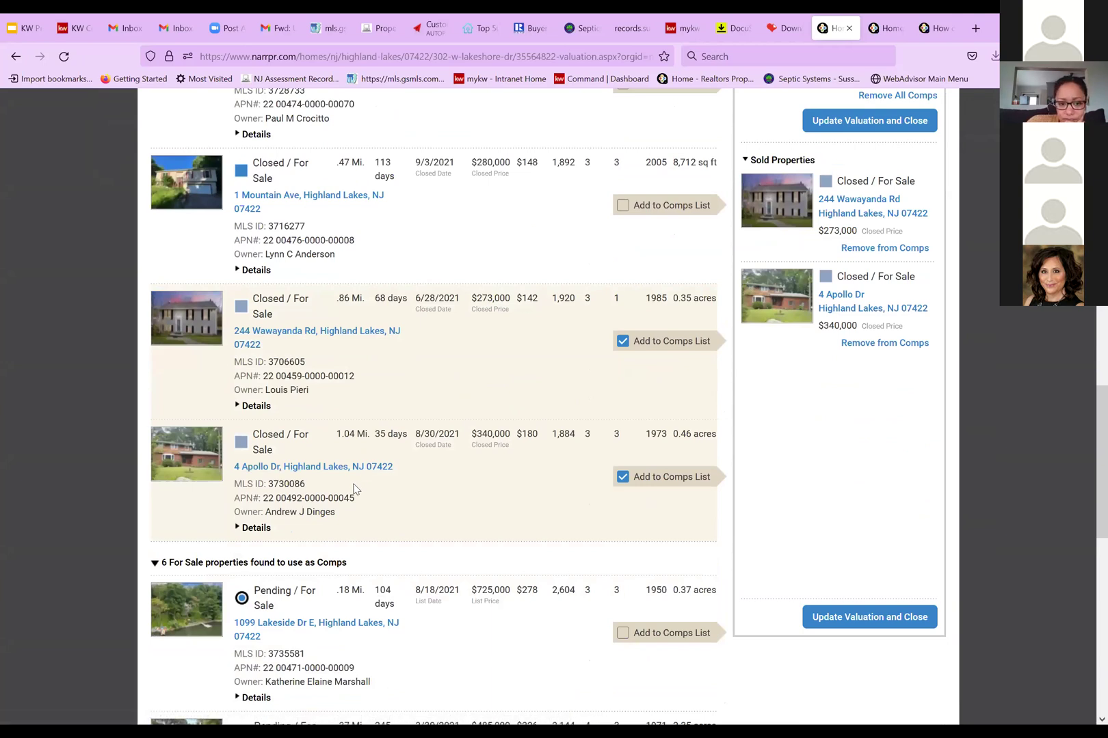
scroll(355, 489, "up", 9)
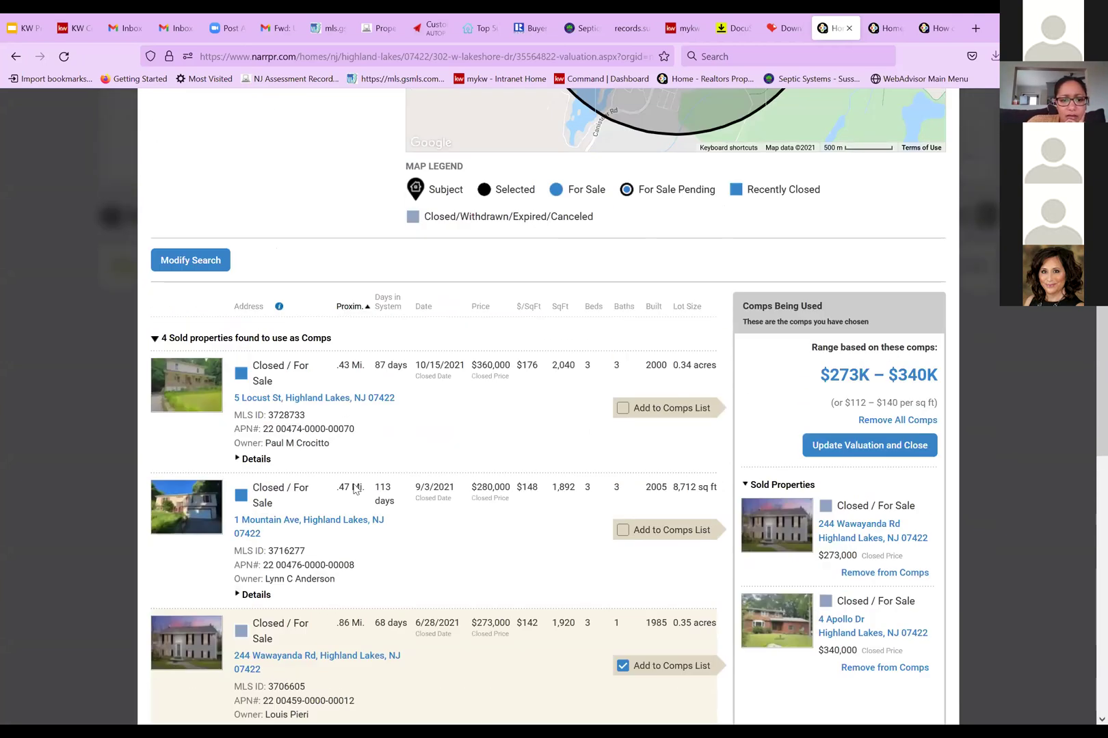
scroll(354, 488, "up", 12)
scroll(353, 489, "down", 10)
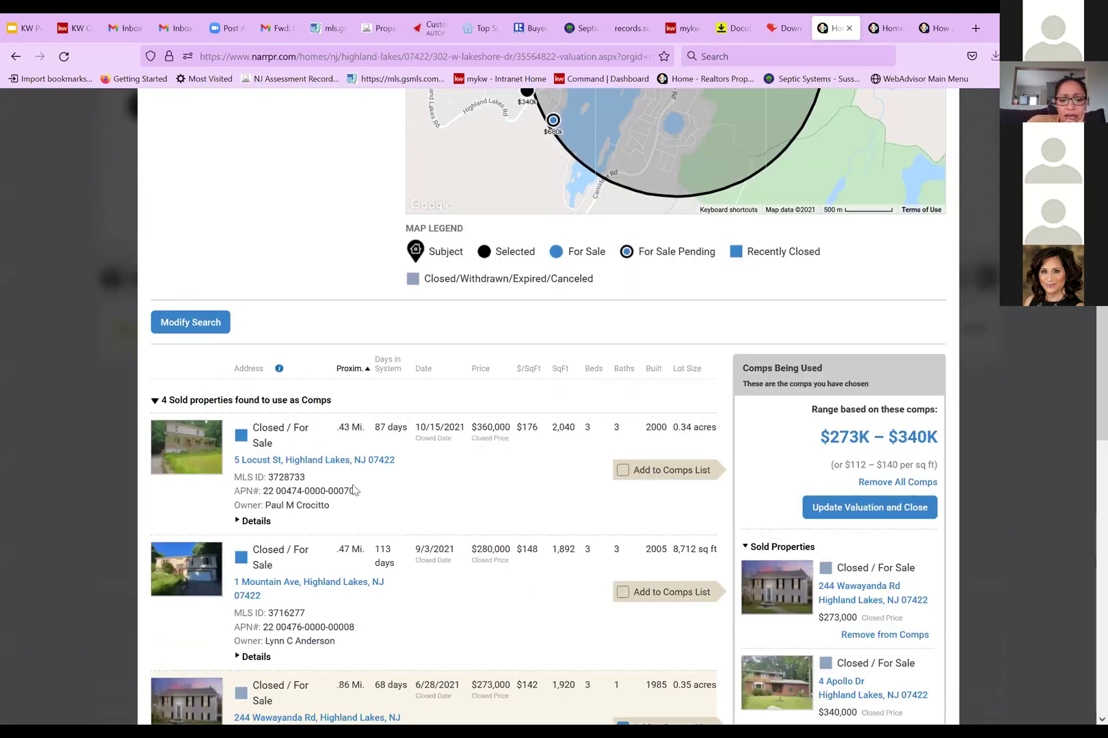
scroll(369, 479, "down", 12)
scroll(384, 469, "up", 2)
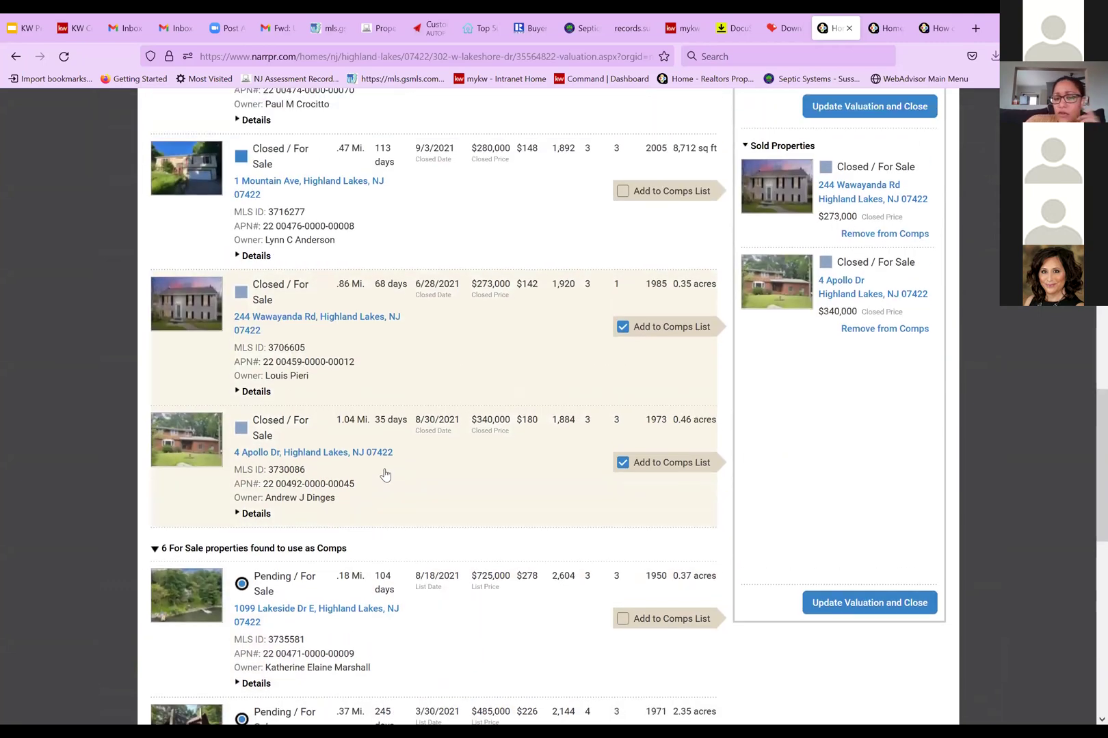
scroll(385, 476, "up", 1)
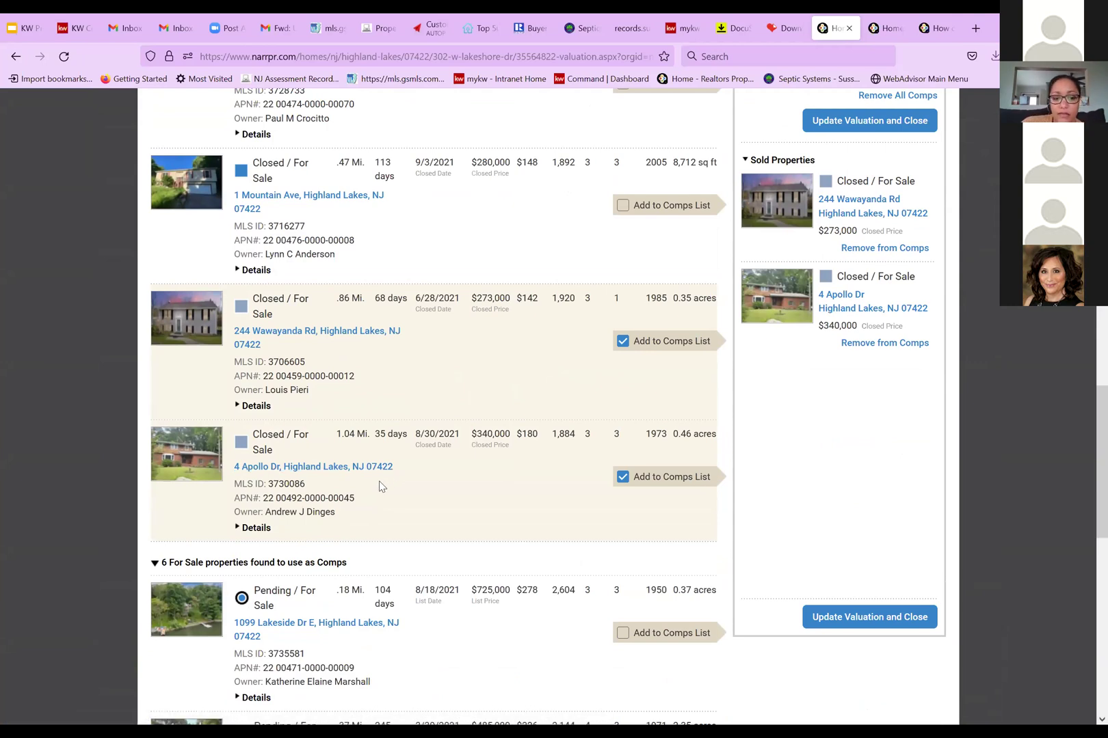
scroll(397, 504, "down", 5)
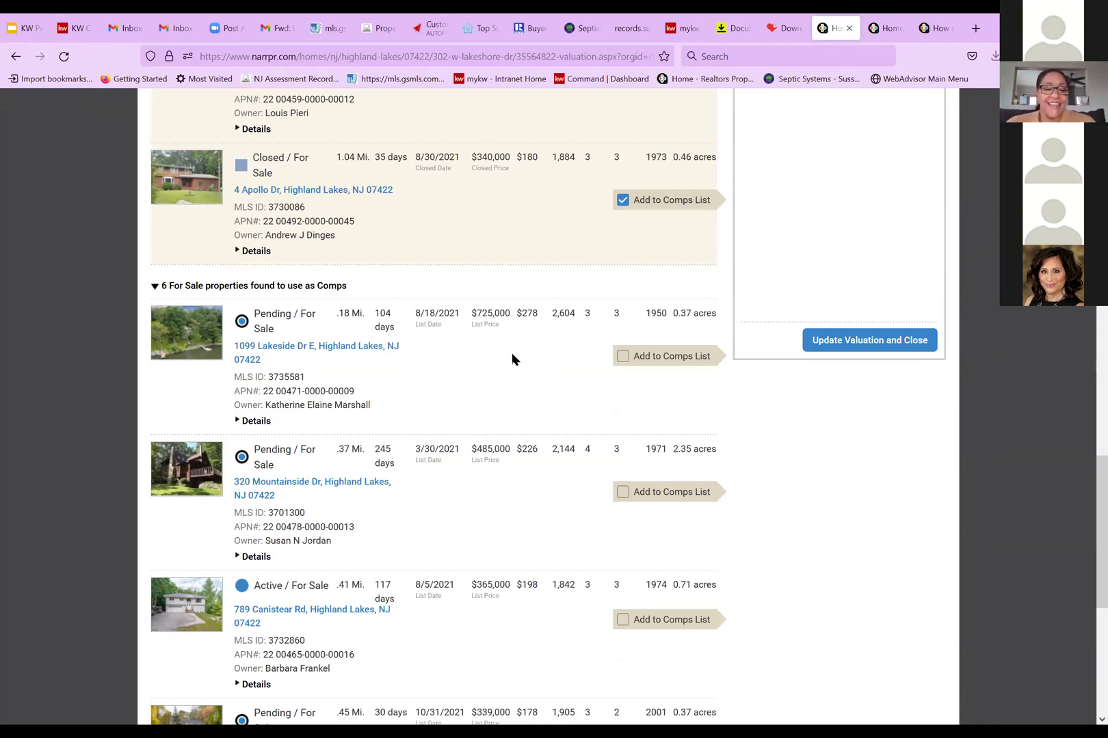
scroll(512, 354, "down", 2)
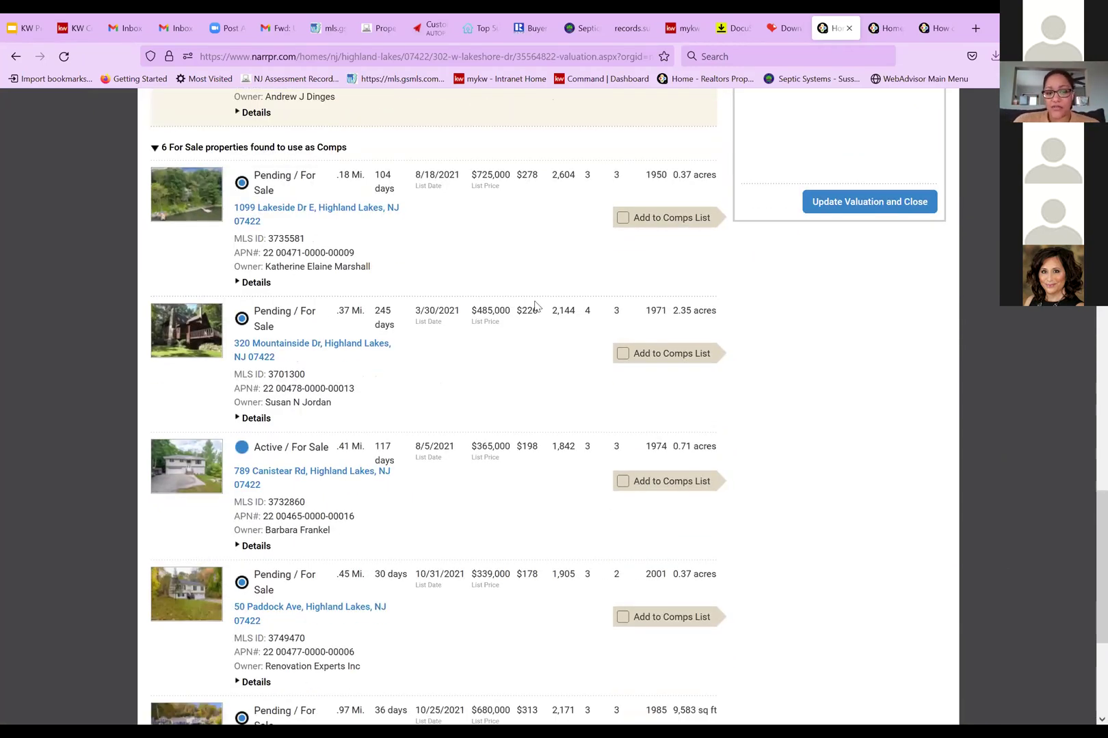
left_click(623, 354)
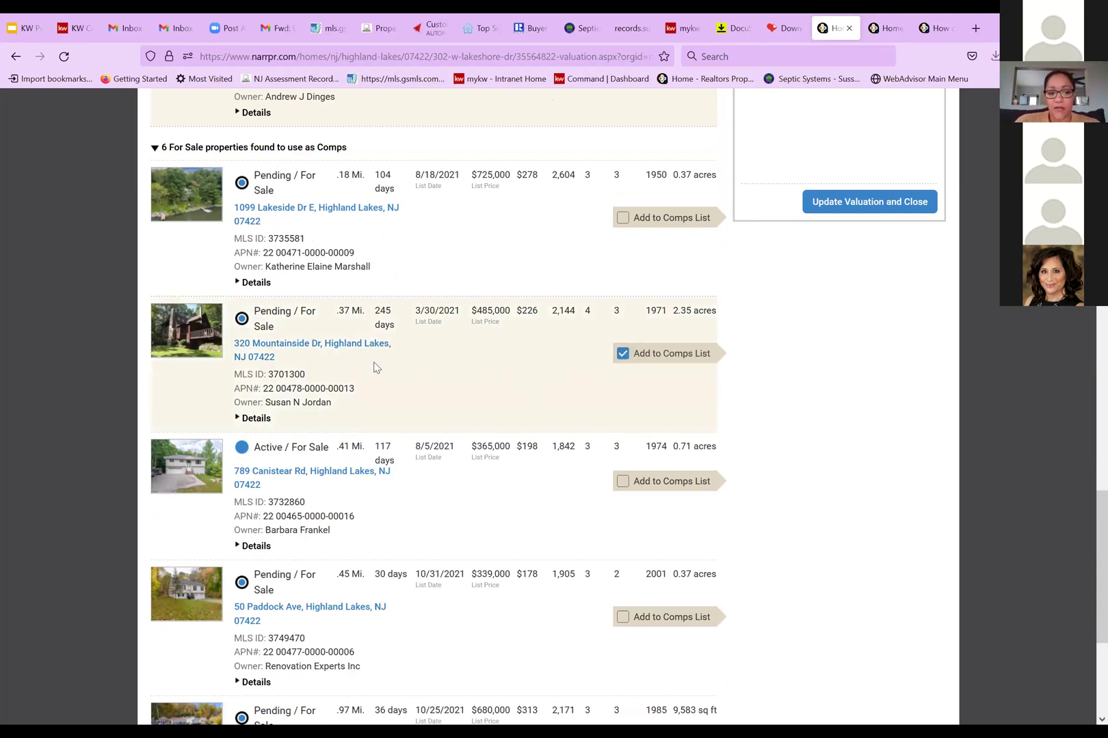
left_click(623, 484)
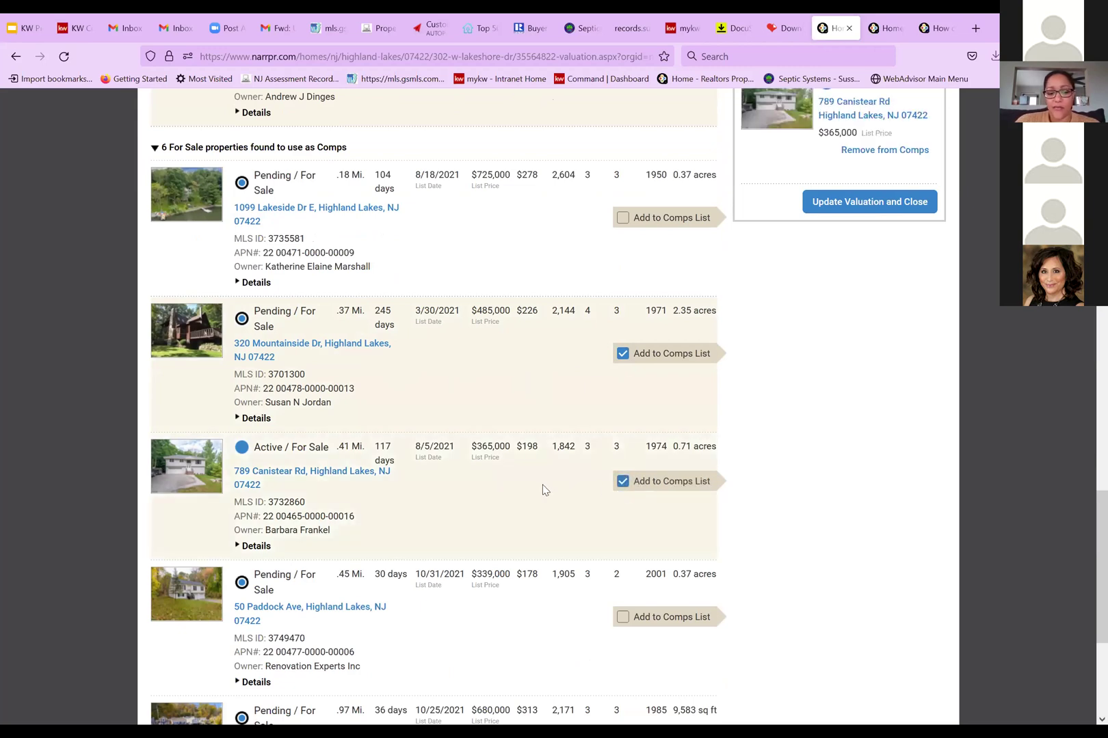
scroll(543, 490, "down", 2)
scroll(543, 485, "down", 2)
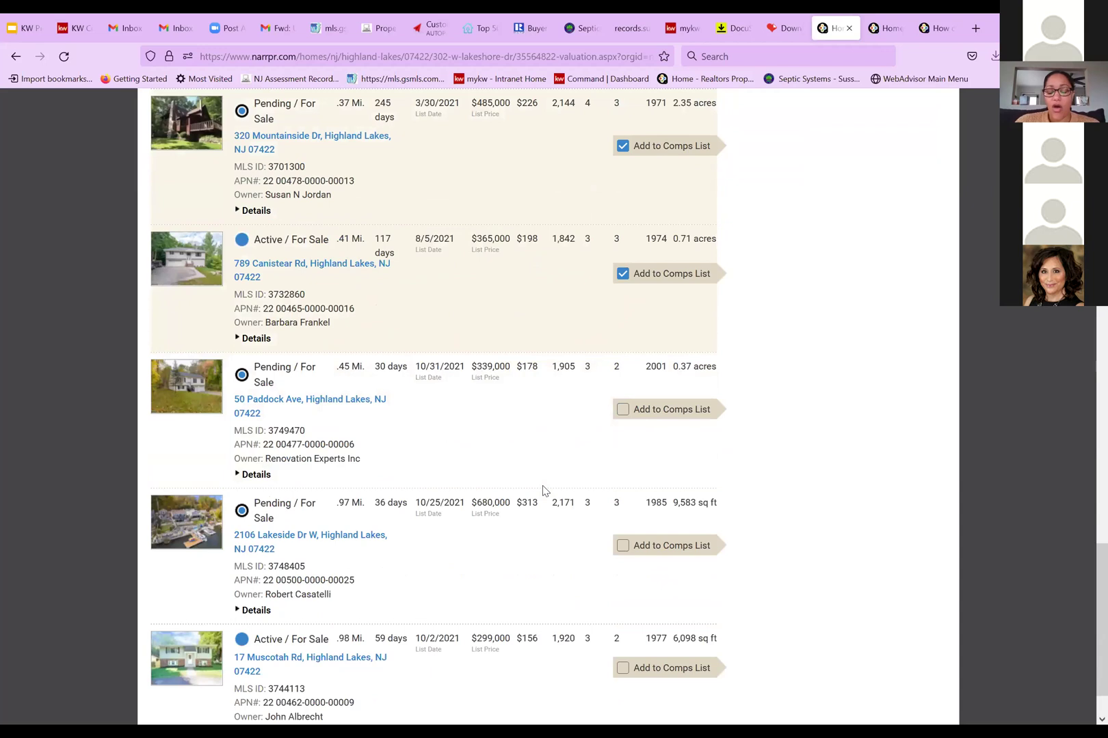
scroll(544, 491, "up", 8)
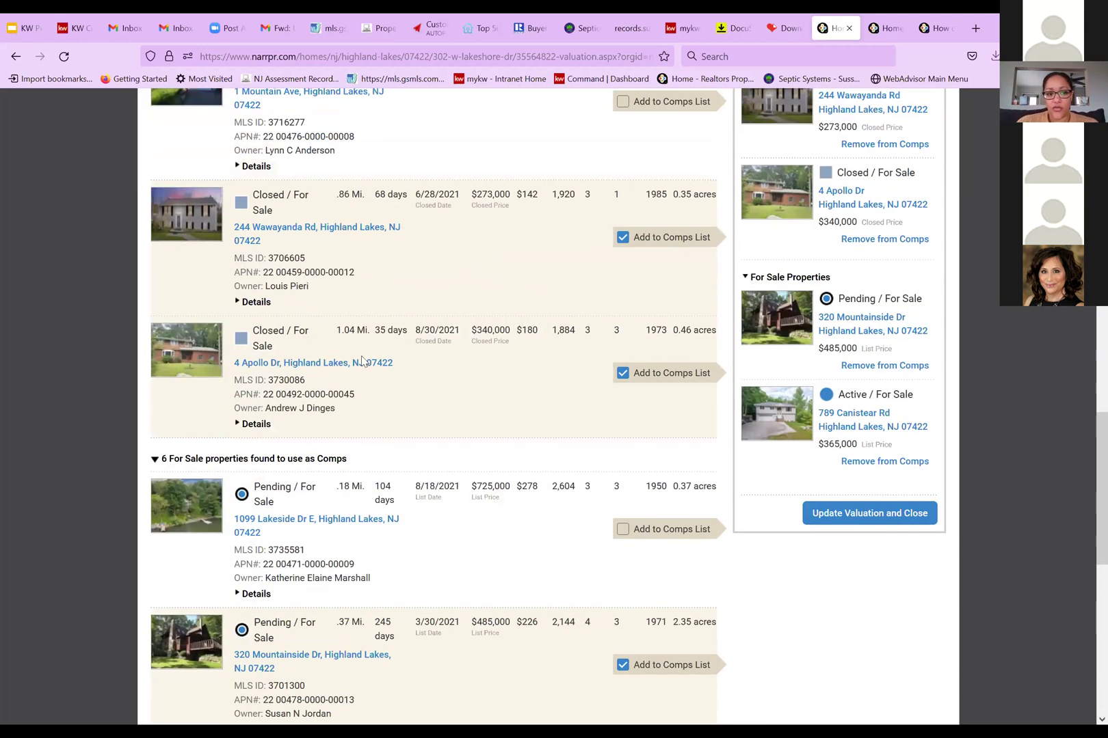
scroll(455, 401, "up", 3)
scroll(455, 401, "up", 5)
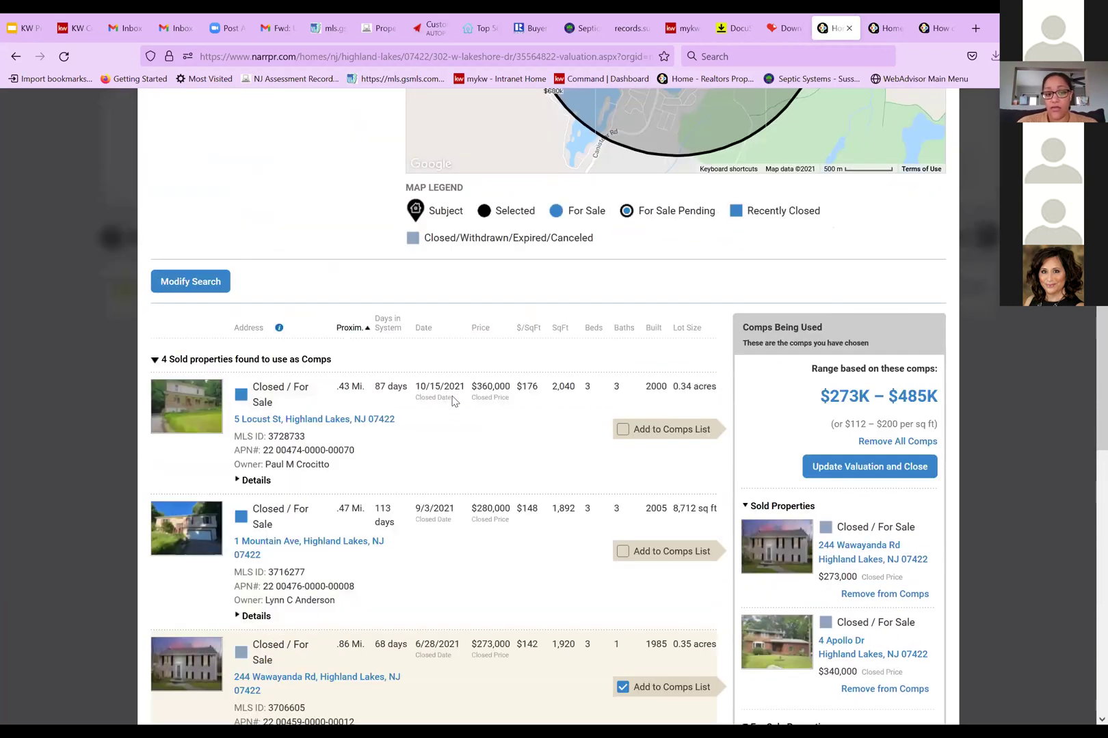
scroll(452, 401, "up", 1)
scroll(452, 402, "down", 5)
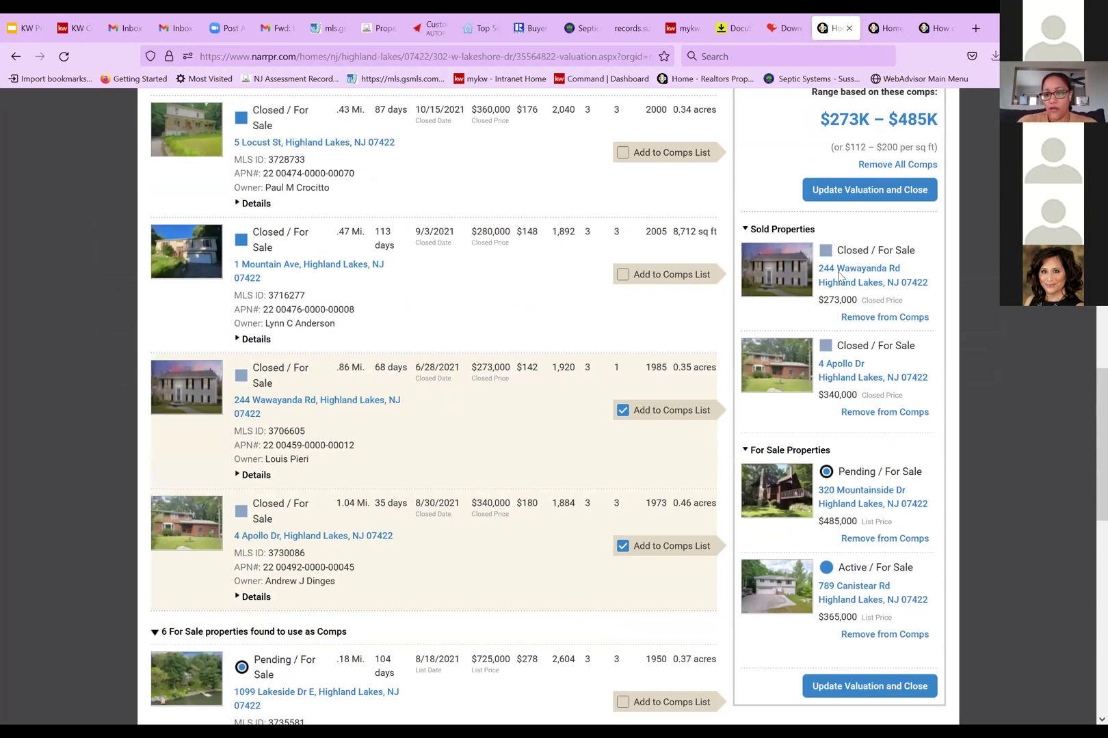
Save the four comps to the valuation and bring up the Rate your comps adjustment form
left_click(883, 692)
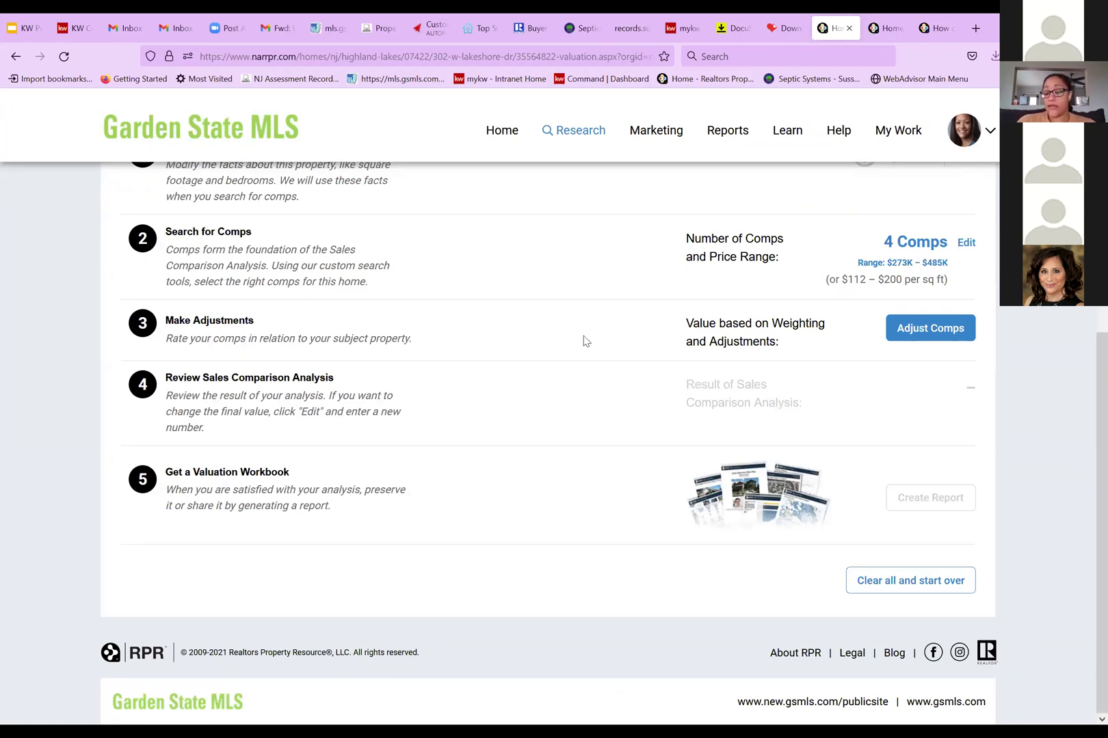
left_click(918, 335)
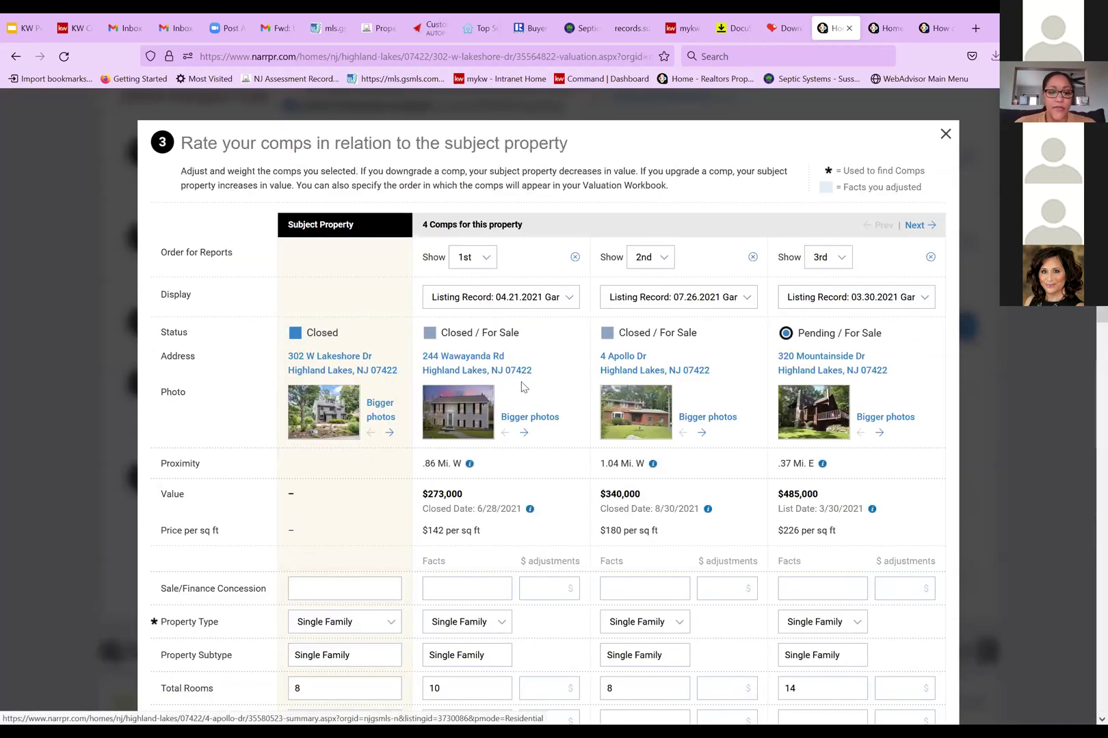
scroll(523, 387, "down", 3)
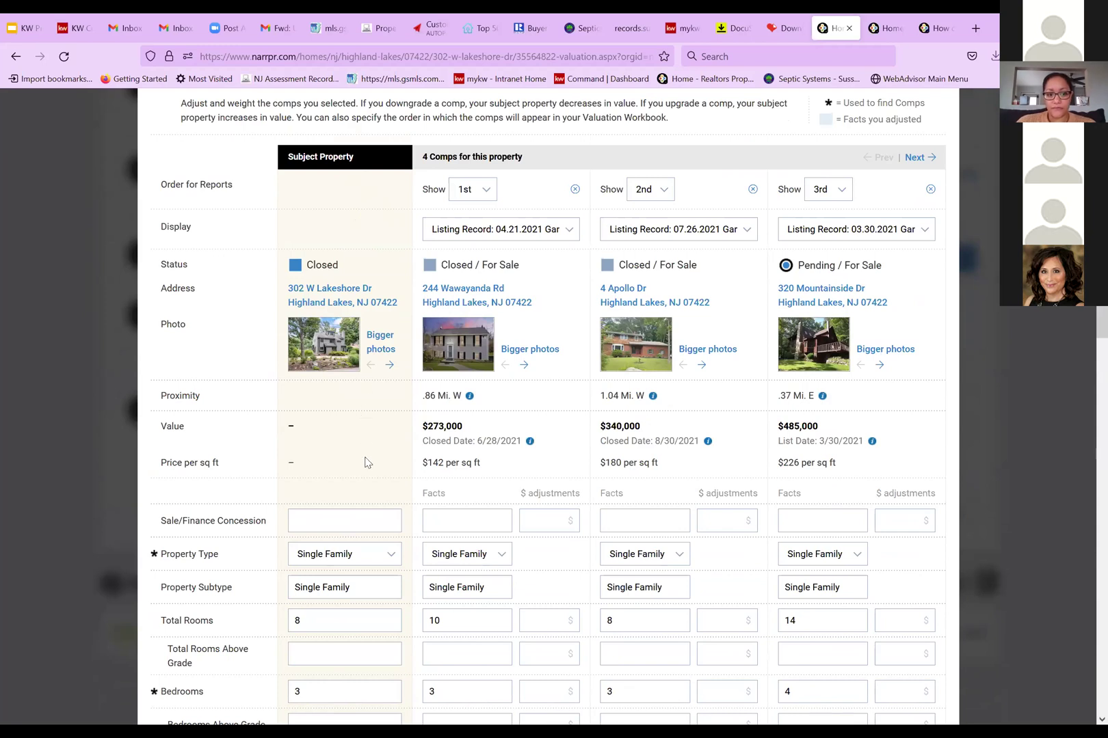
scroll(364, 462, "down", 3)
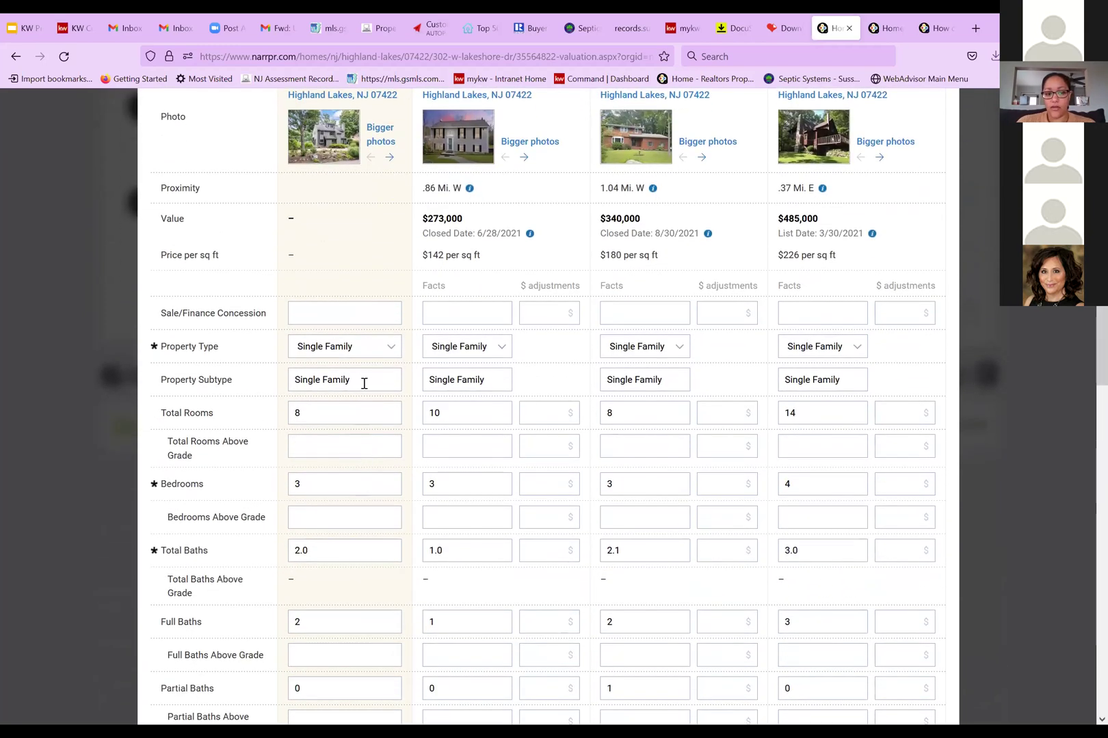
scroll(364, 486, "down", 5)
scroll(364, 500, "down", 7)
scroll(363, 502, "up", 7)
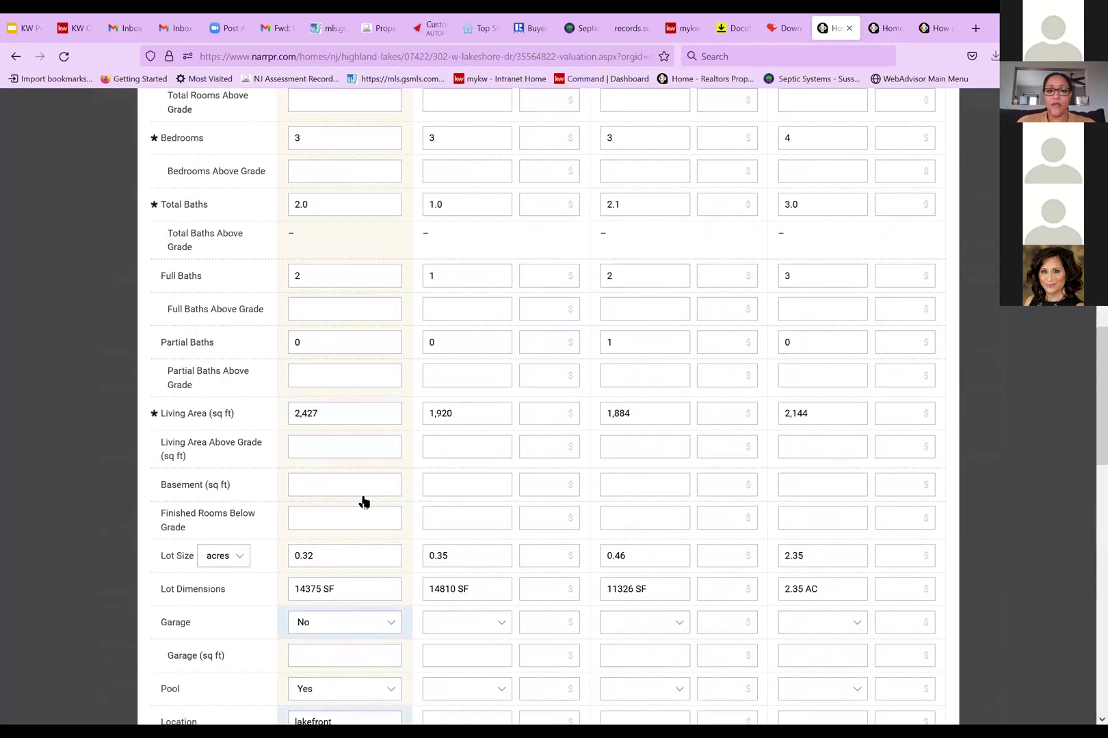
scroll(404, 479, "up", 1)
scroll(623, 370, "up", 6)
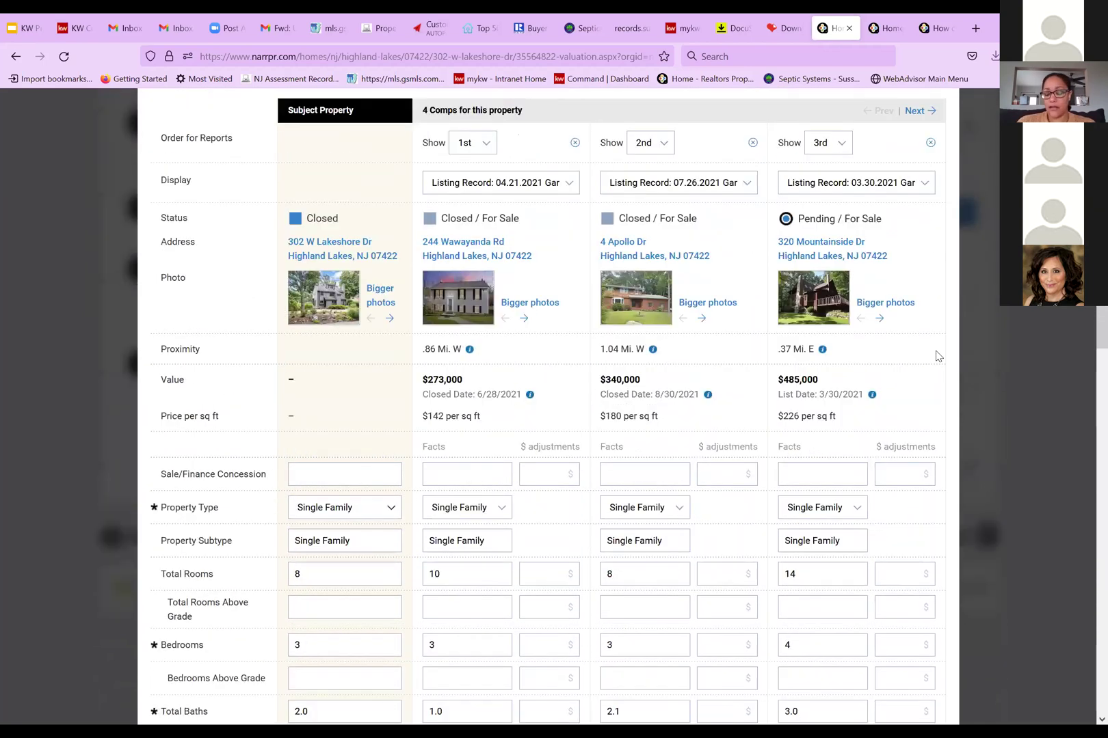
scroll(938, 355, "up", 2)
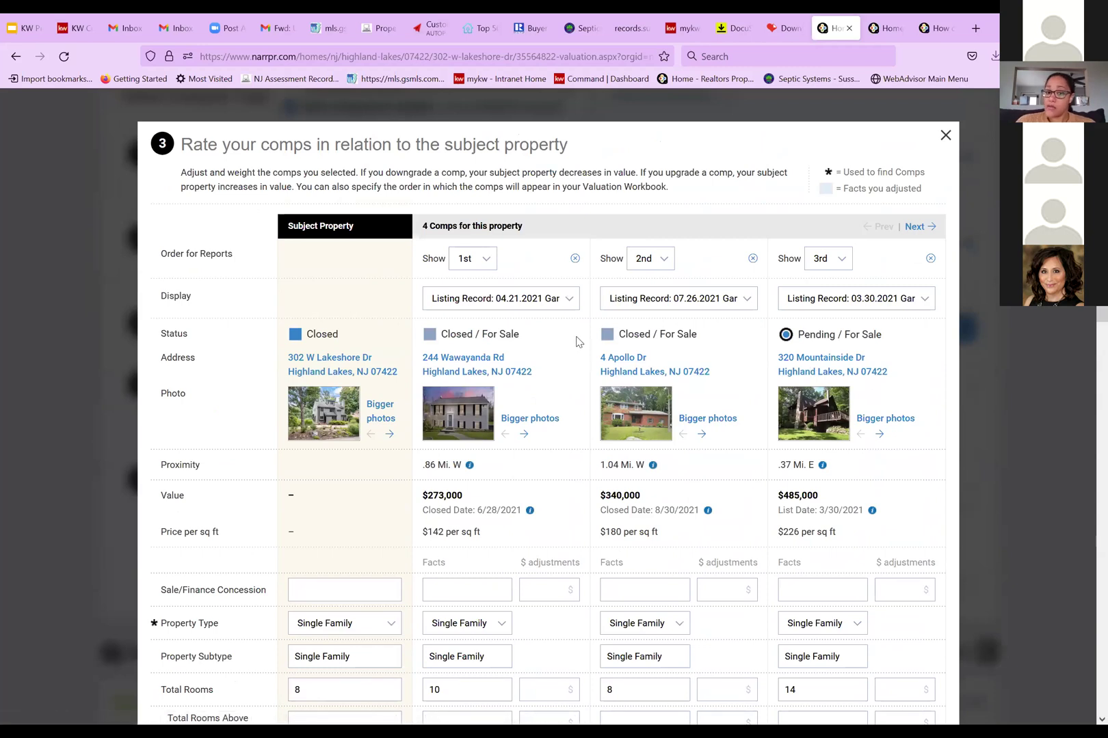
left_click(569, 298)
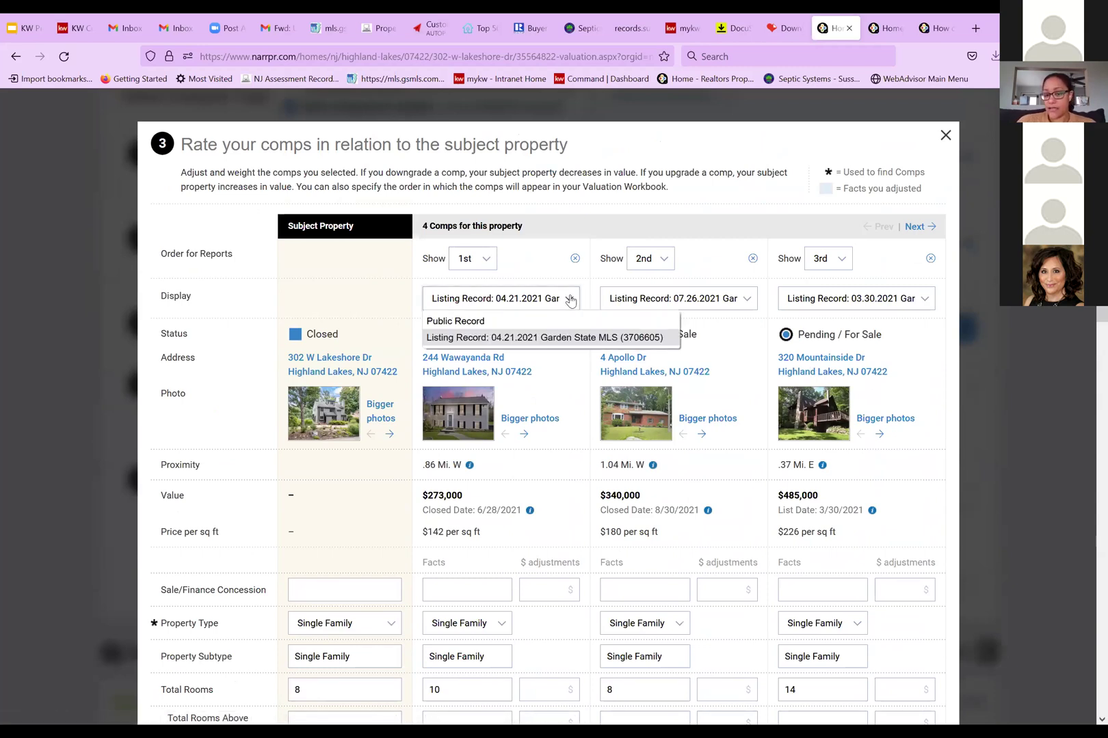
left_click(572, 298)
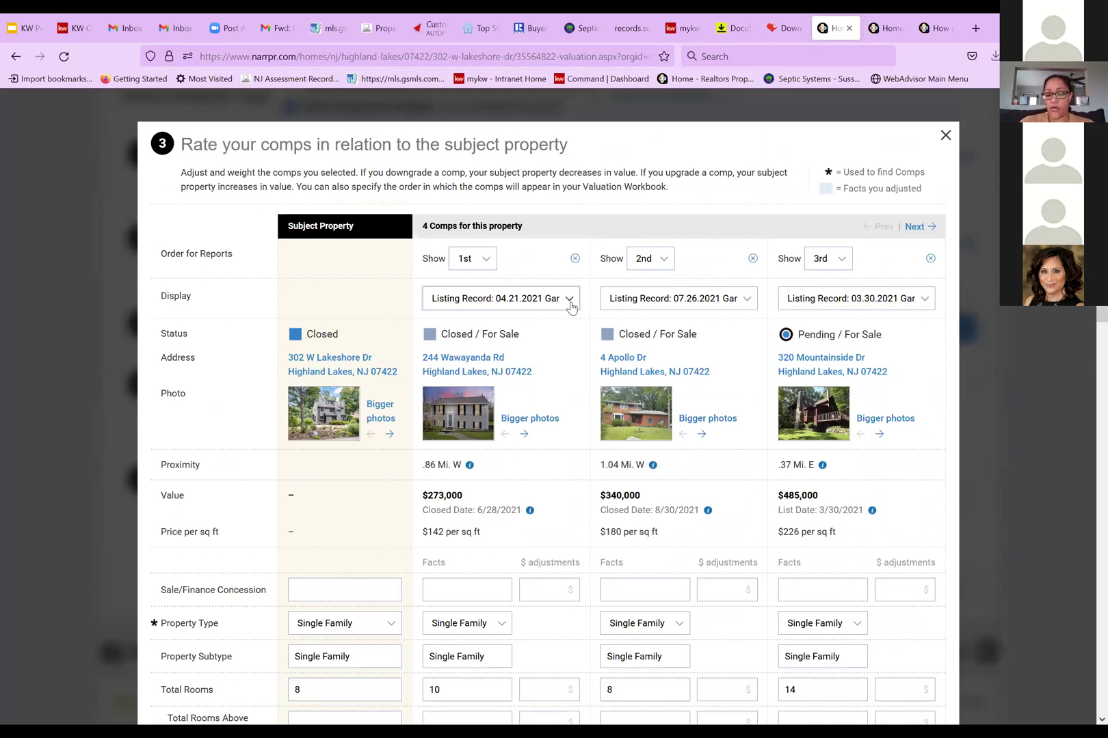
left_click(534, 419)
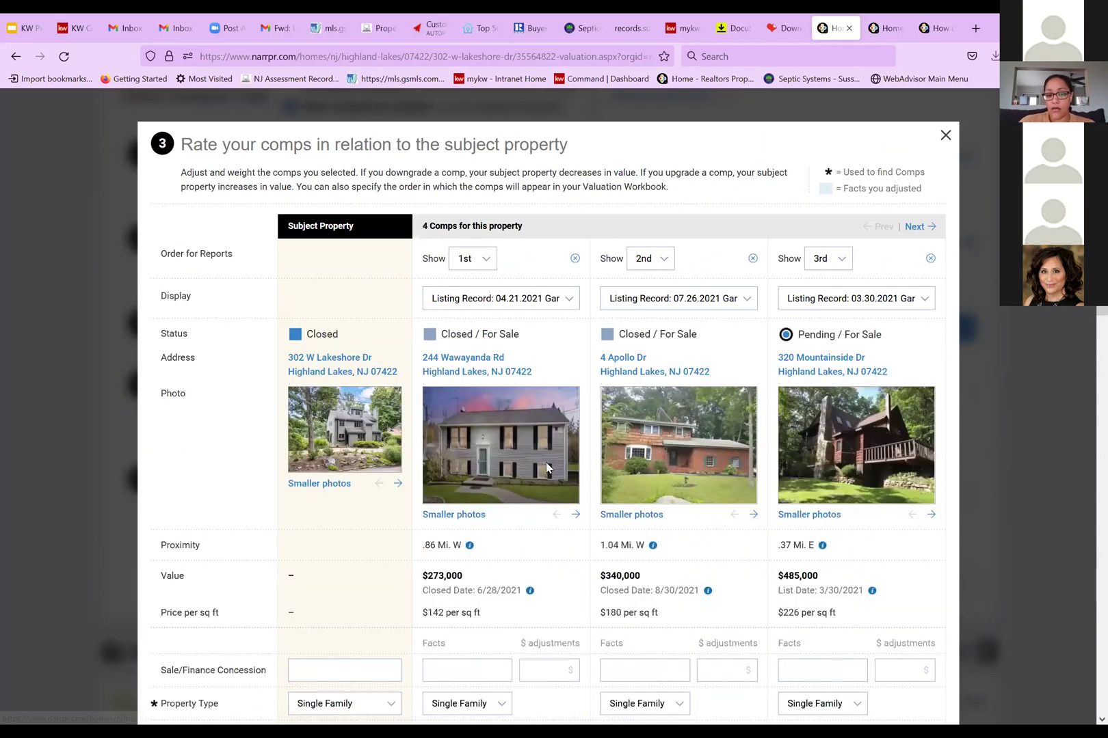
left_click(575, 517)
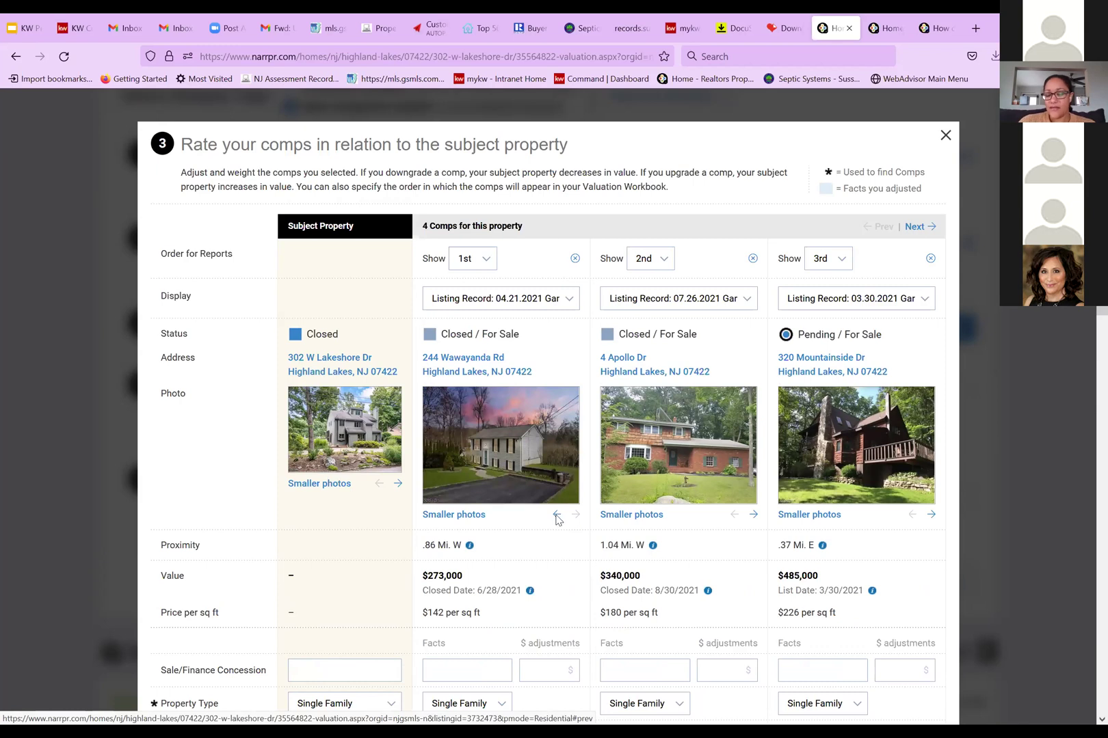
left_click(556, 515)
scroll(521, 510, "down", 5)
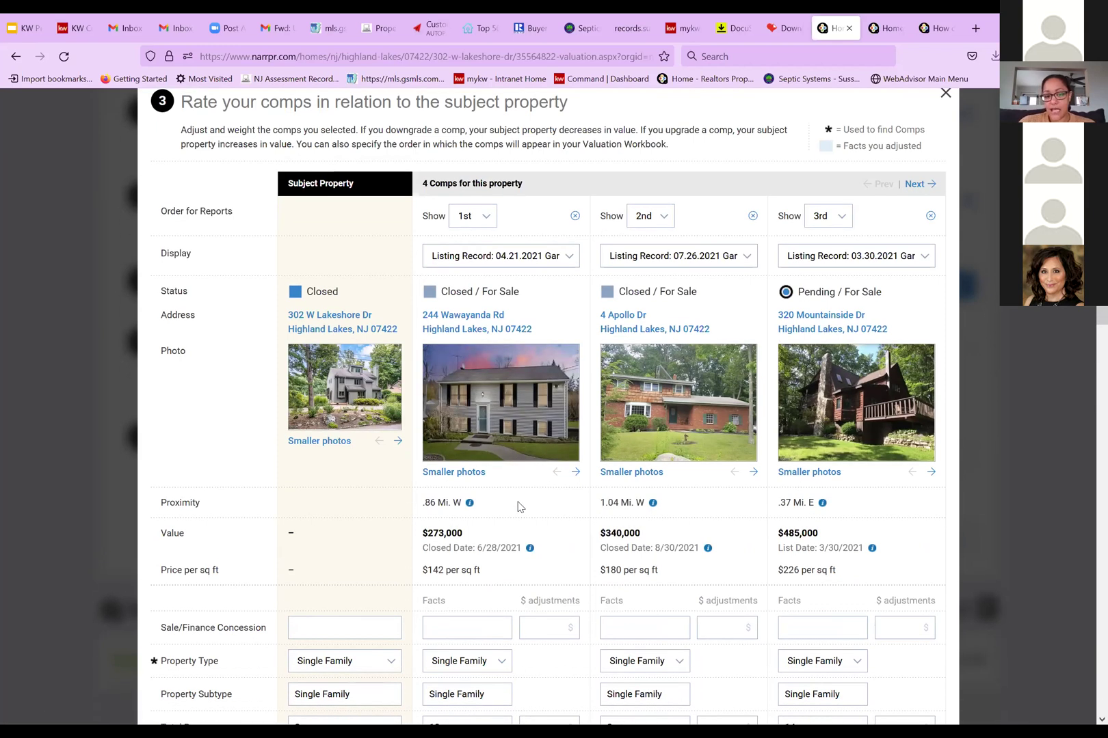
scroll(519, 483, "down", 4)
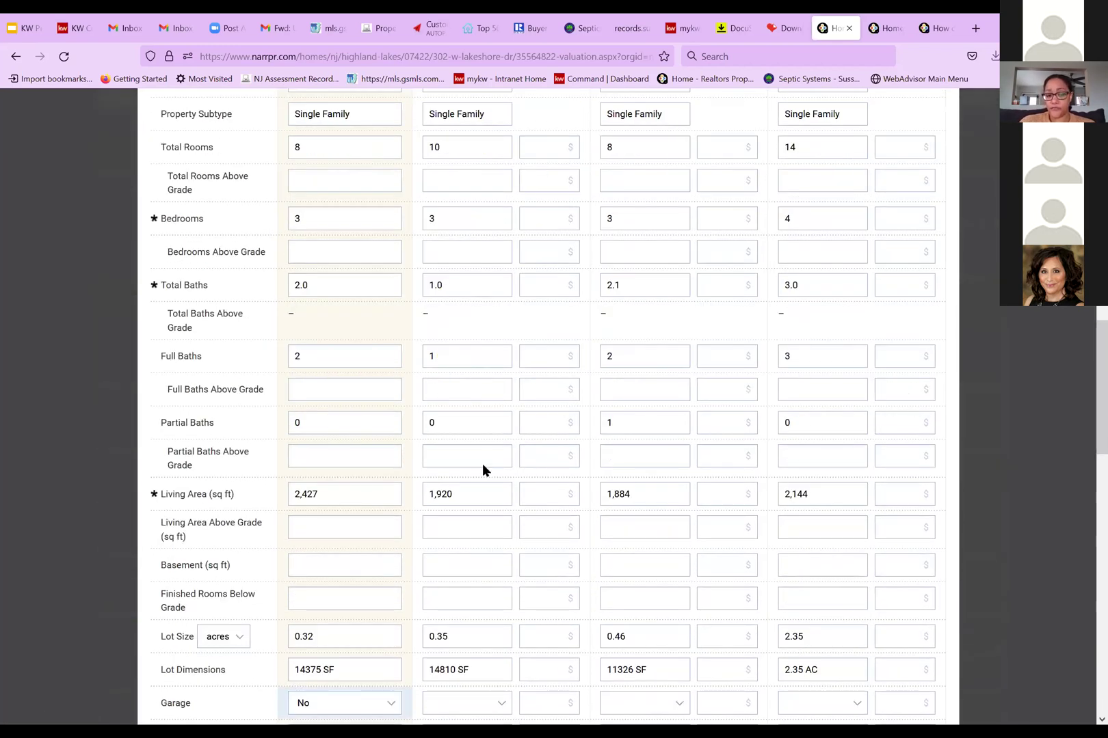
scroll(512, 470, "up", 4)
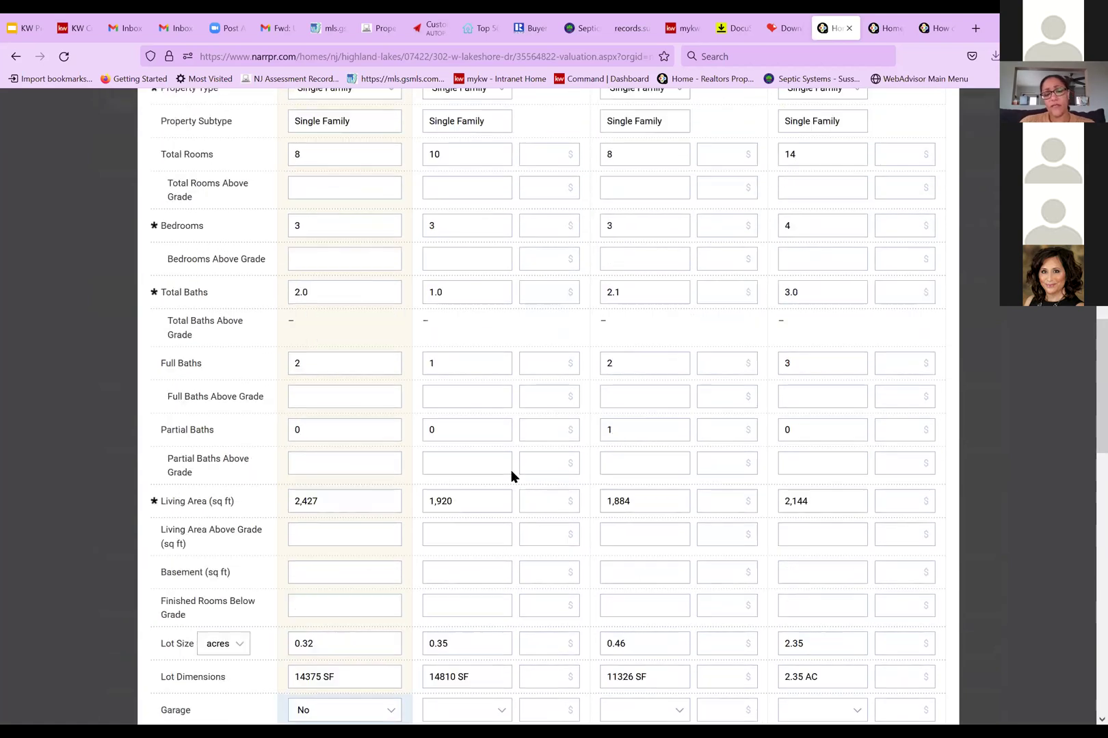
scroll(512, 471, "up", 1)
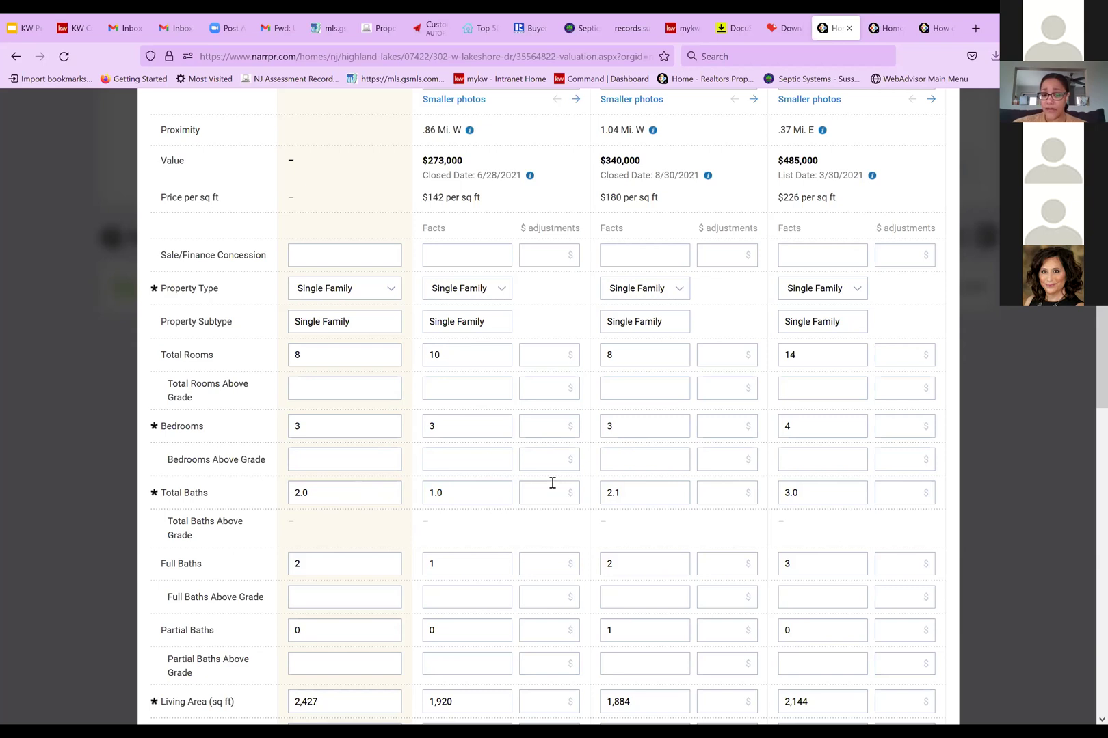
left_click(551, 491)
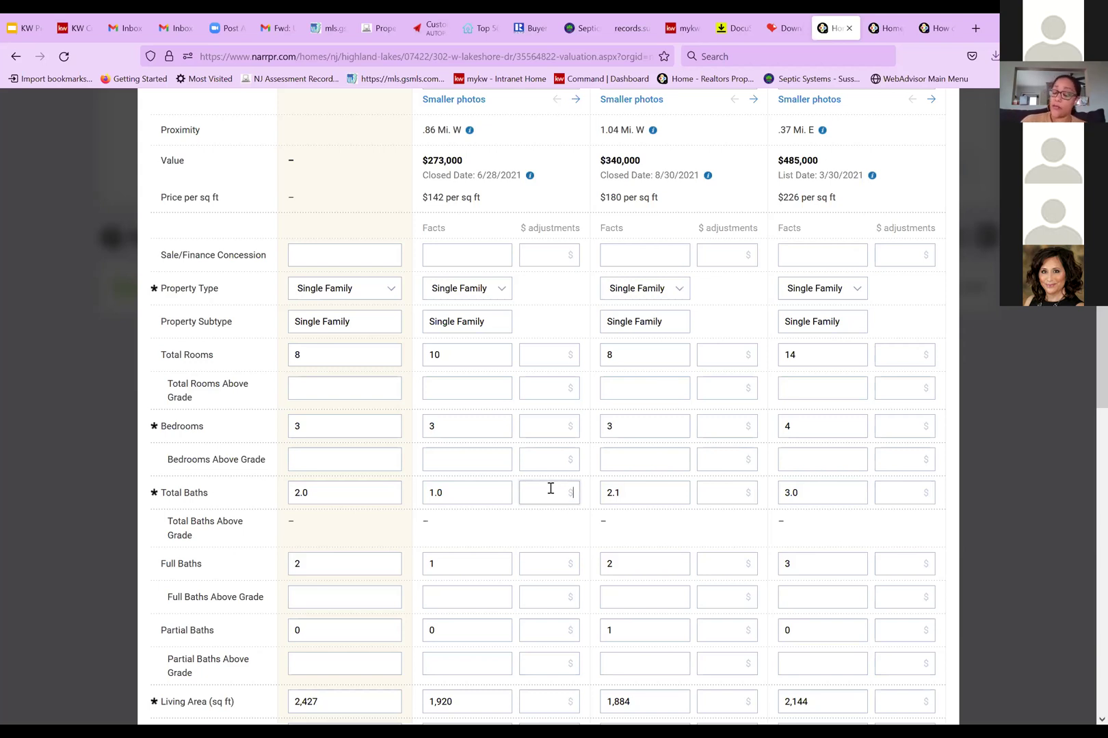
type("5000")
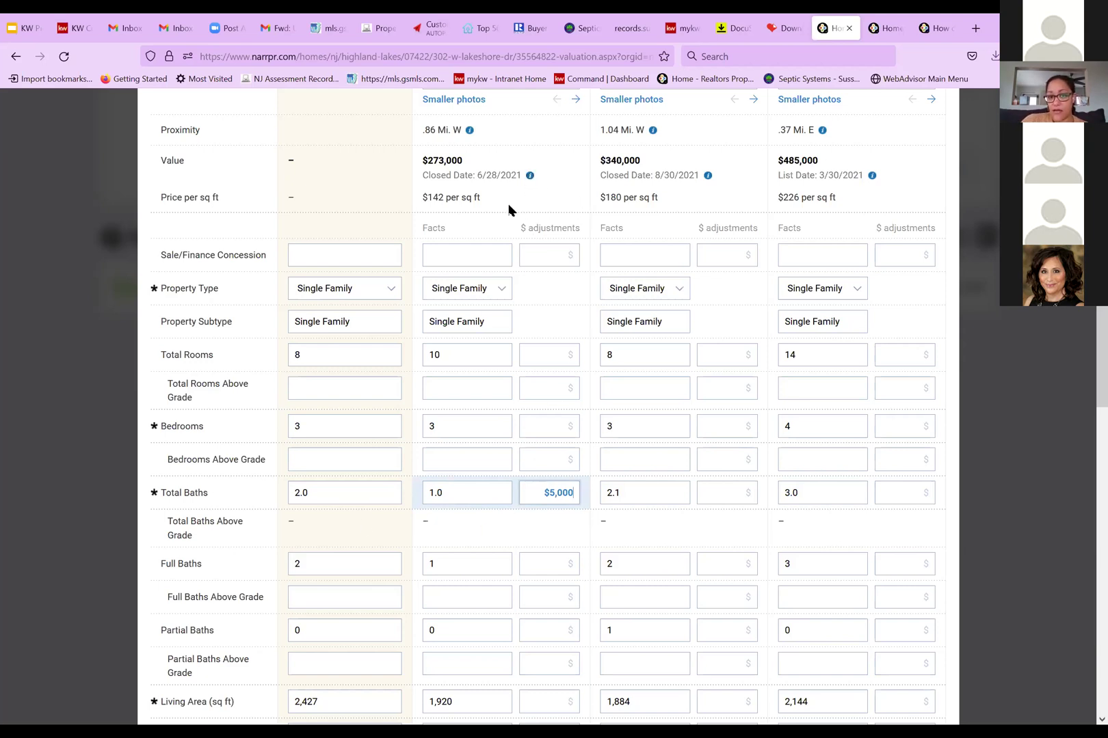
scroll(539, 534, "down", 2)
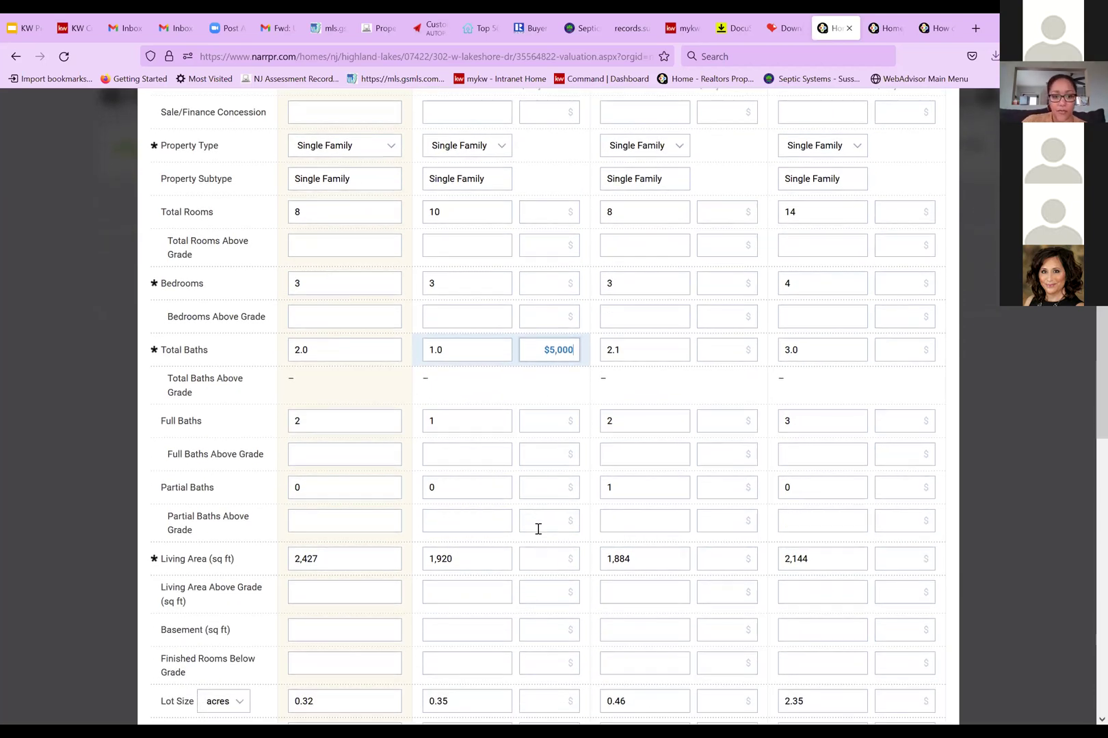
scroll(540, 526, "down", 1)
left_click(561, 494)
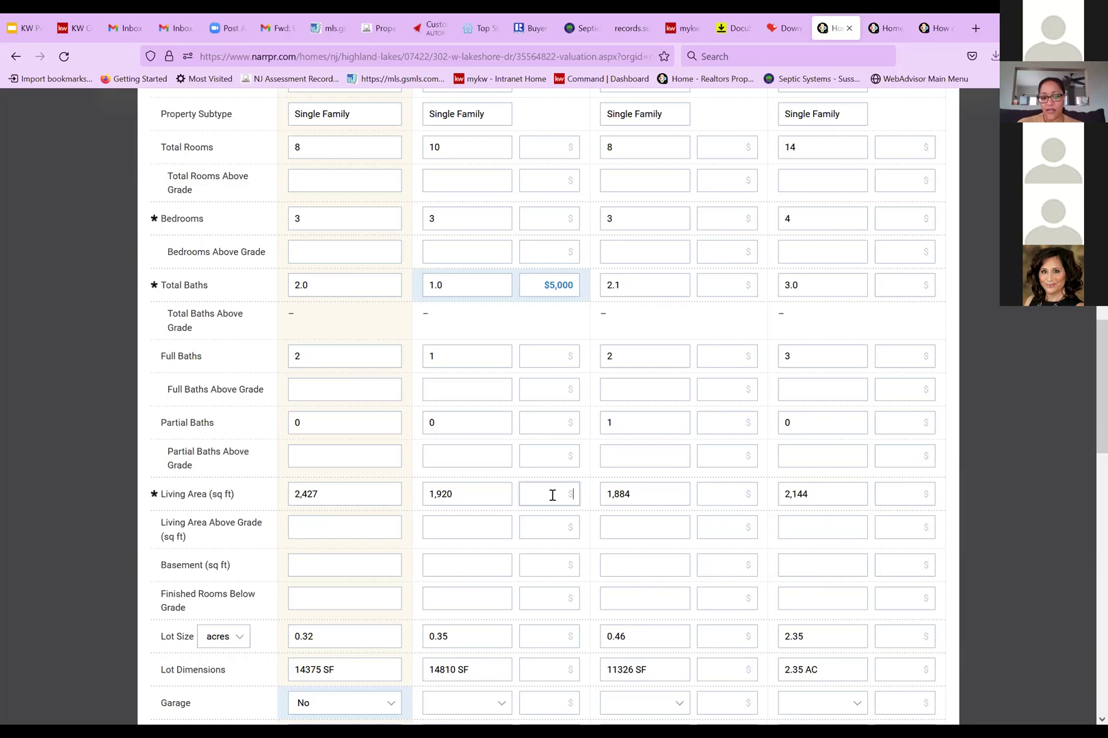
left_click(555, 493)
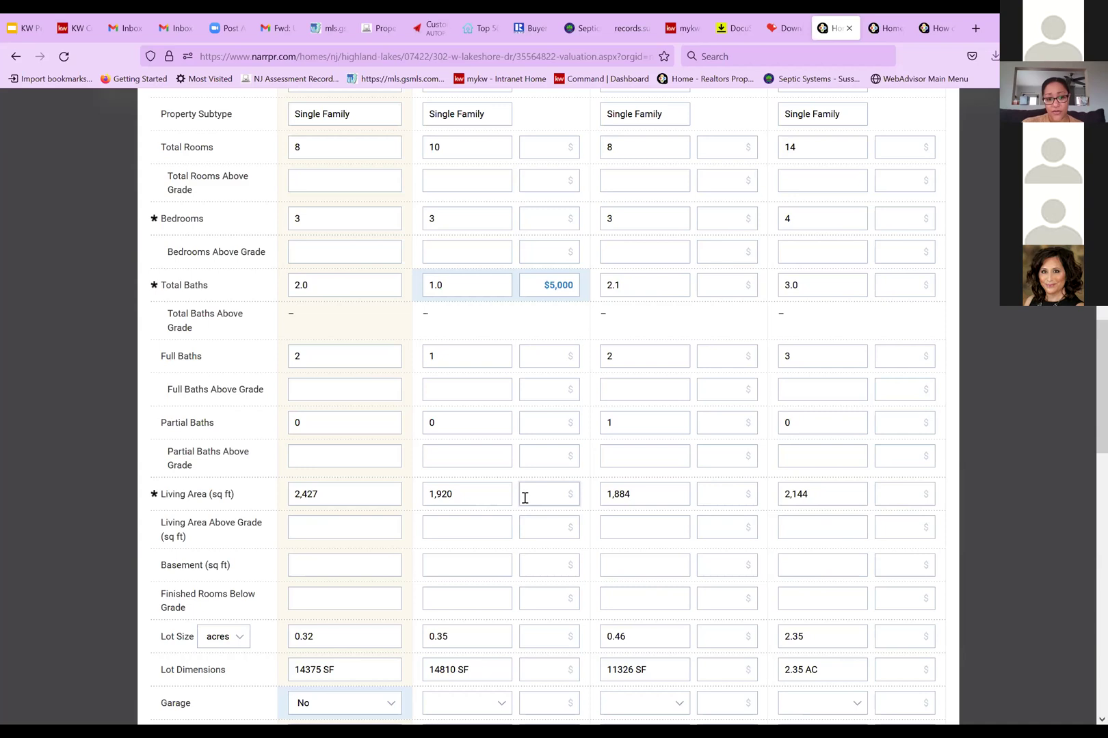
type("0280")
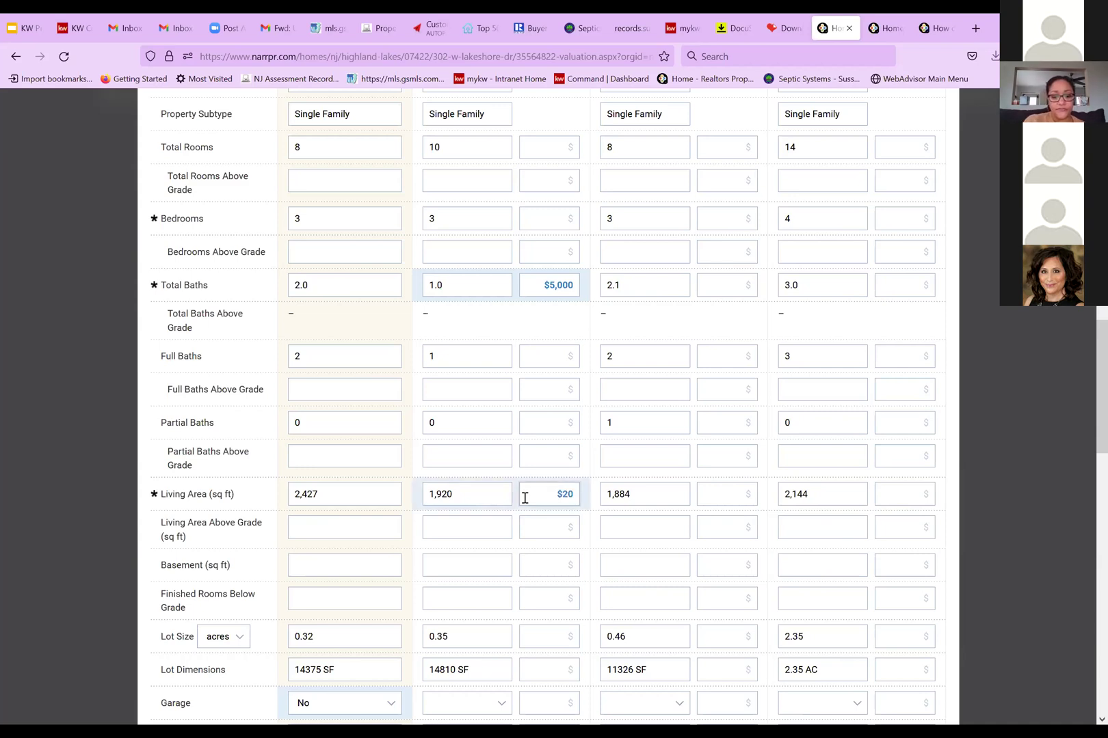
left_click(533, 529)
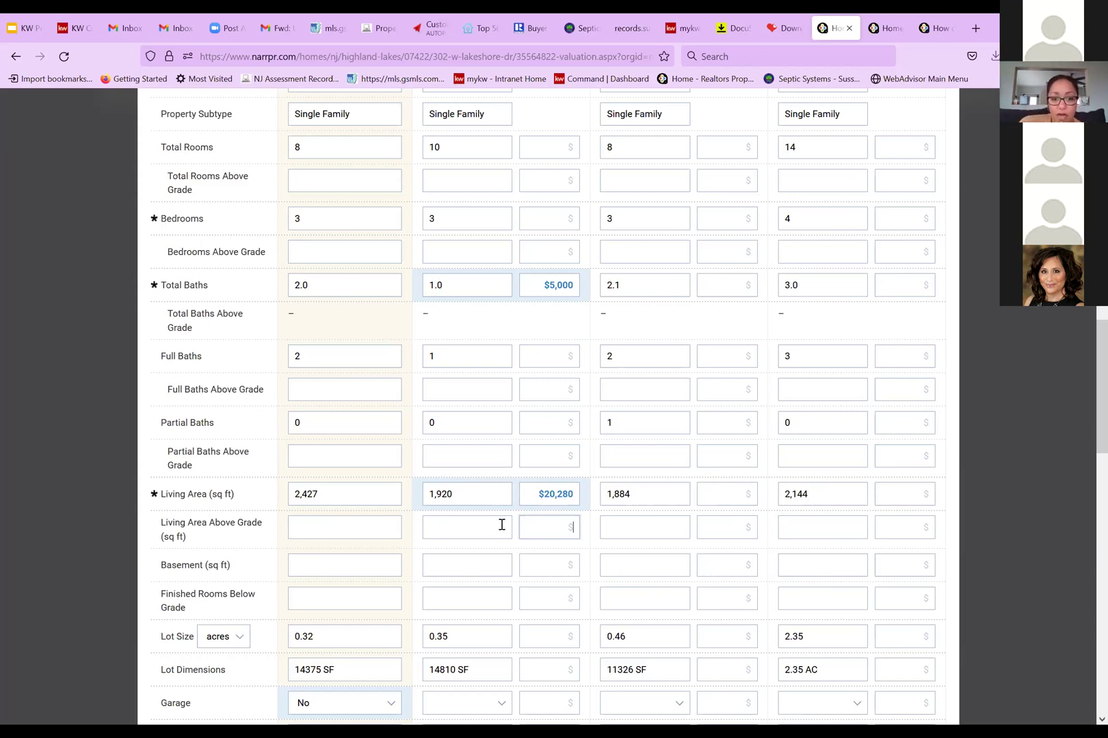
left_click(538, 494)
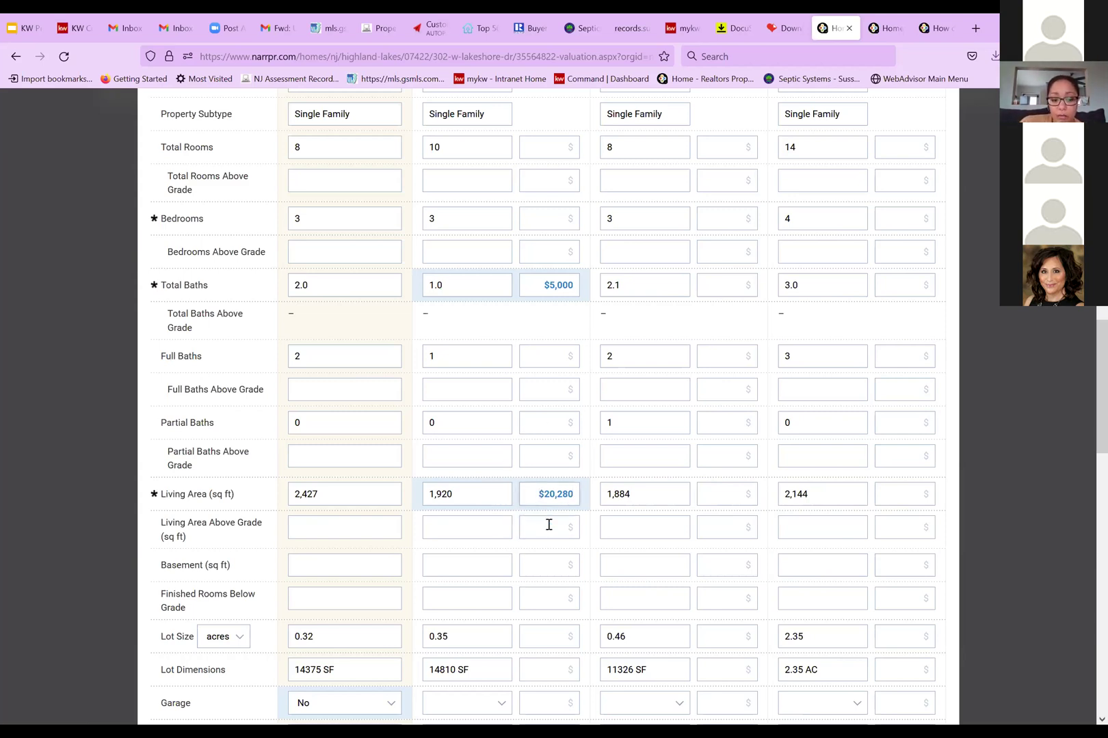
type("-")
left_click(539, 536)
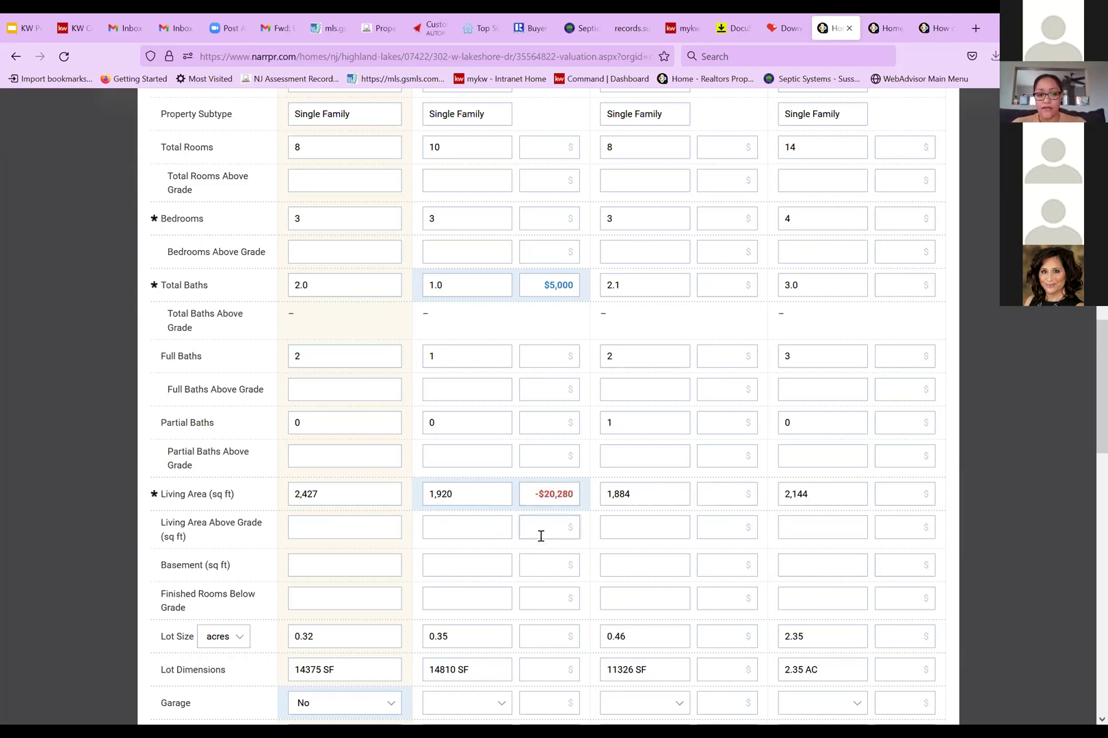
left_click(290, 526)
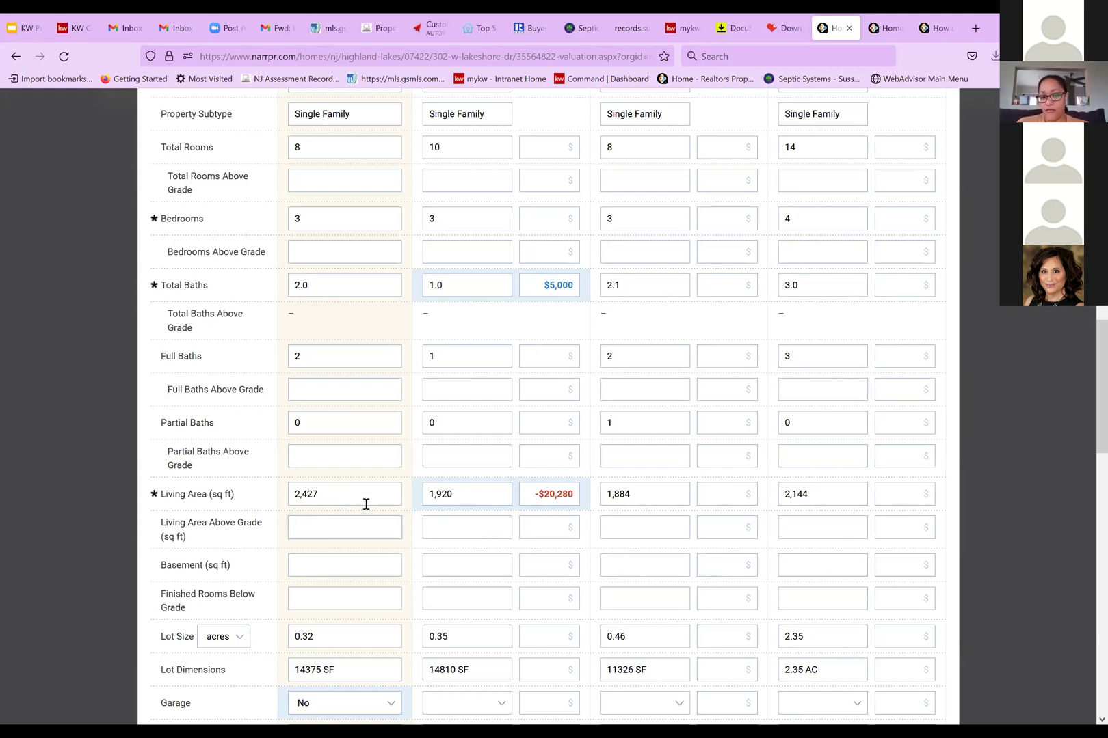
left_click(537, 495)
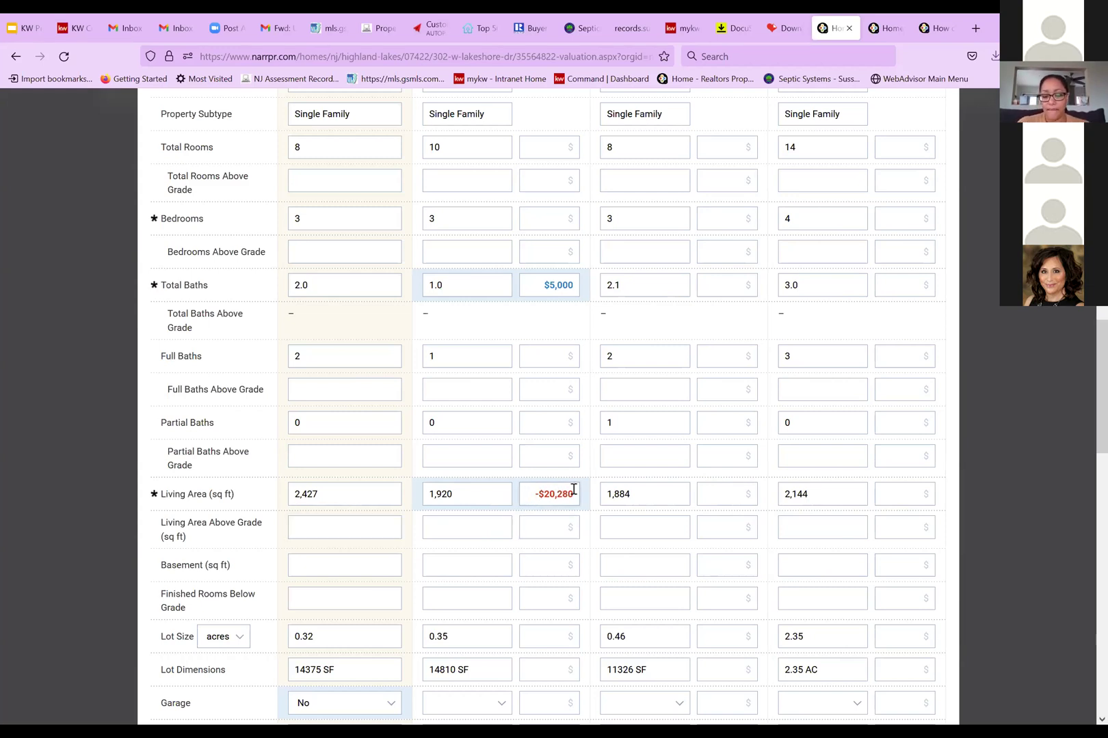
key("Delete")
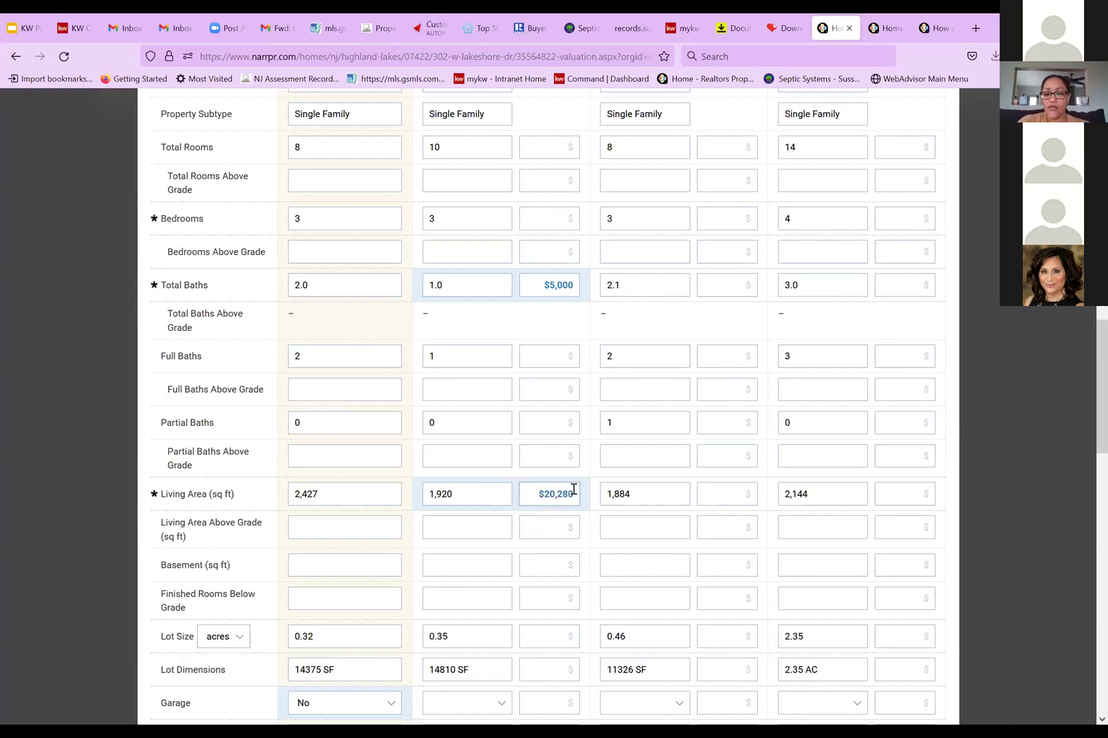
scroll(524, 522, "down", 3)
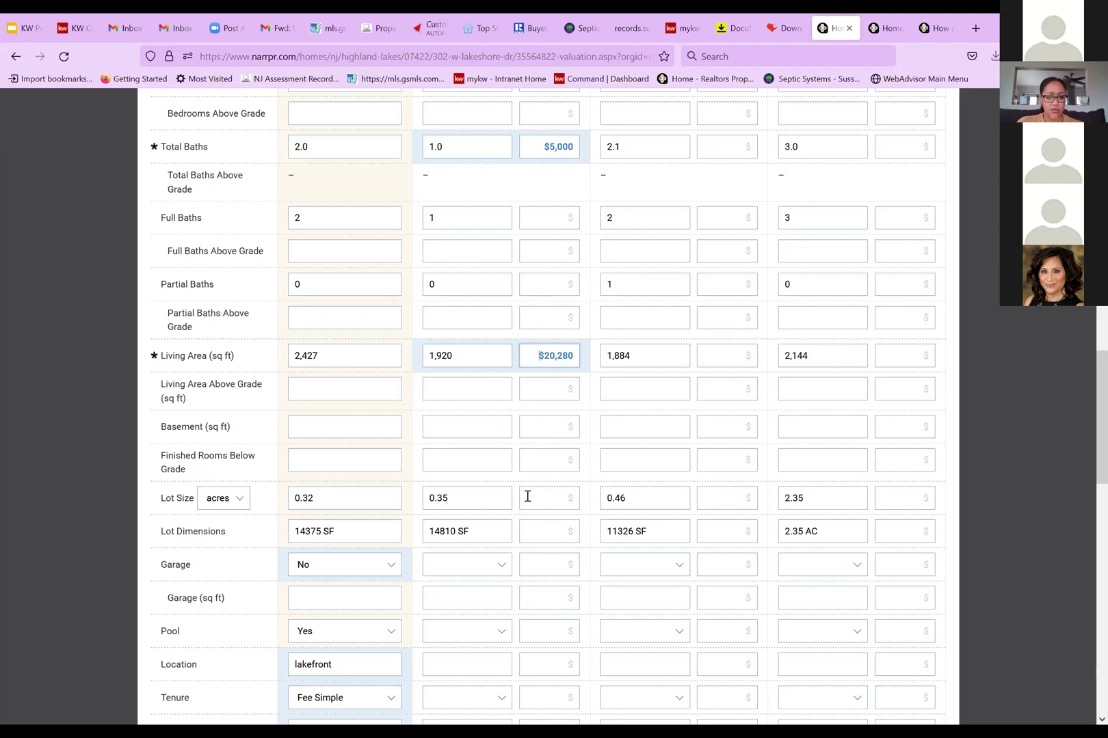
scroll(541, 573, "down", 1)
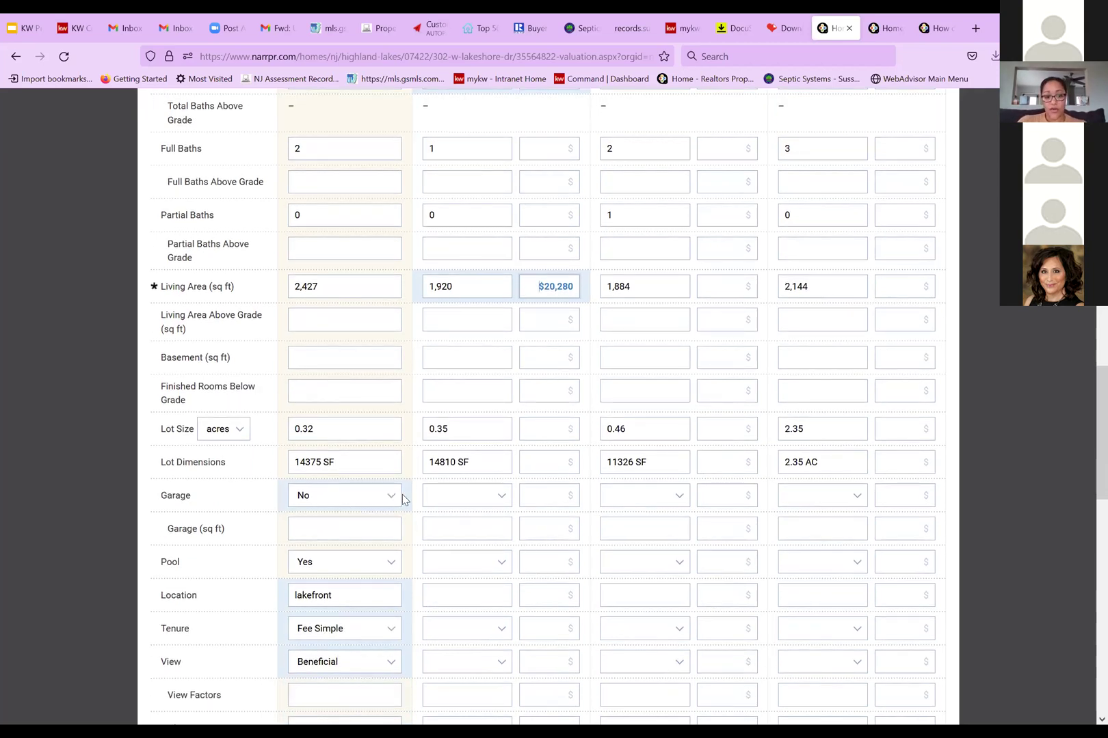
left_click(501, 496)
left_click(491, 535)
scroll(519, 452, "up", 3)
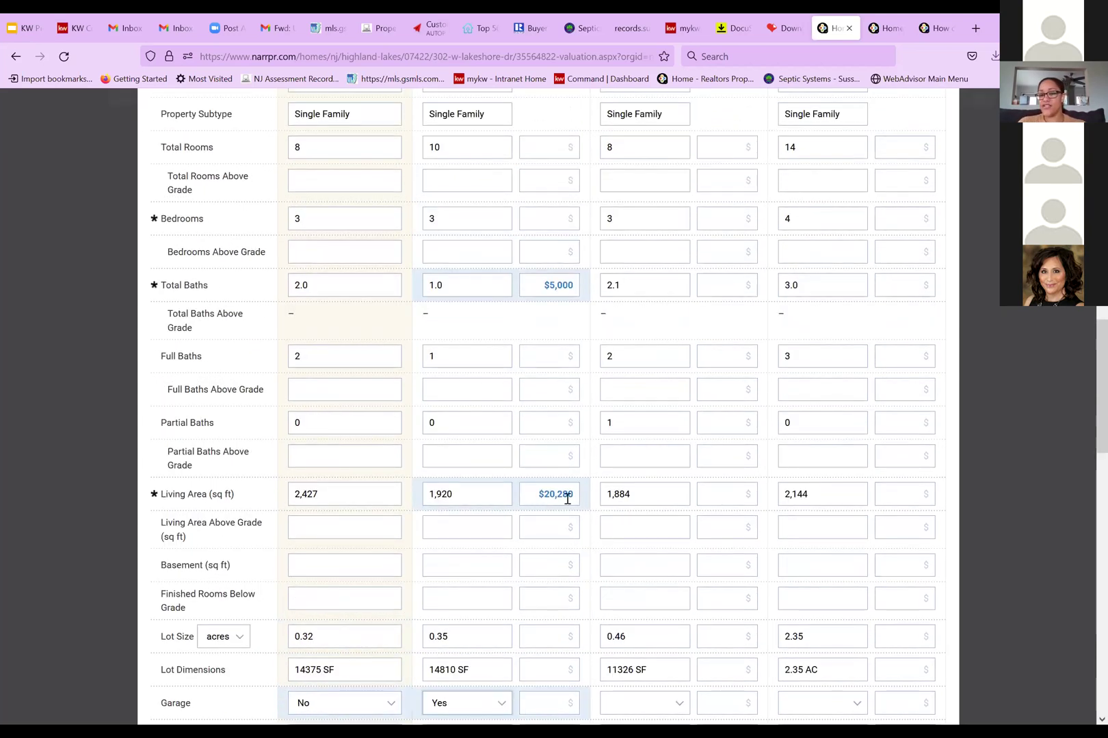
scroll(577, 500, "down", 4)
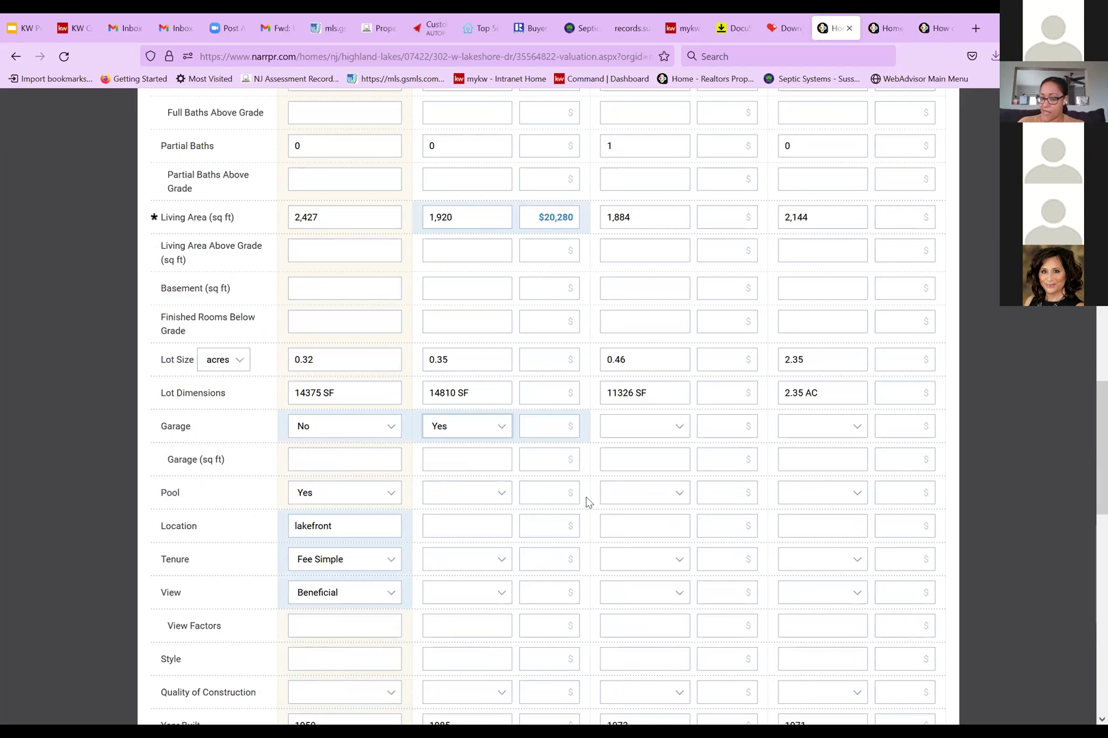
scroll(564, 500, "up", 7)
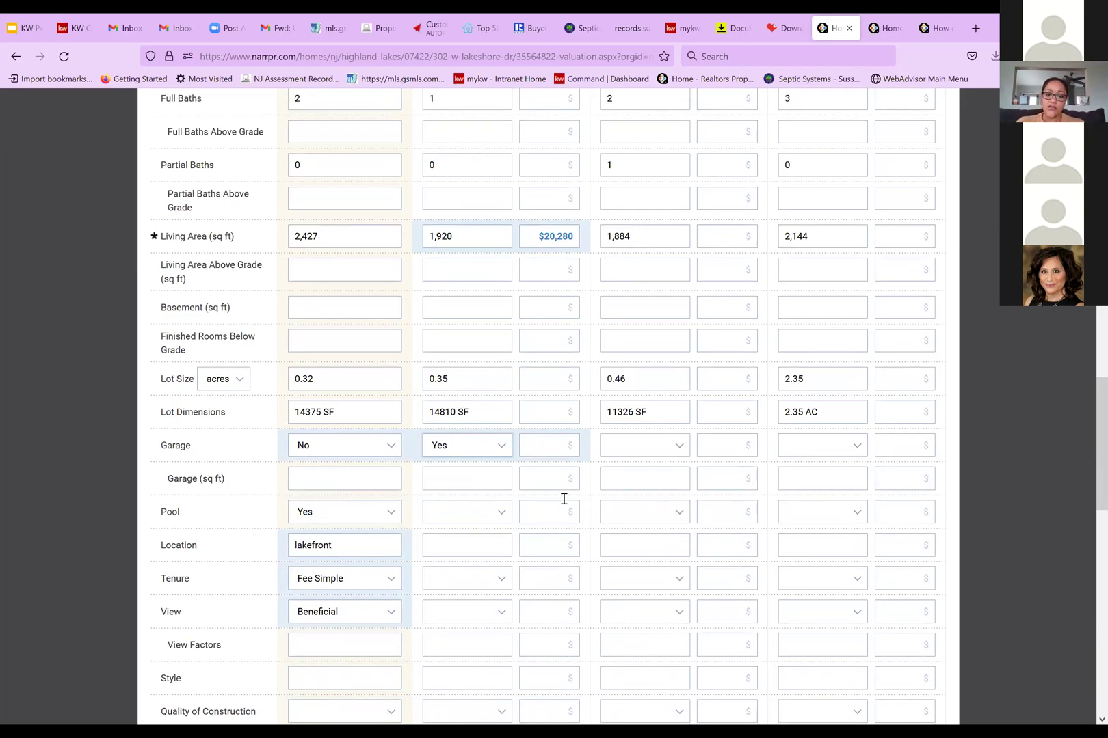
scroll(573, 394, "up", 4)
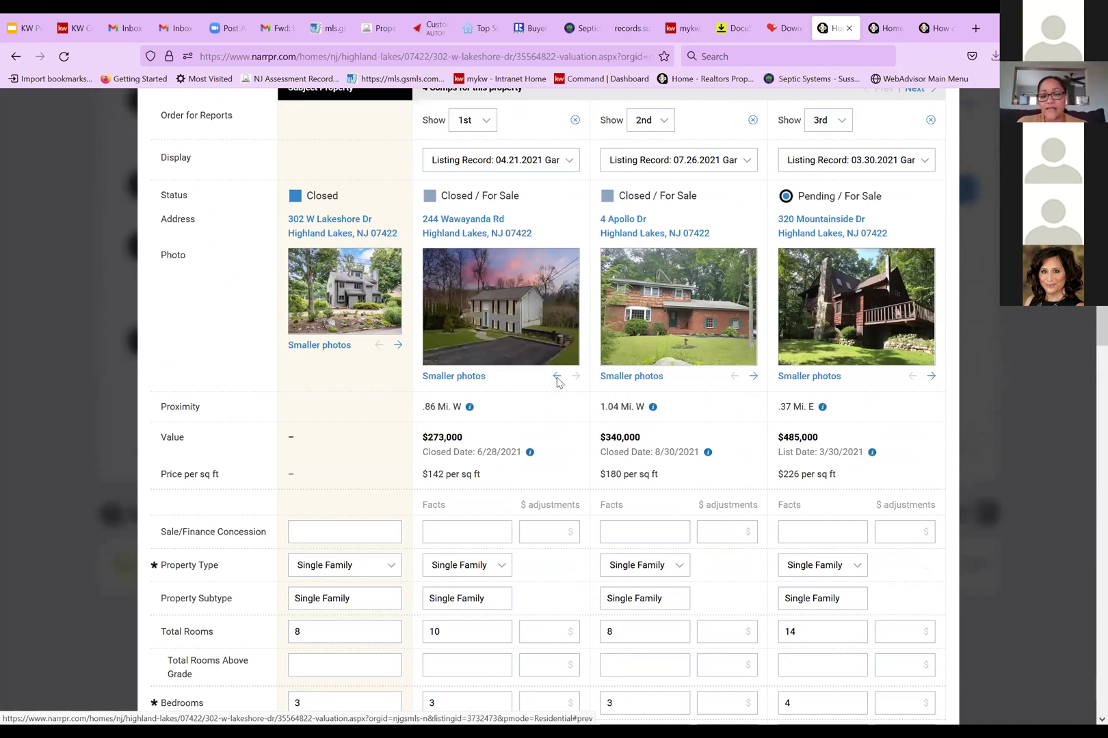
left_click(558, 381)
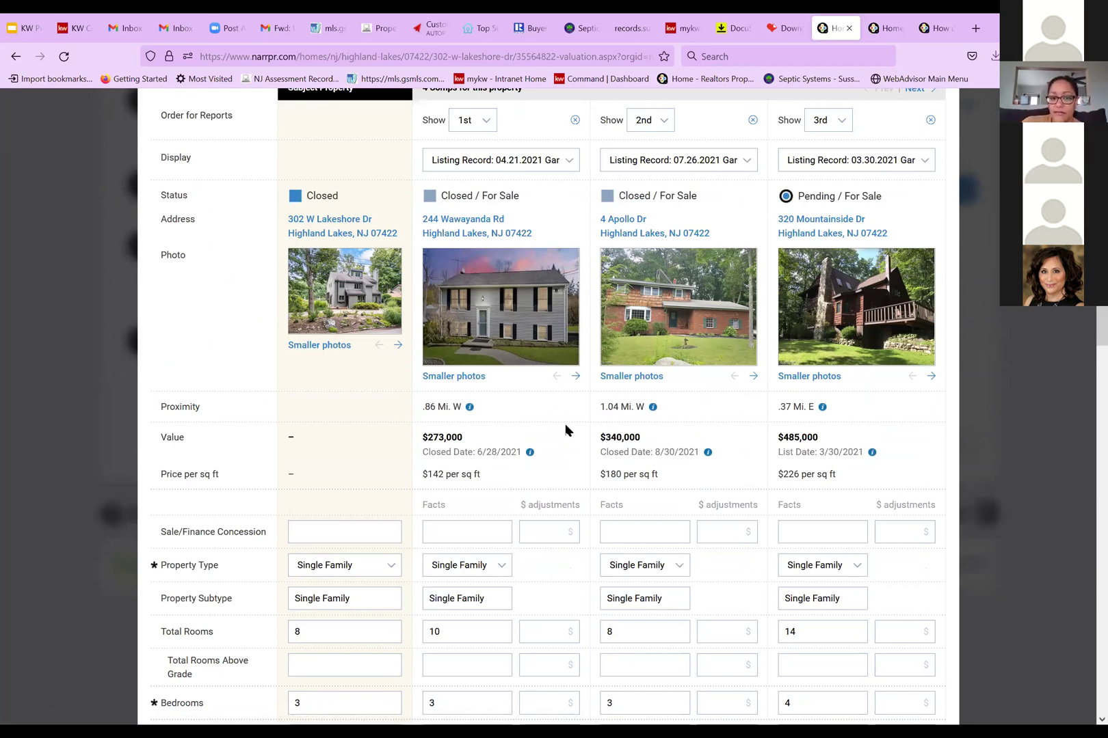
scroll(568, 450, "down", 3)
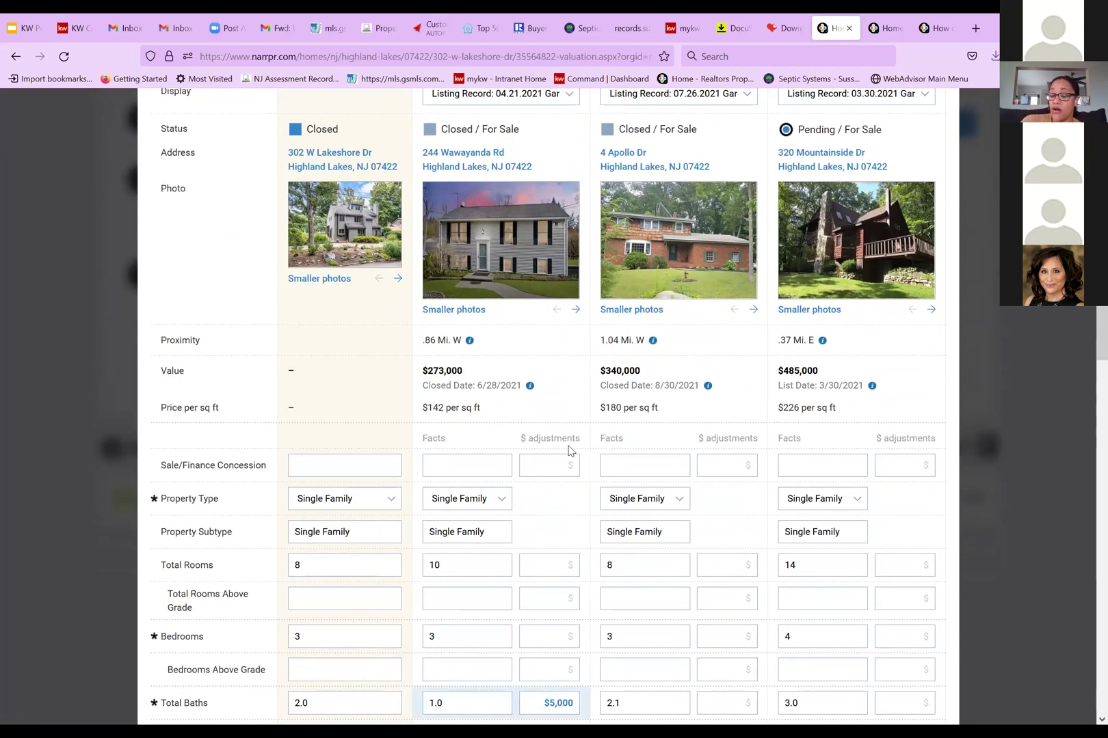
scroll(569, 454, "down", 3)
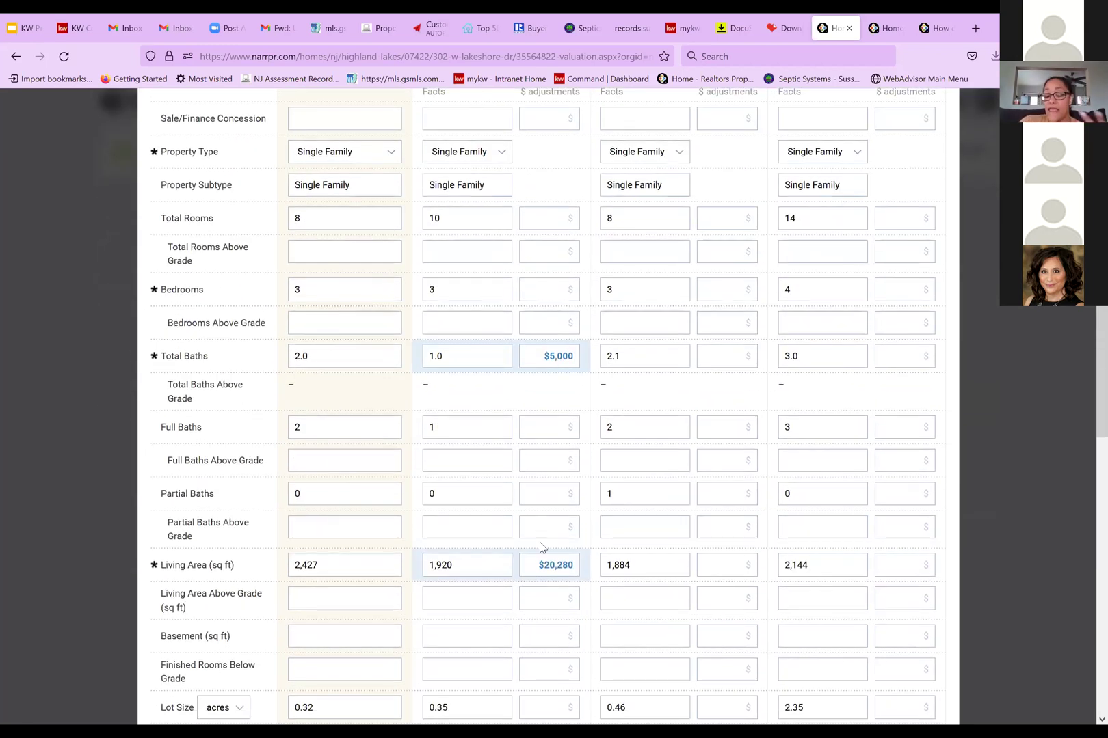
scroll(539, 541, "down", 2)
scroll(539, 541, "down", 2)
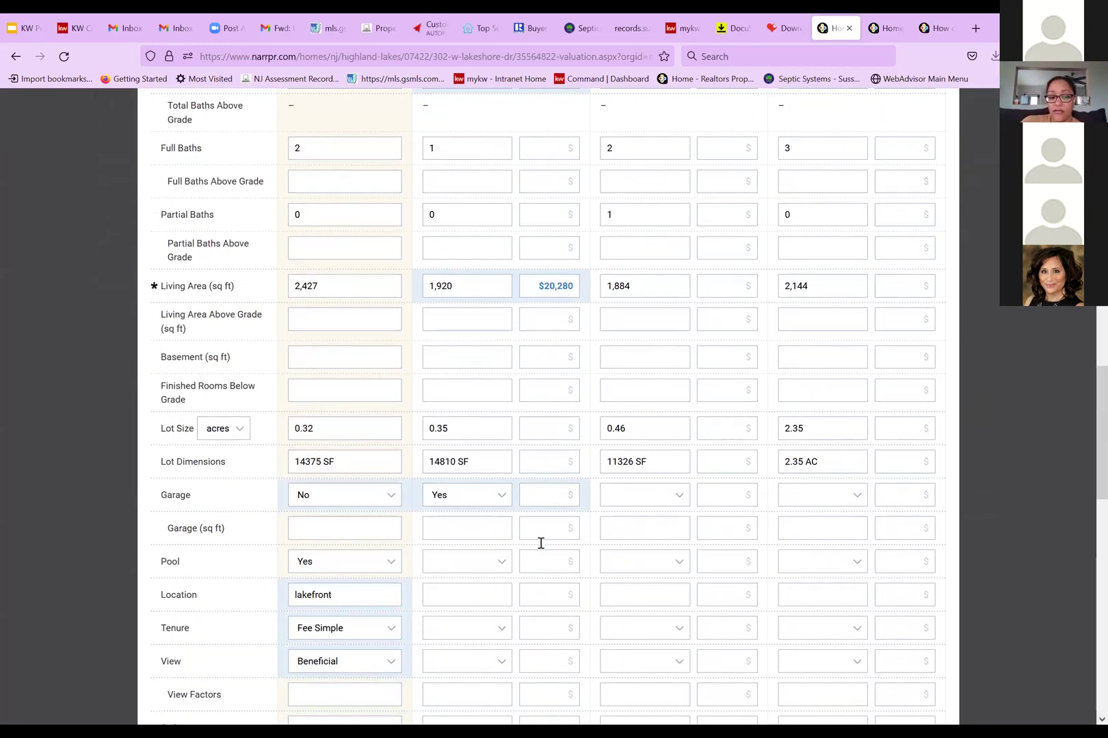
scroll(541, 543, "down", 4)
scroll(541, 543, "down", 3)
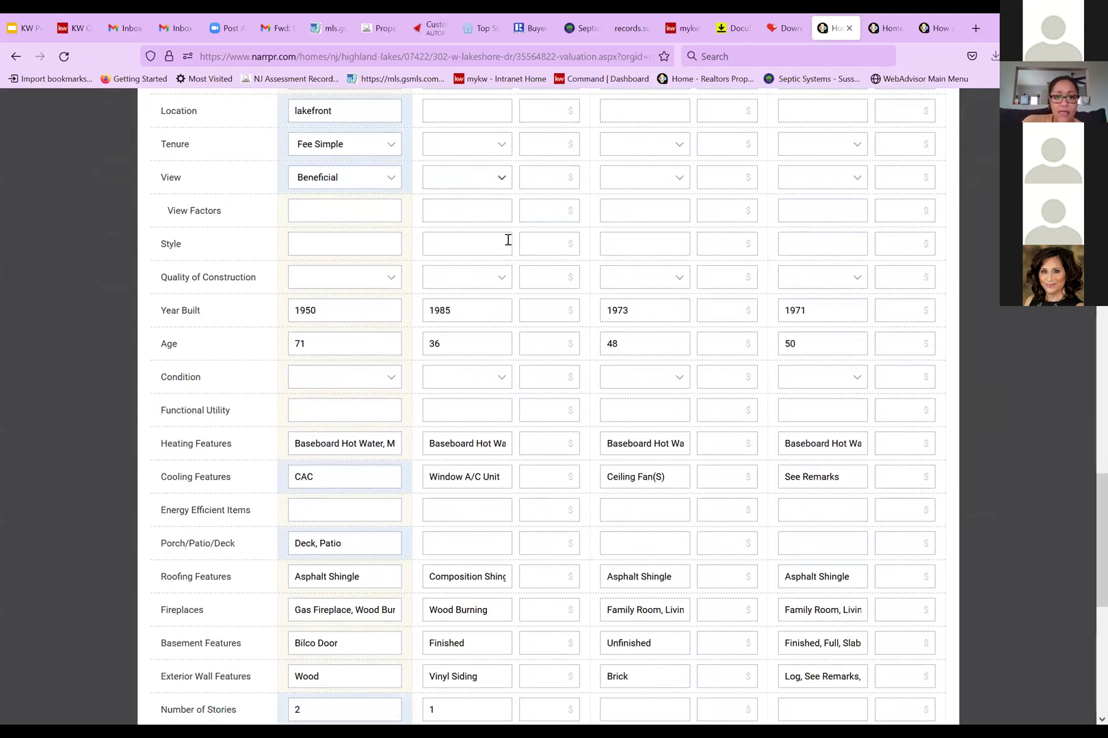
scroll(507, 240, "up", 3)
scroll(508, 244, "up", 1)
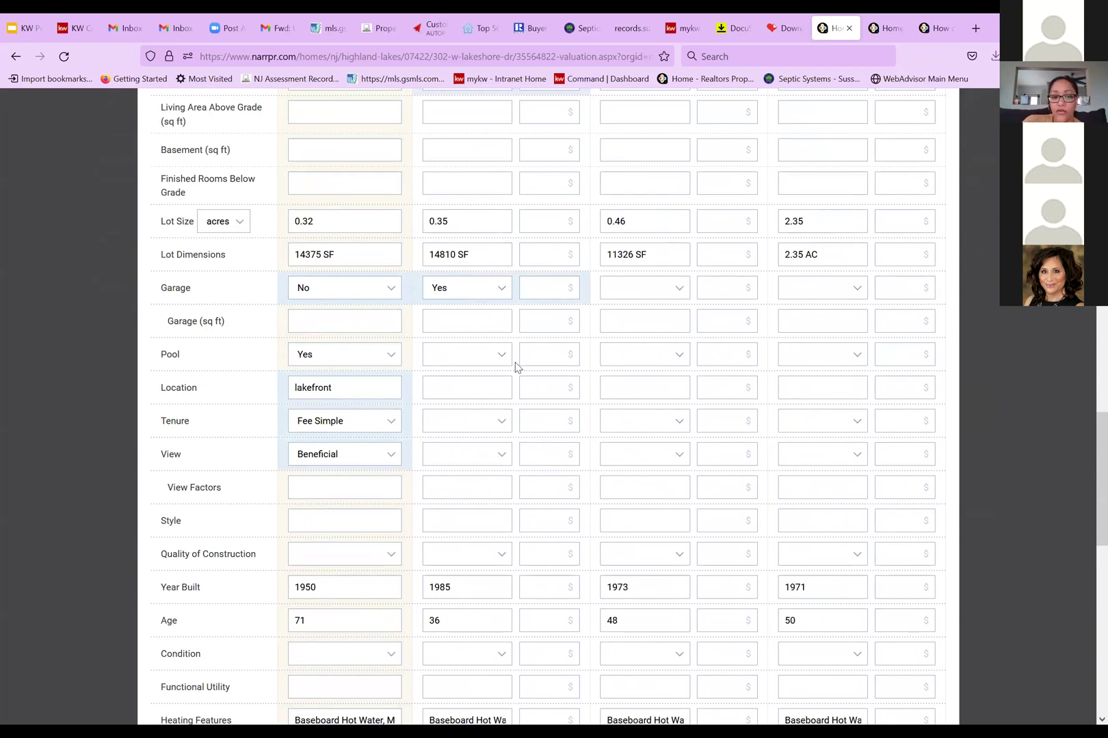
left_click(483, 390)
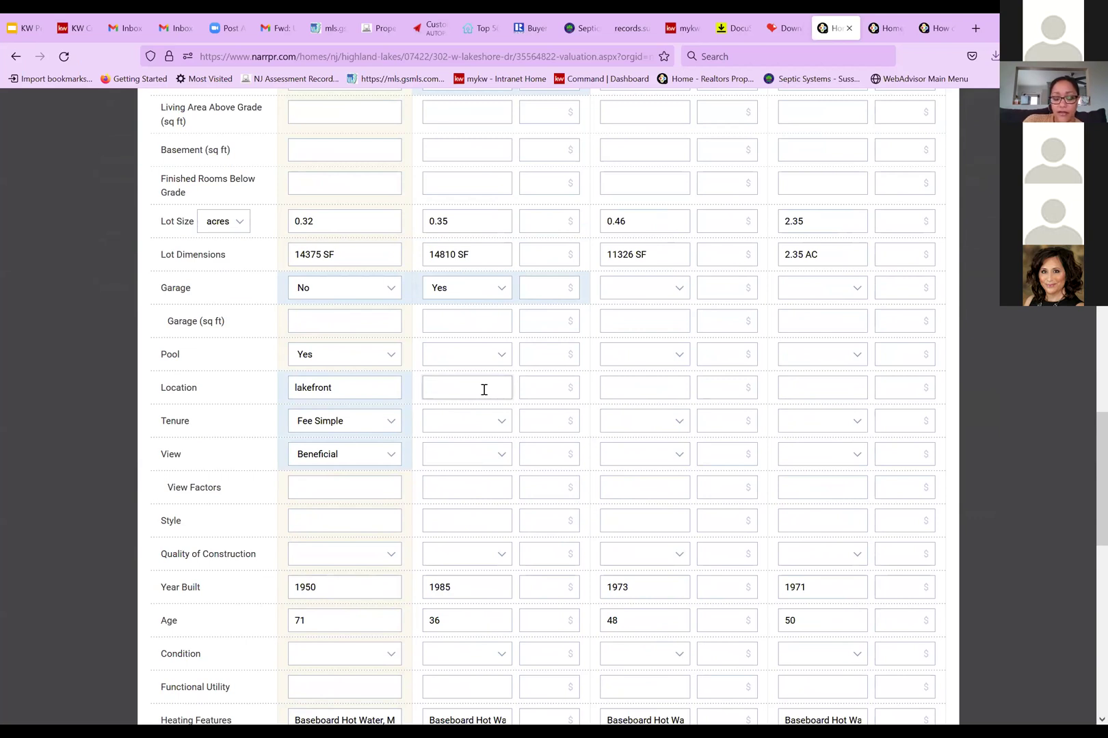
type("n")
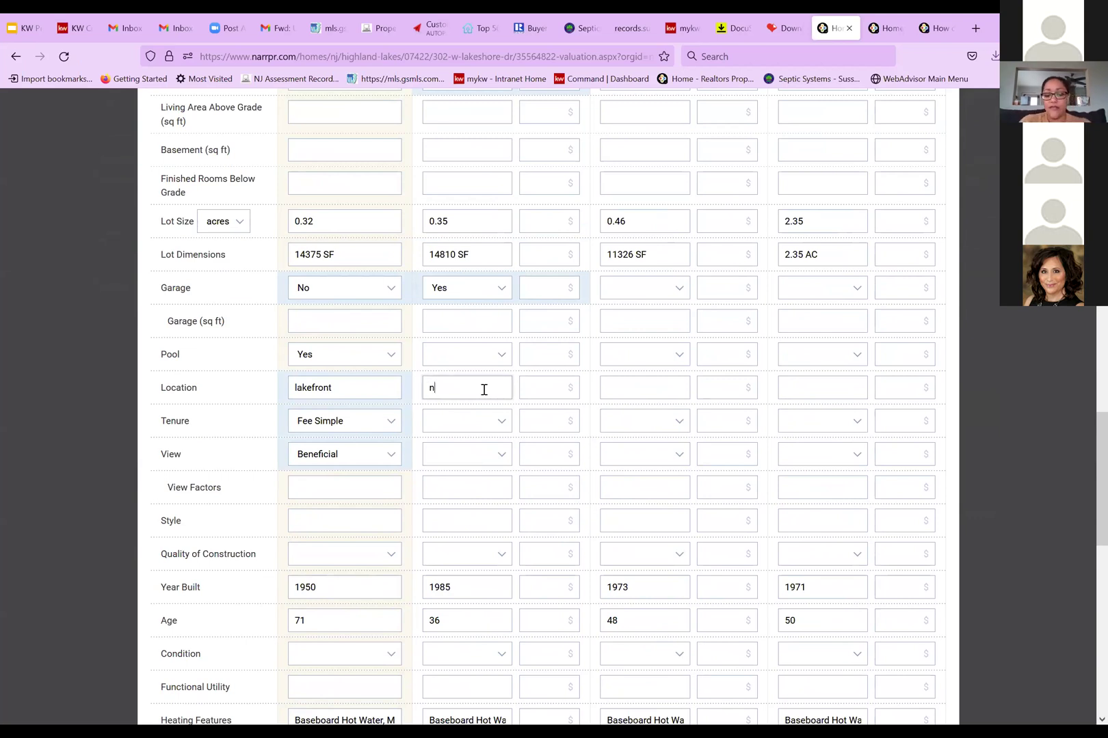
type("ot lakefront")
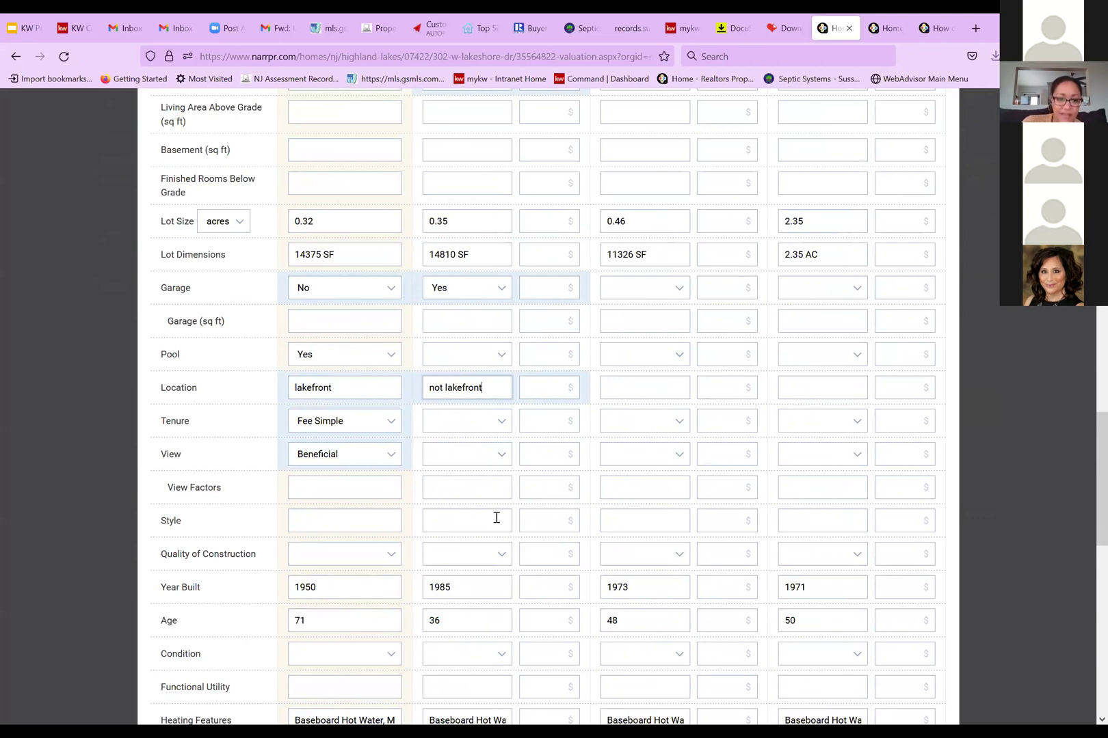
scroll(497, 516, "down", 2)
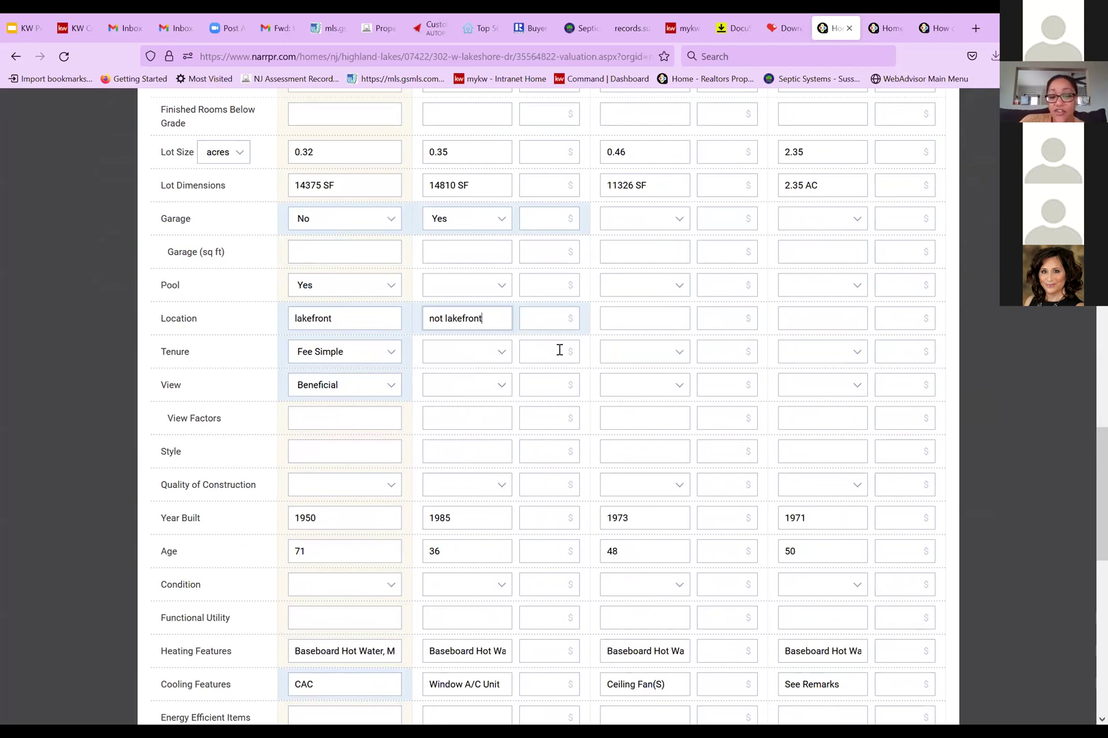
scroll(558, 548, "down", 2)
scroll(557, 548, "down", 6)
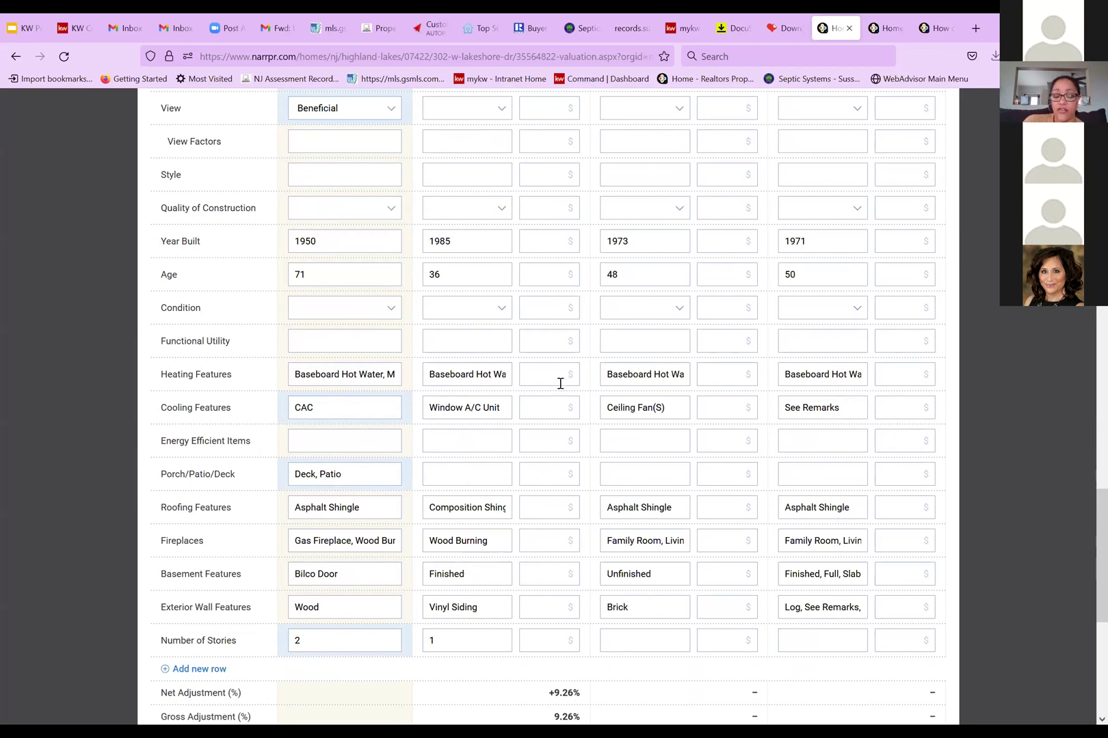
scroll(547, 410, "down", 2)
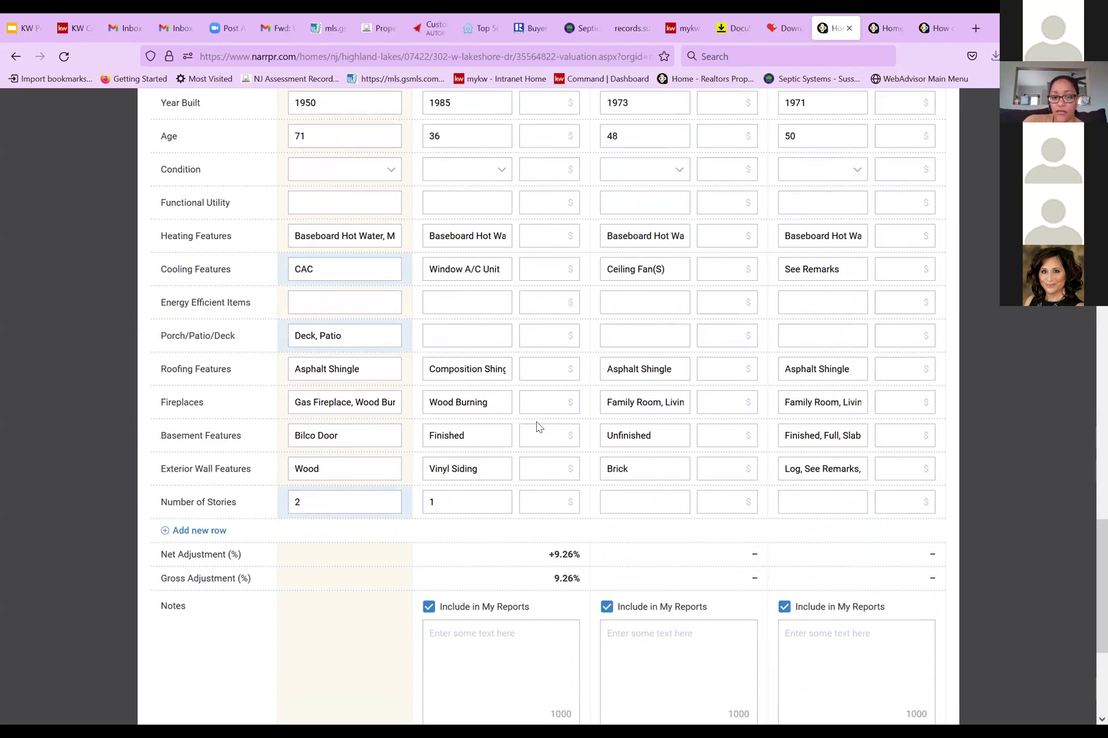
scroll(537, 424, "down", 4)
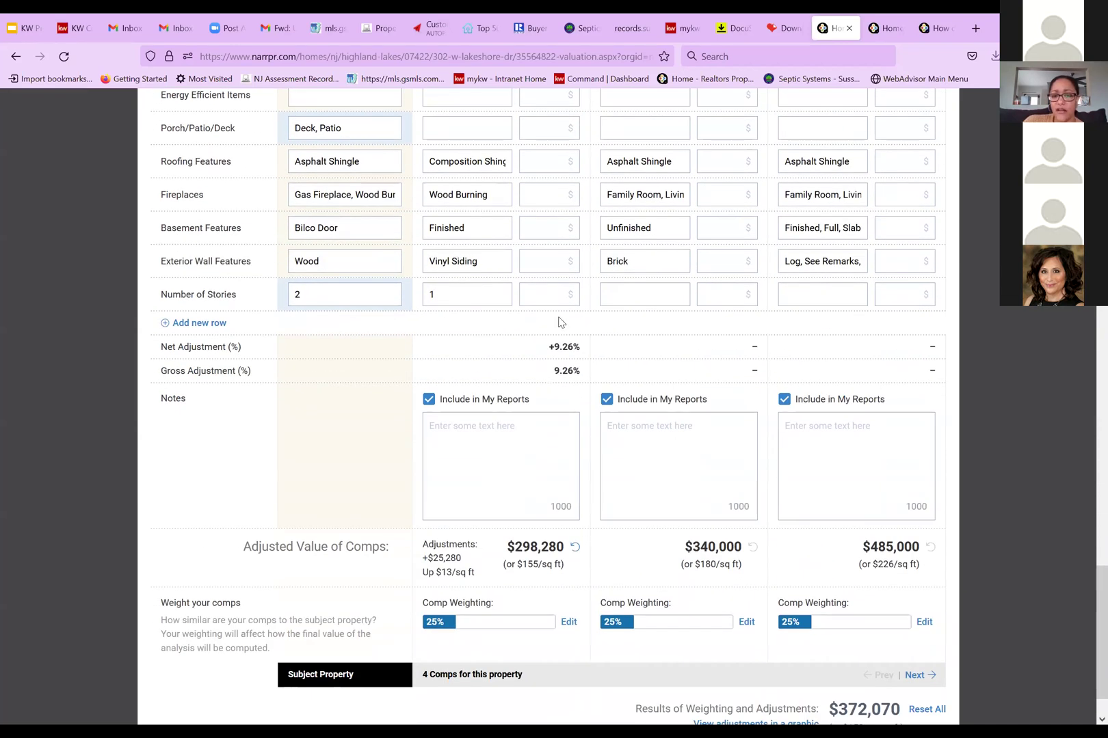
scroll(506, 373, "up", 2)
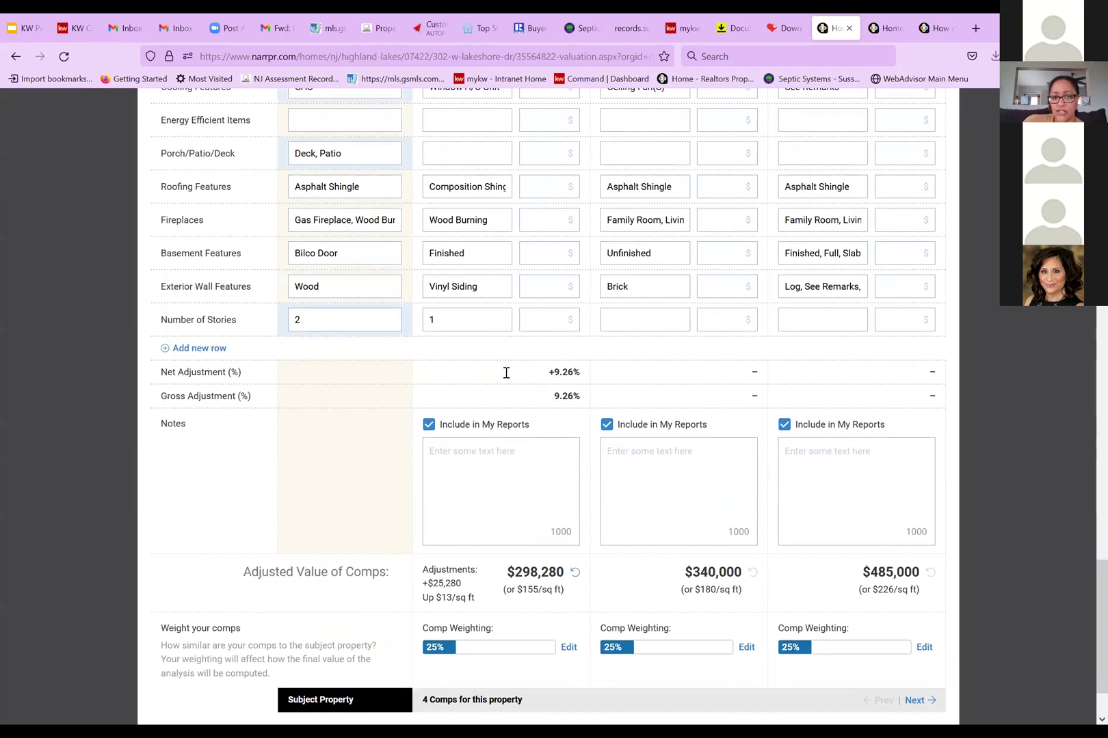
scroll(510, 336, "down", 2)
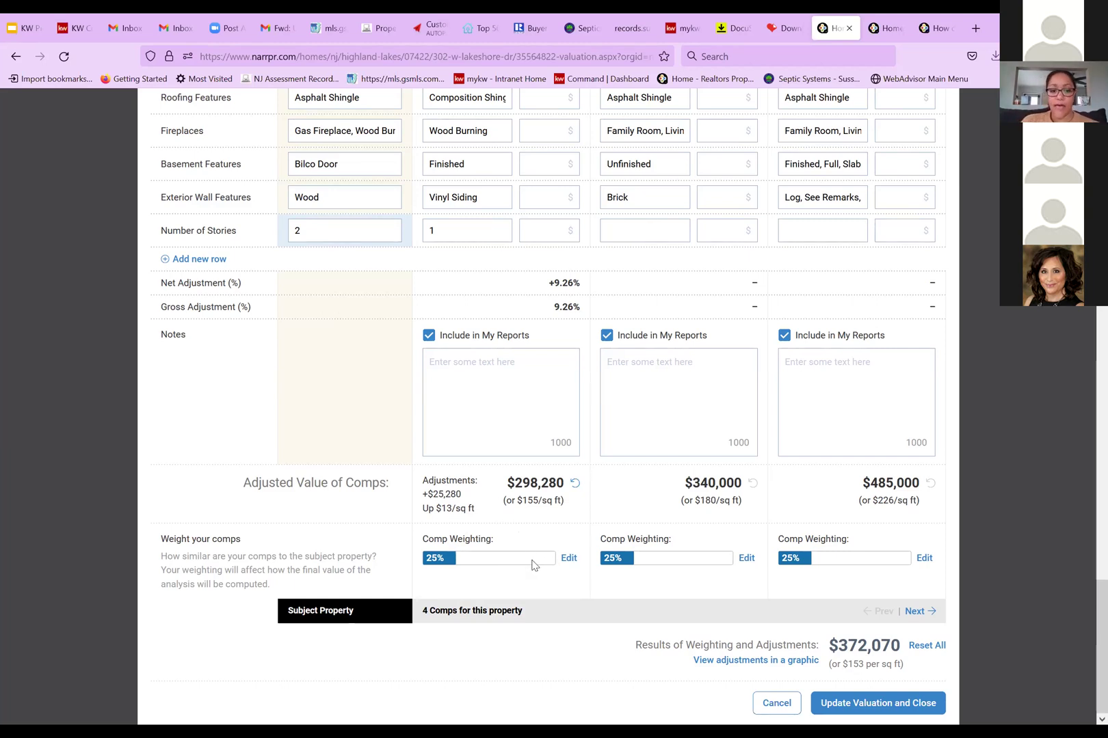
scroll(534, 565, "up", 6)
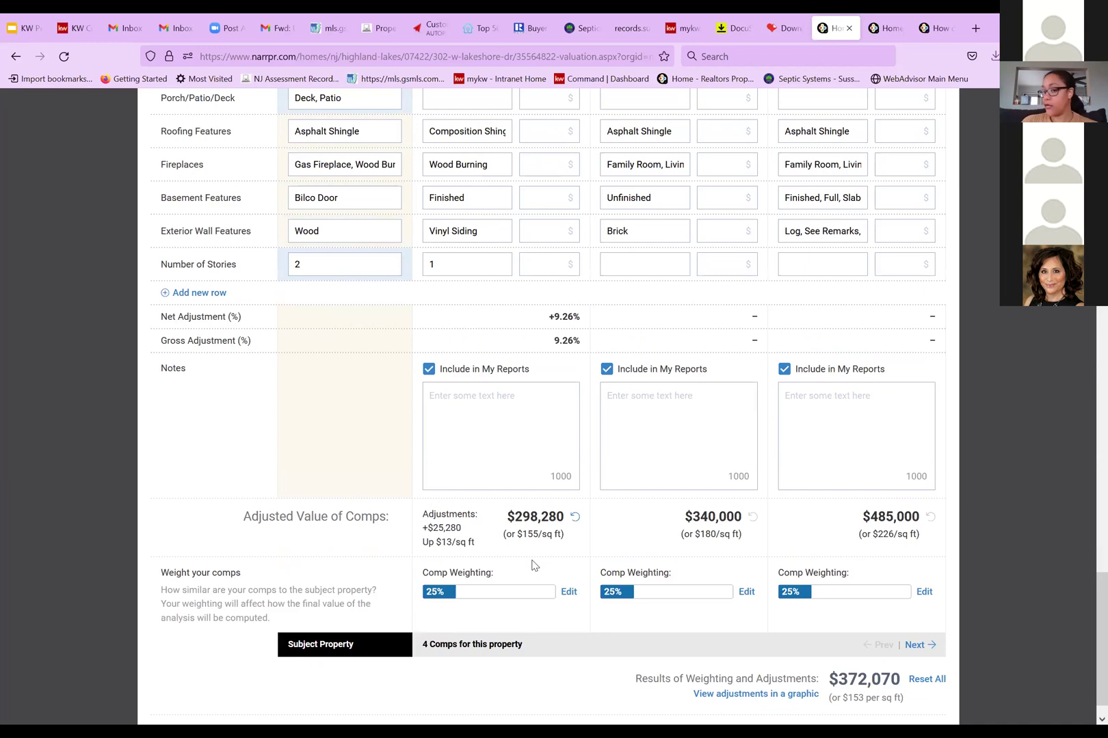
scroll(534, 564, "up", 13)
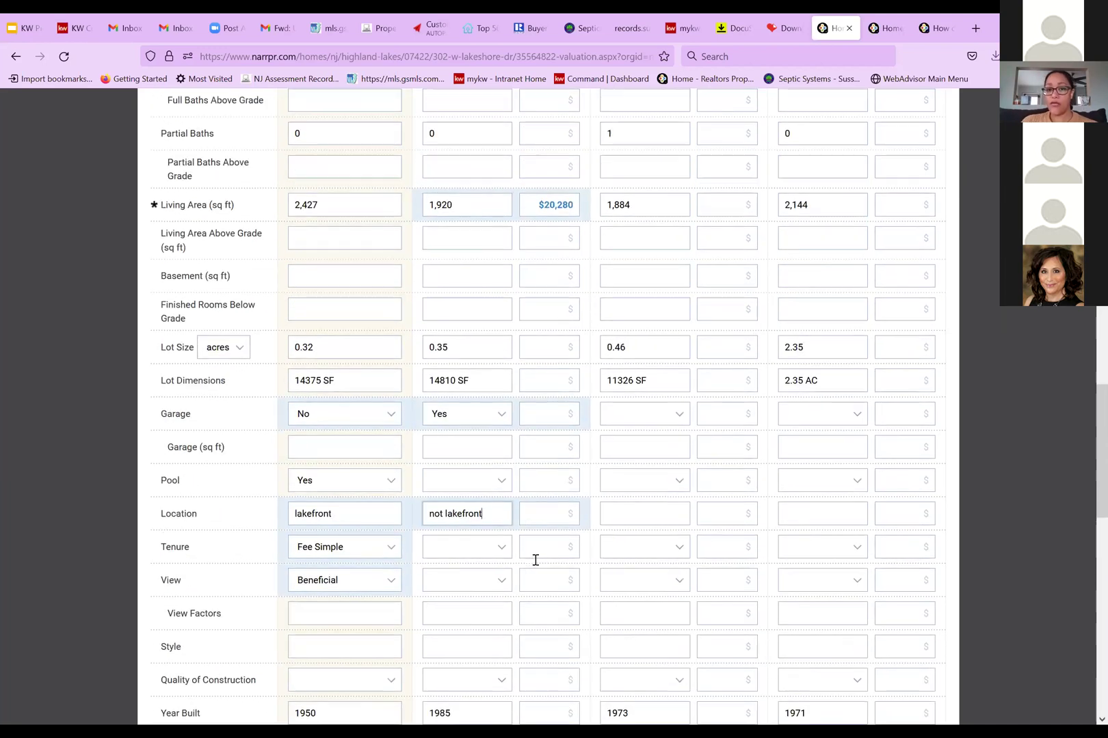
scroll(689, 200, "up", 4)
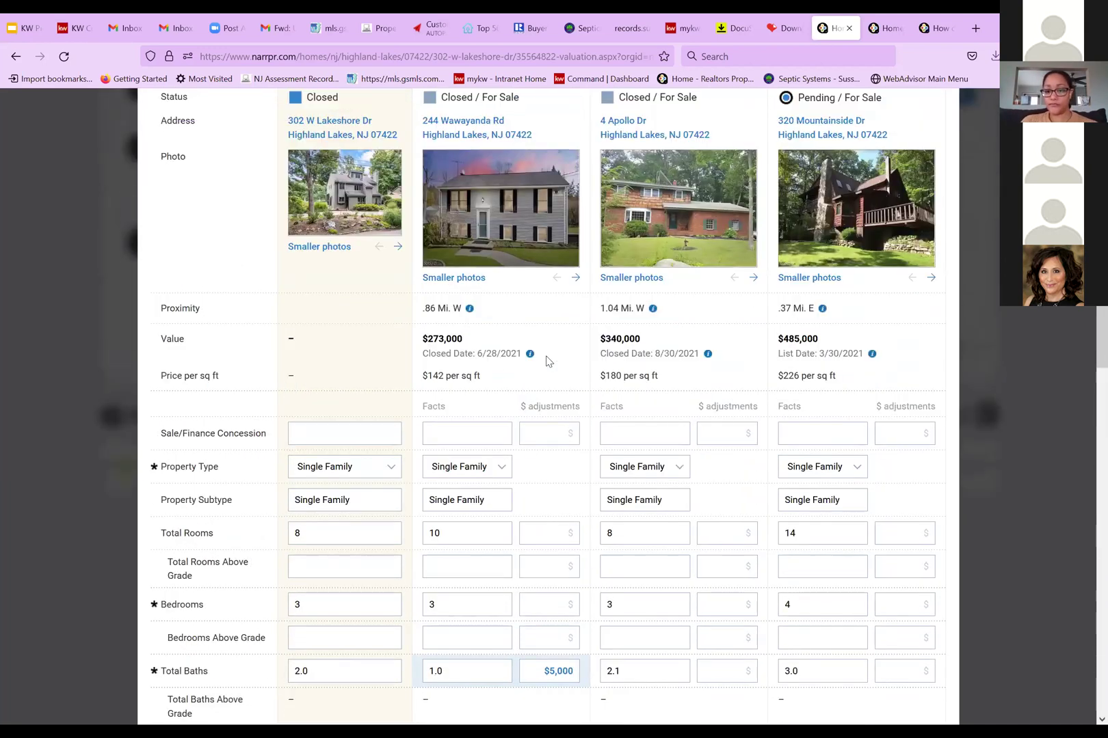
scroll(913, 205, "up", 2)
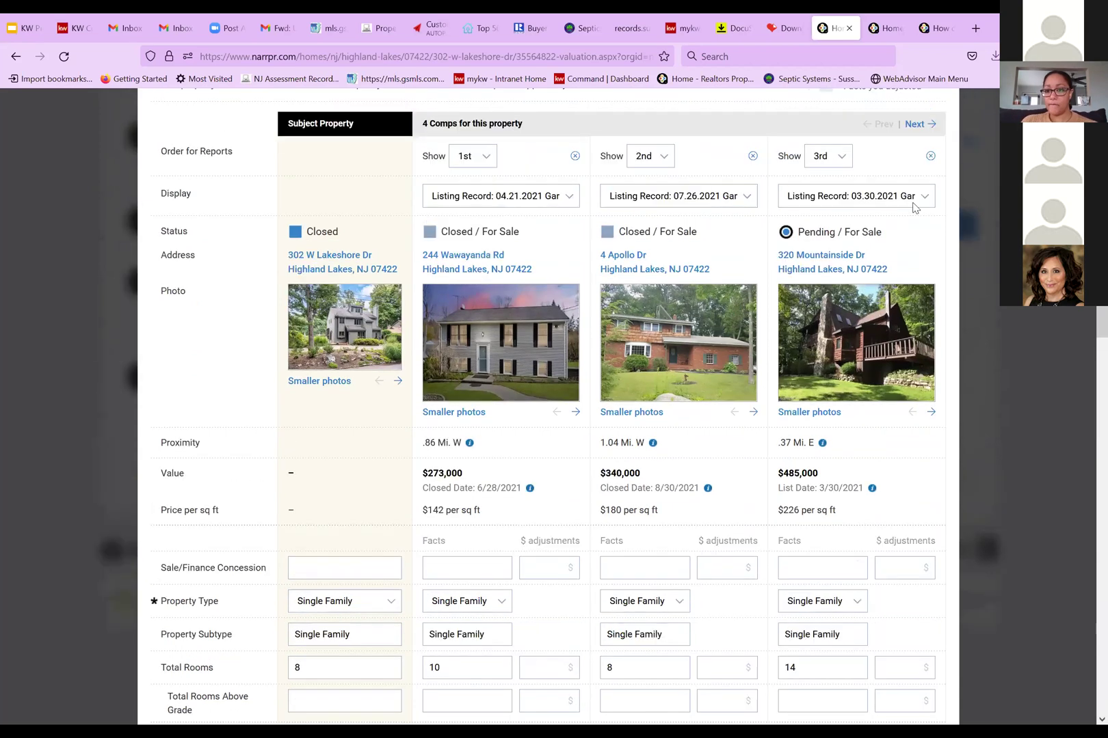
left_click(914, 197)
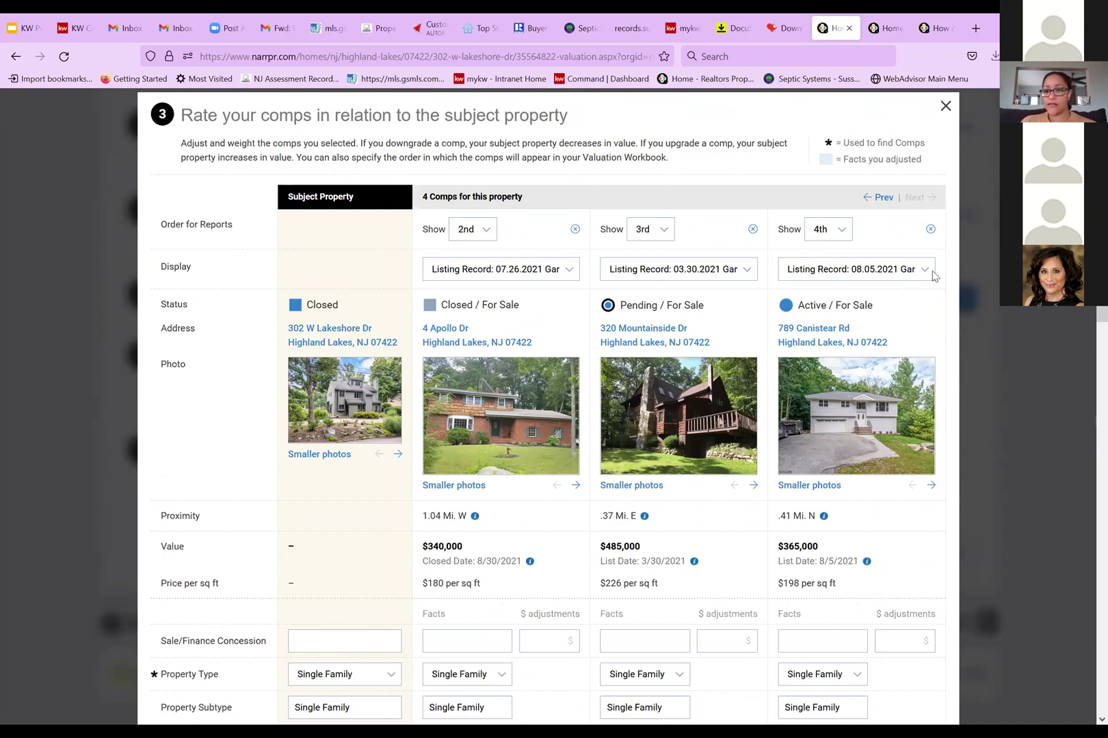
left_click(884, 202)
scroll(821, 418, "down", 2)
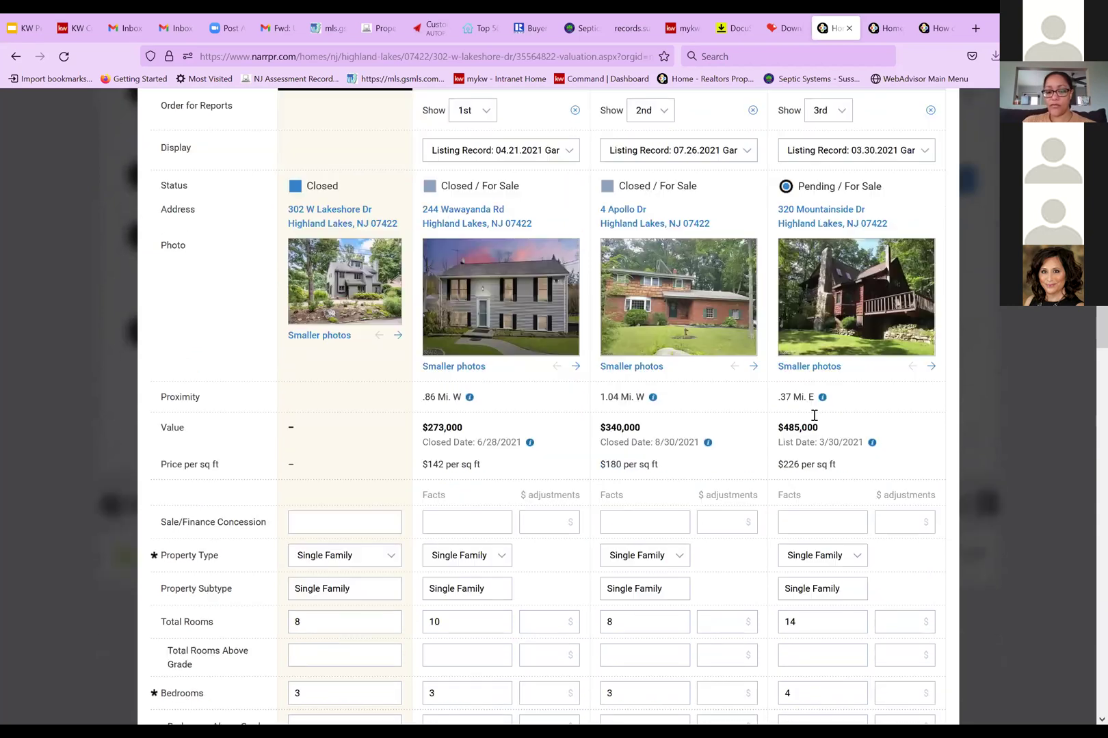
scroll(811, 422, "down", 20)
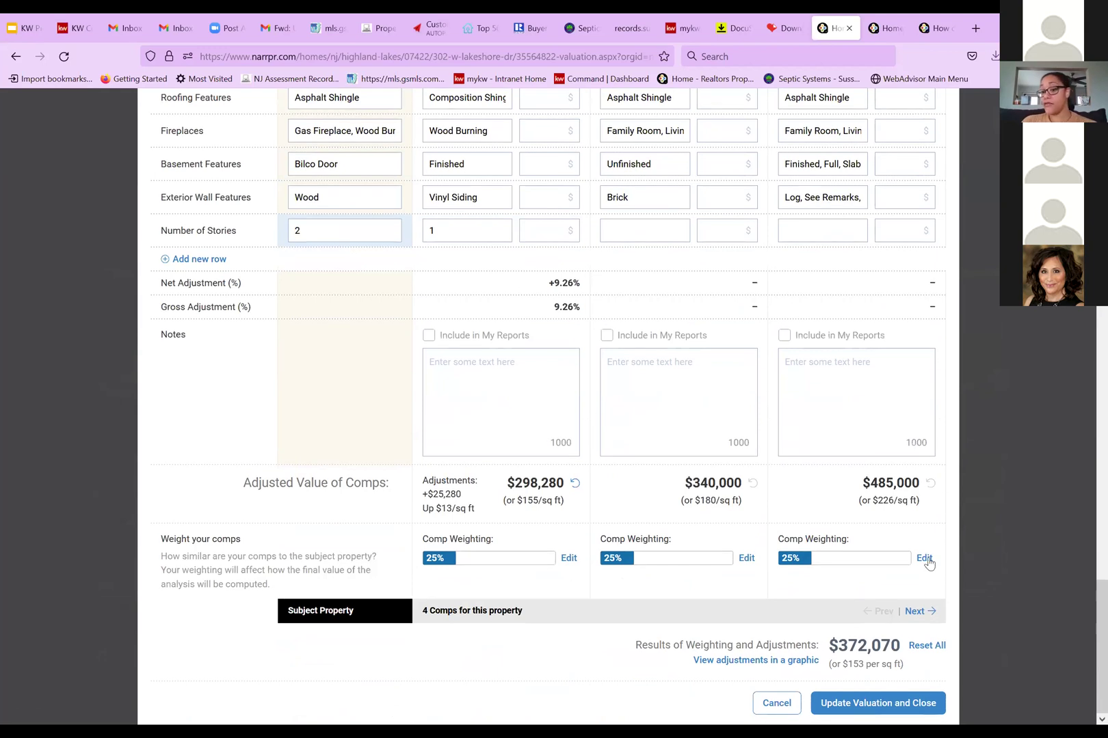
left_click(924, 559)
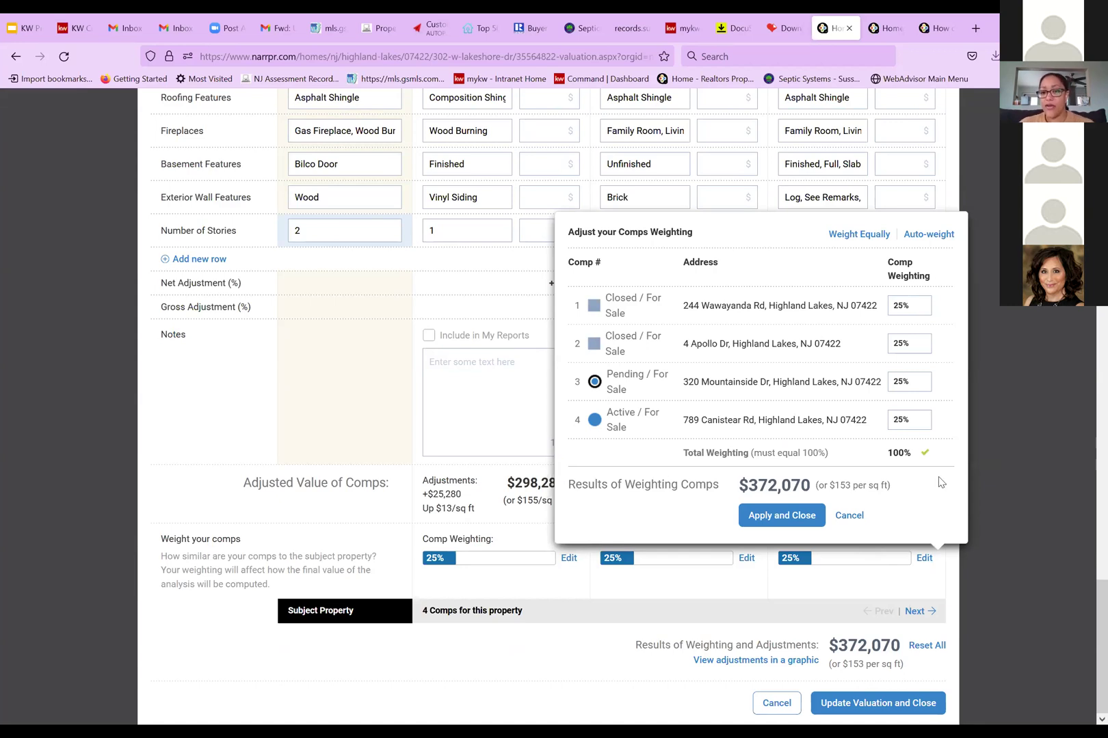
left_click(926, 237)
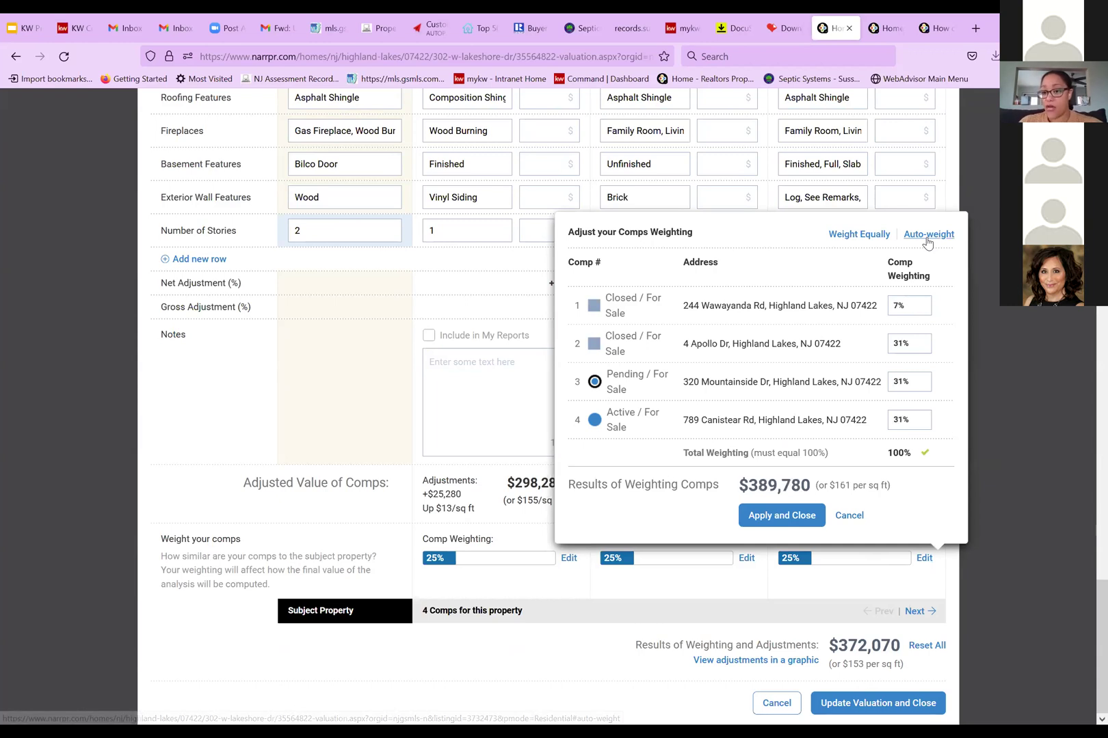
left_click(512, 287)
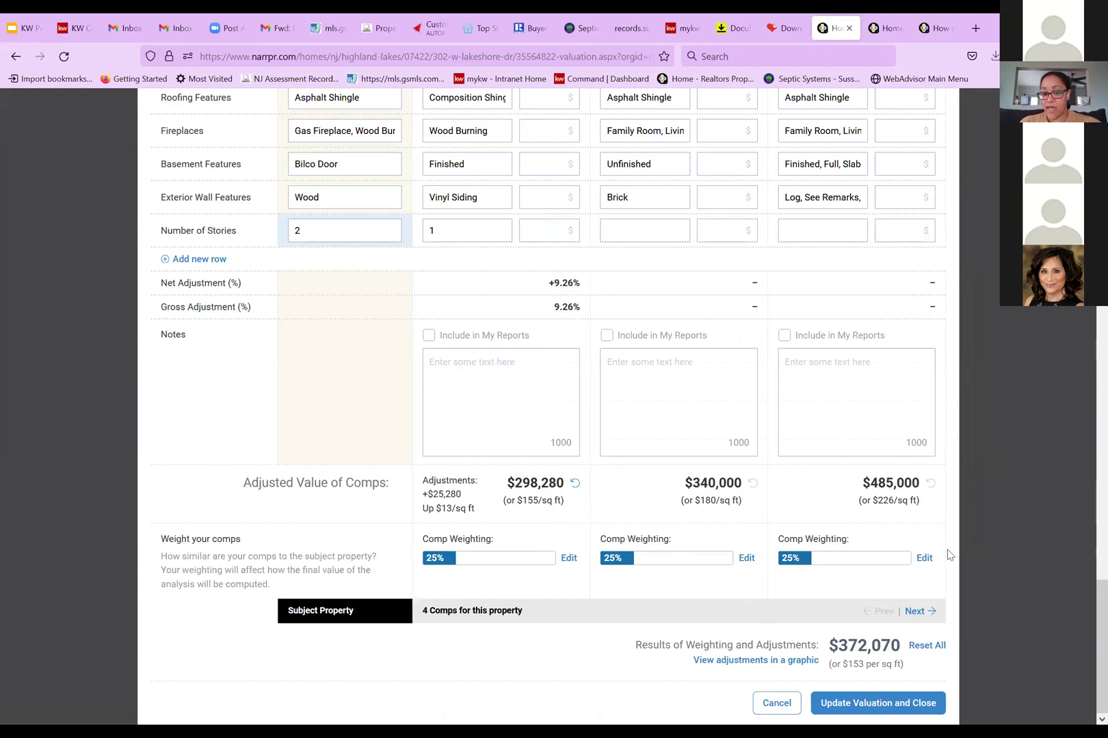
left_click(923, 559)
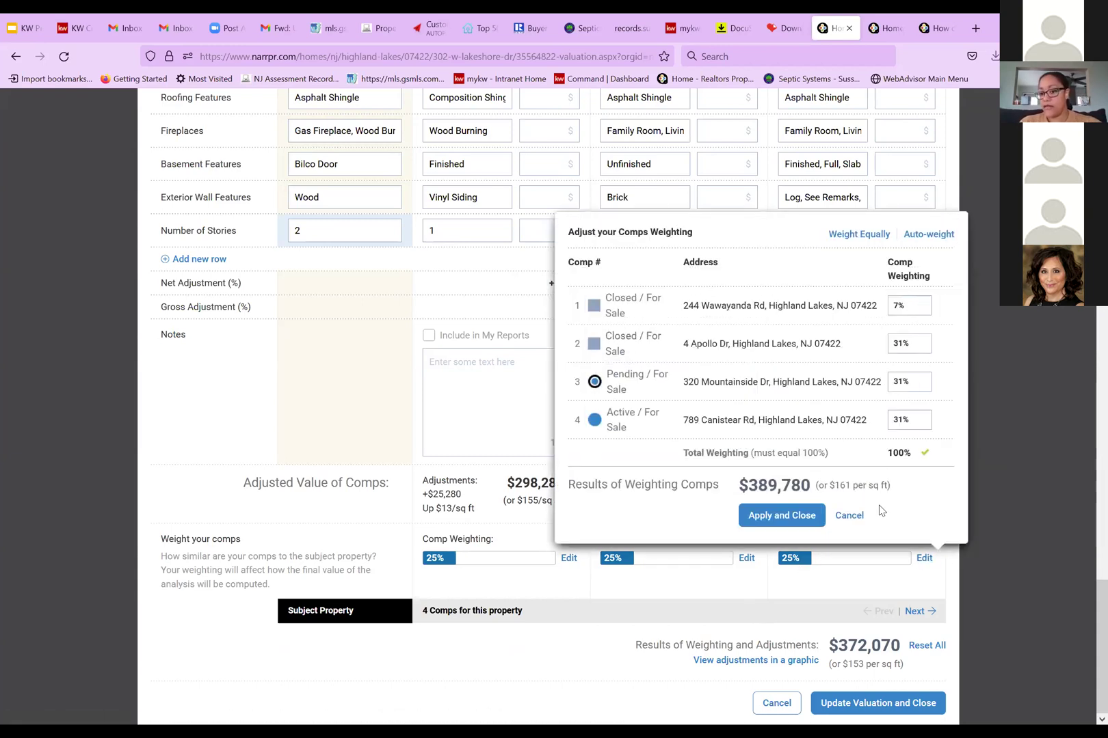
left_click(855, 518)
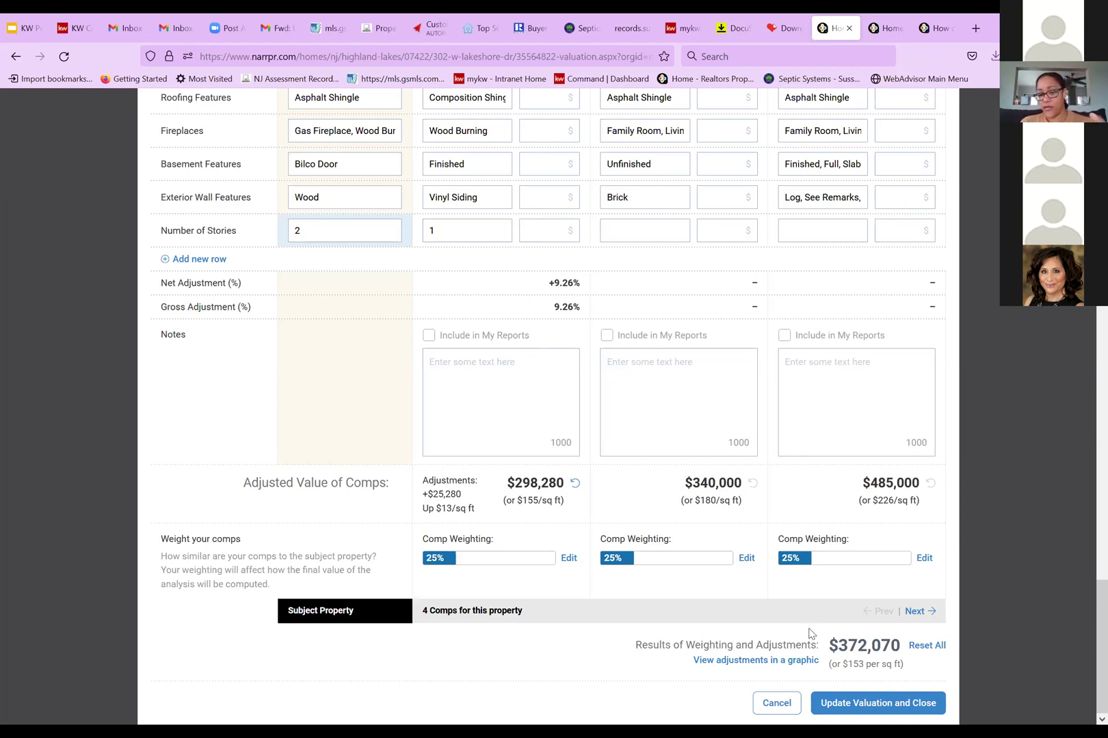
Save the comp adjustments, then cancel the estimate edit to keep the $372,070 result
left_click(859, 705)
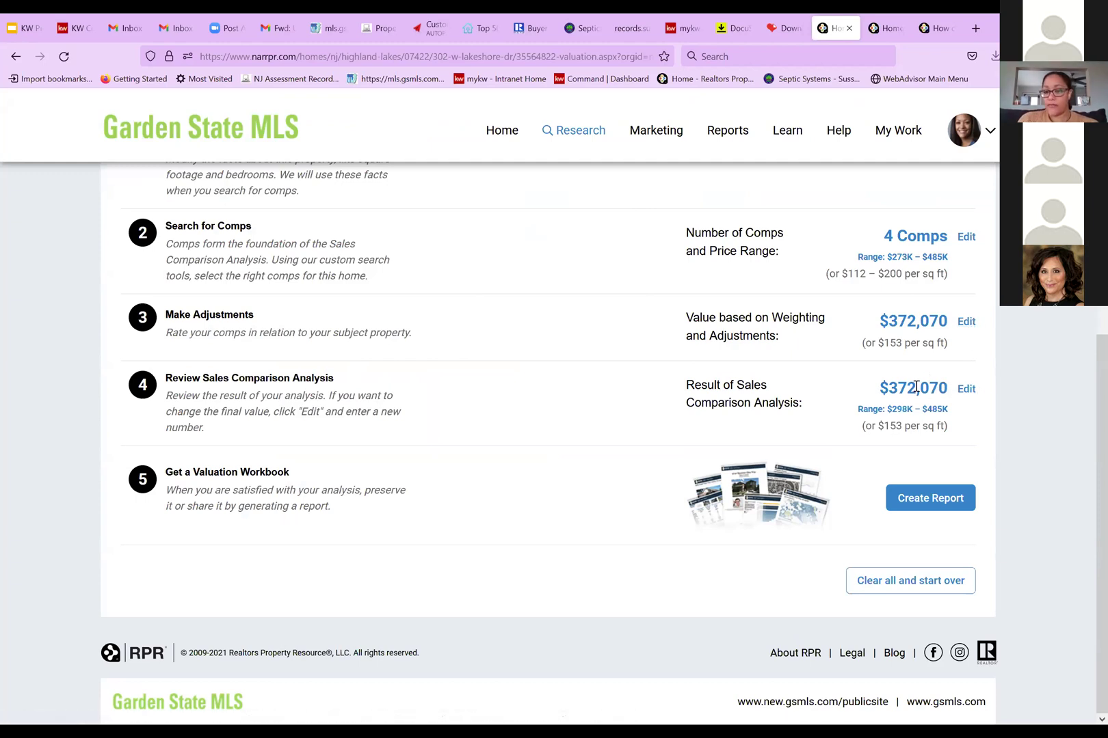
left_click(966, 391)
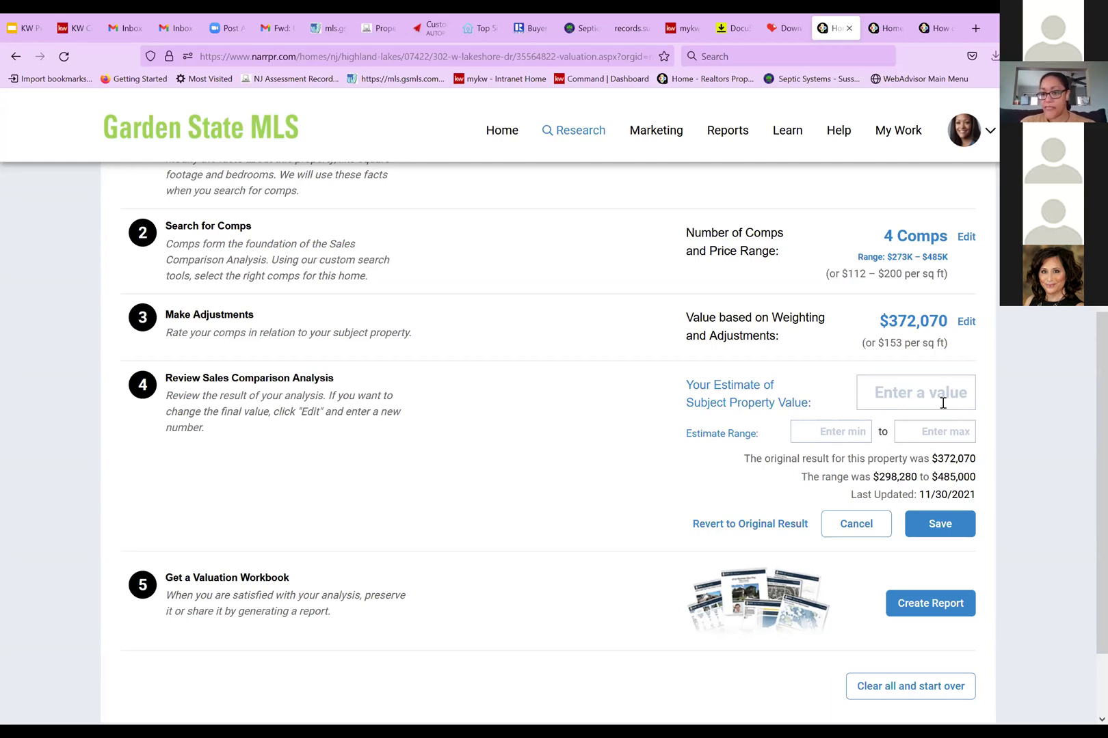
left_click(870, 523)
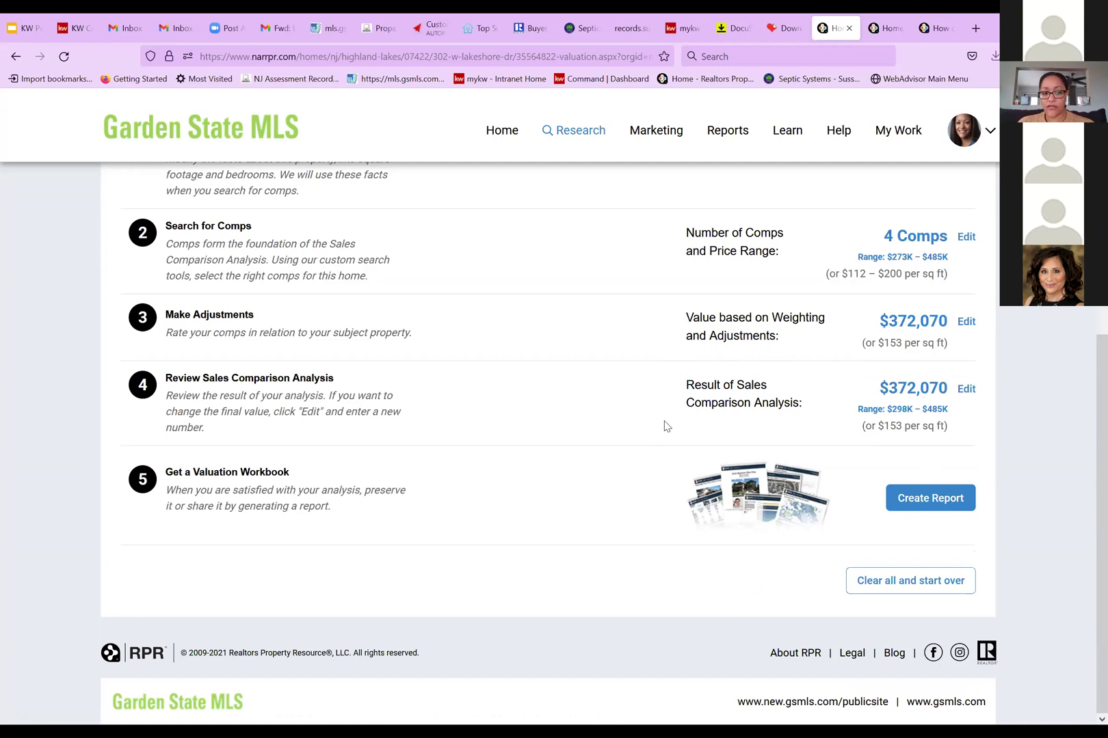
left_click(927, 501)
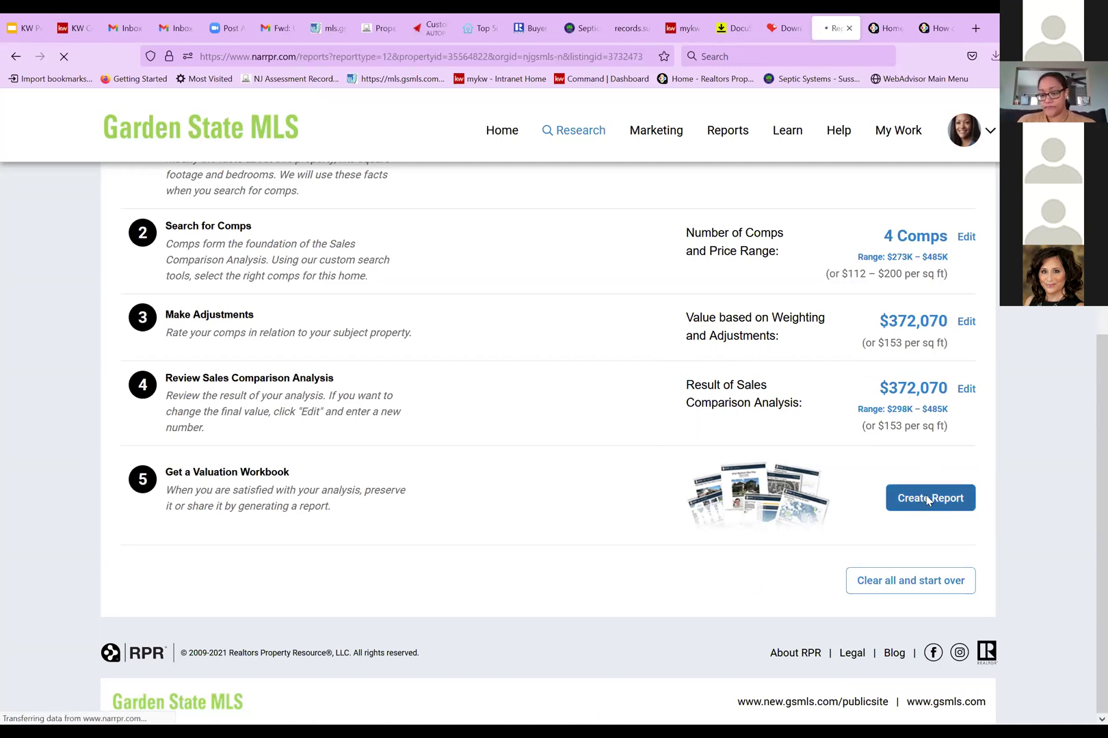
scroll(545, 372, "down", 5)
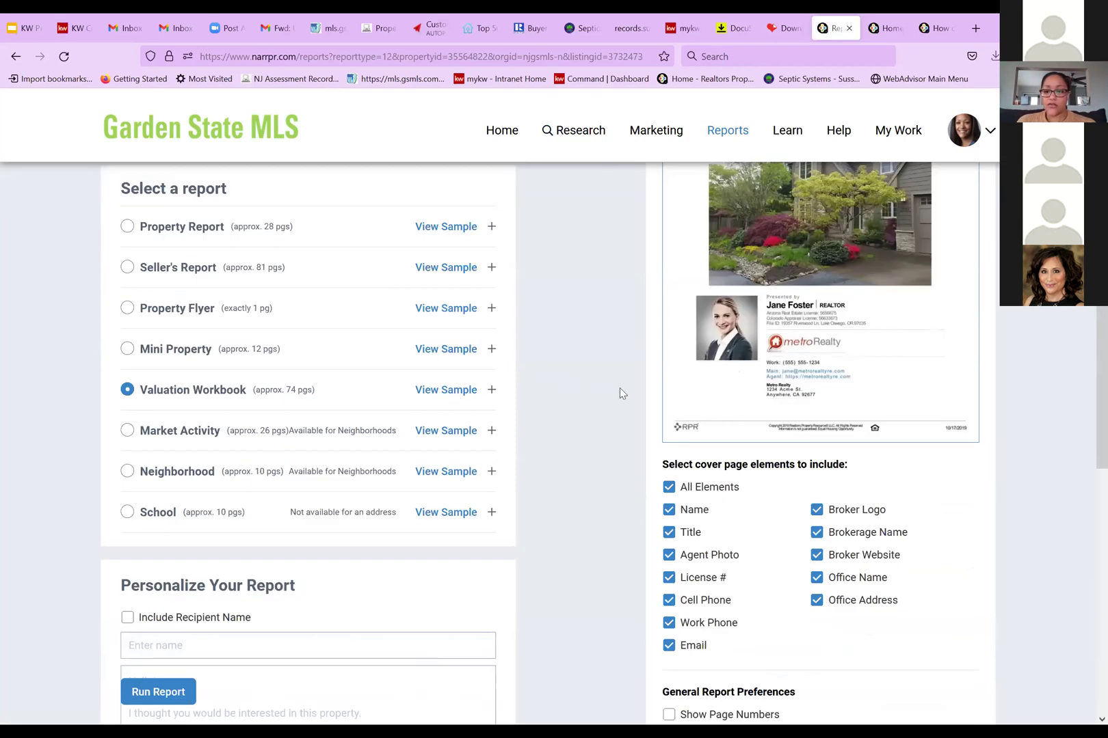
scroll(598, 393, "up", 2)
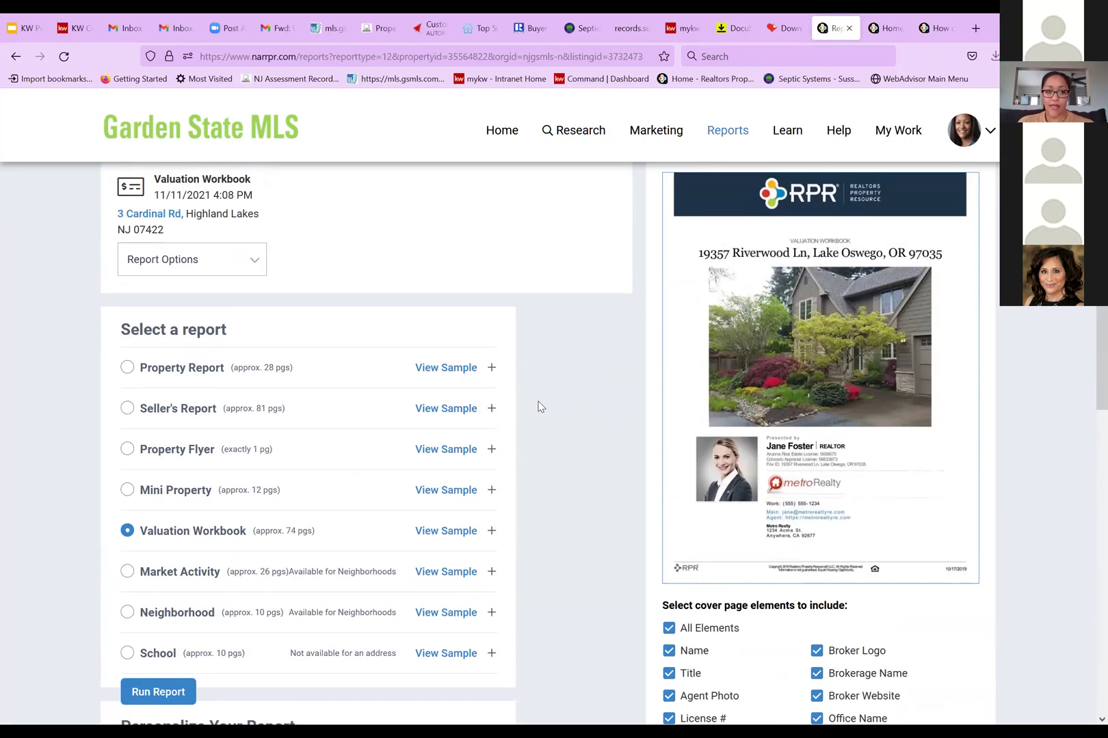
scroll(302, 408, "up", 2)
scroll(329, 294, "down", 1)
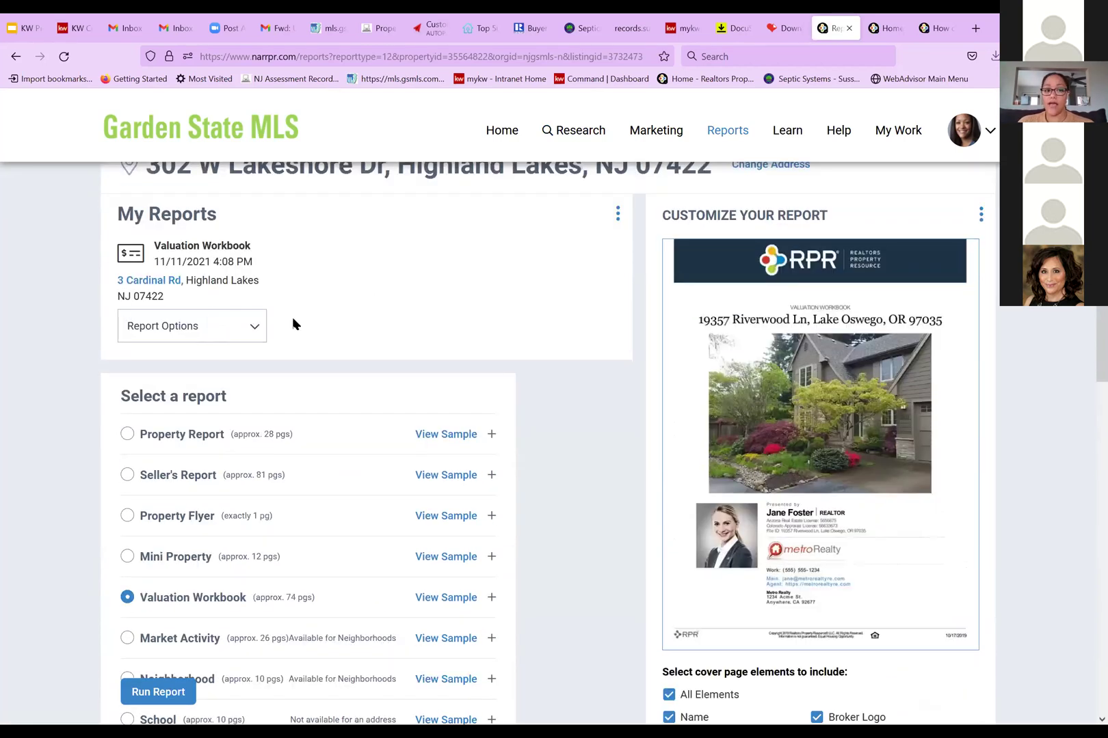
scroll(309, 325, "down", 3)
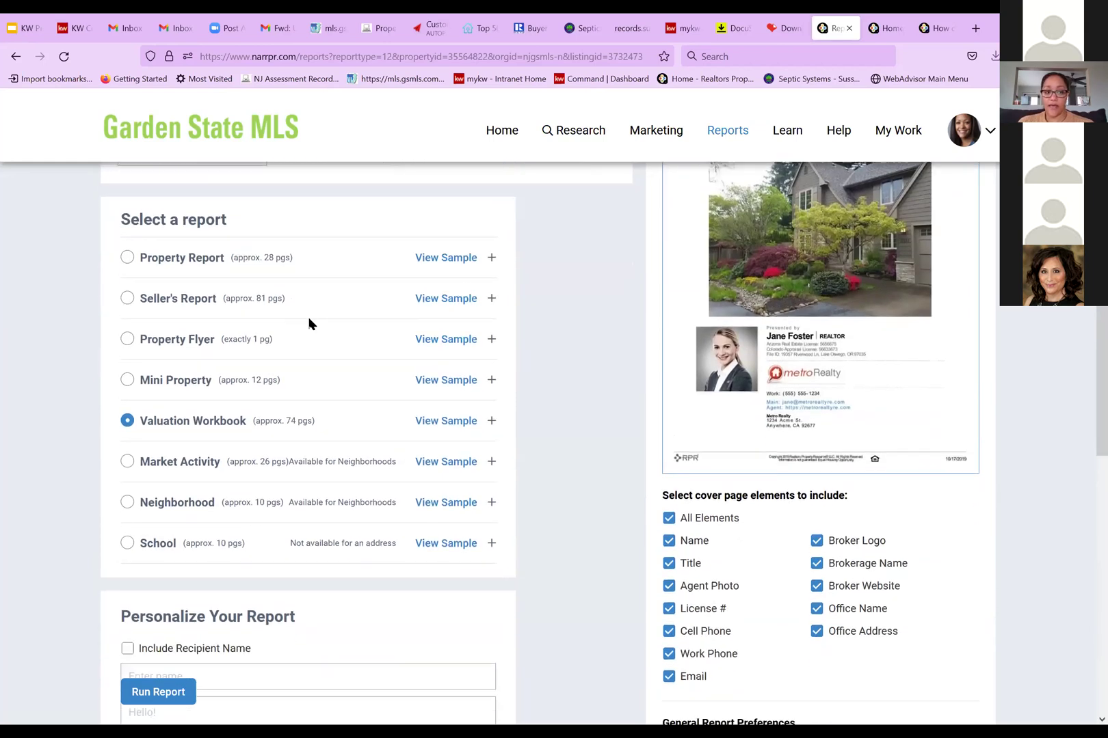
scroll(308, 324, "down", 1)
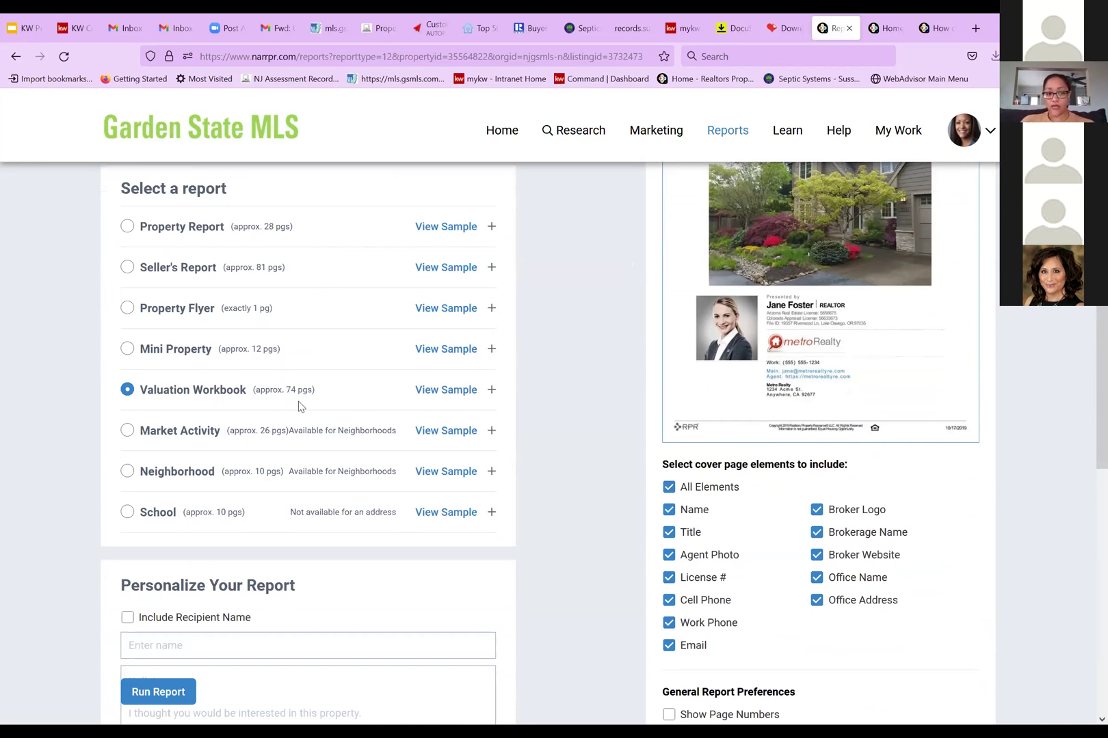
Choose the Seller's Report (approx. 81 pgs) and expand its list of report elements
left_click(491, 269)
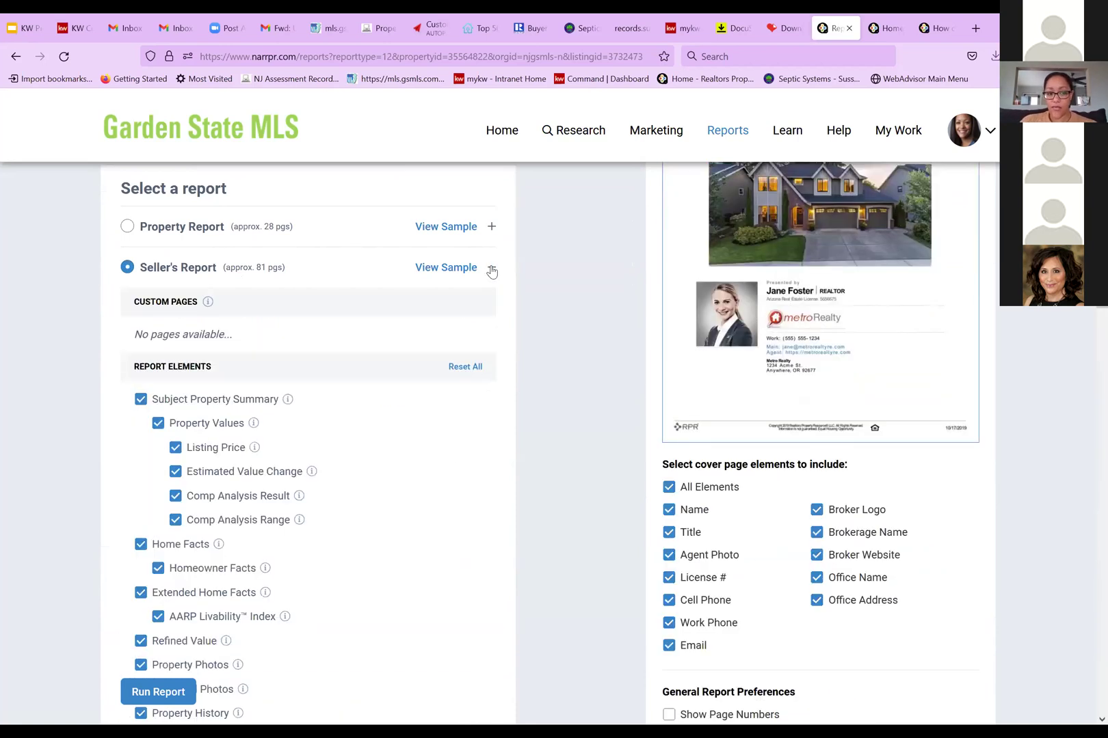
scroll(525, 296, "down", 2)
scroll(525, 300, "down", 2)
scroll(465, 319, "up", 2)
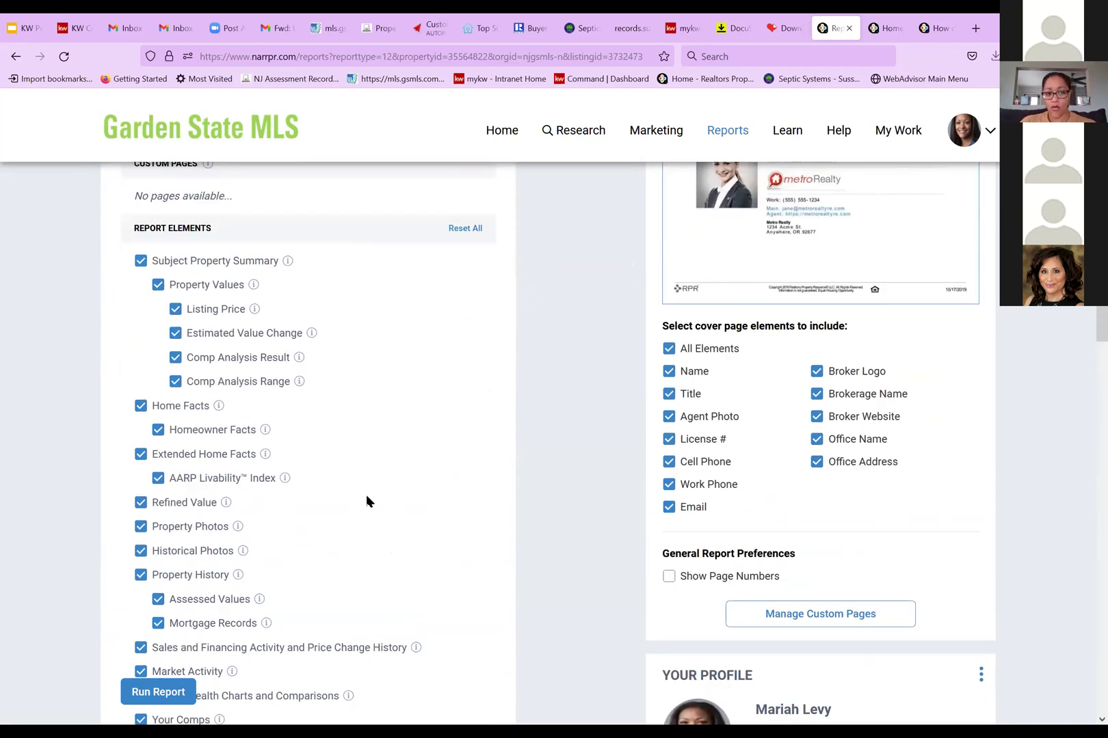
scroll(365, 502, "down", 6)
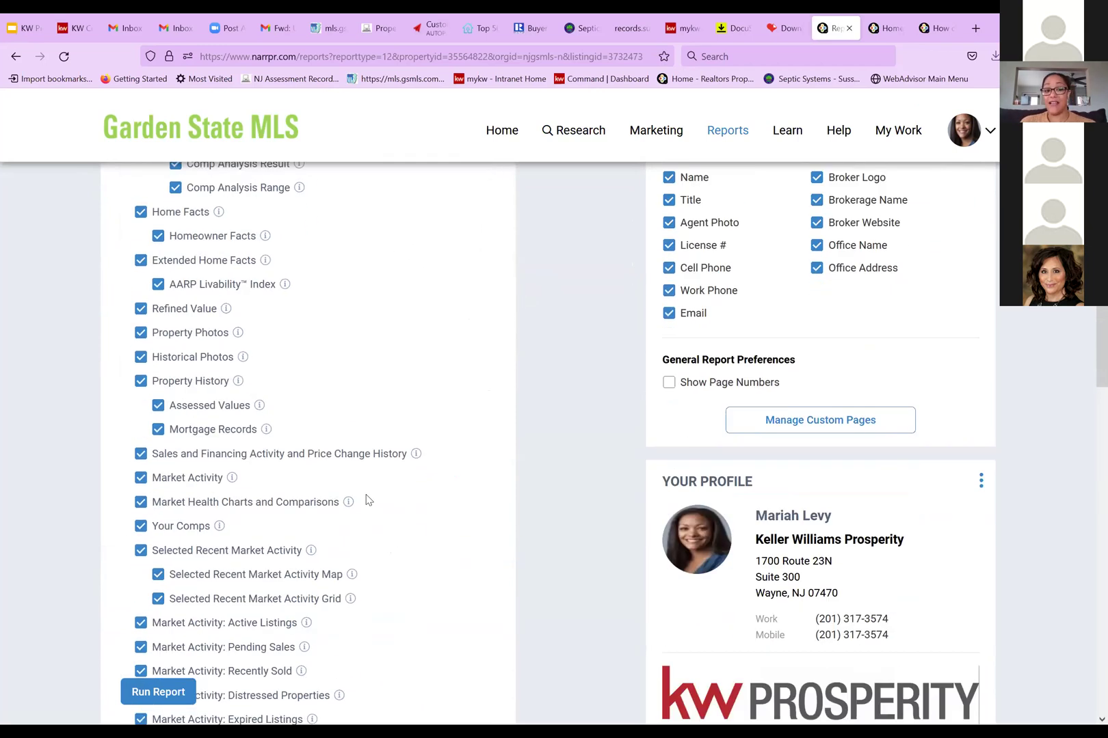
scroll(367, 501, "down", 2)
scroll(367, 500, "up", 4)
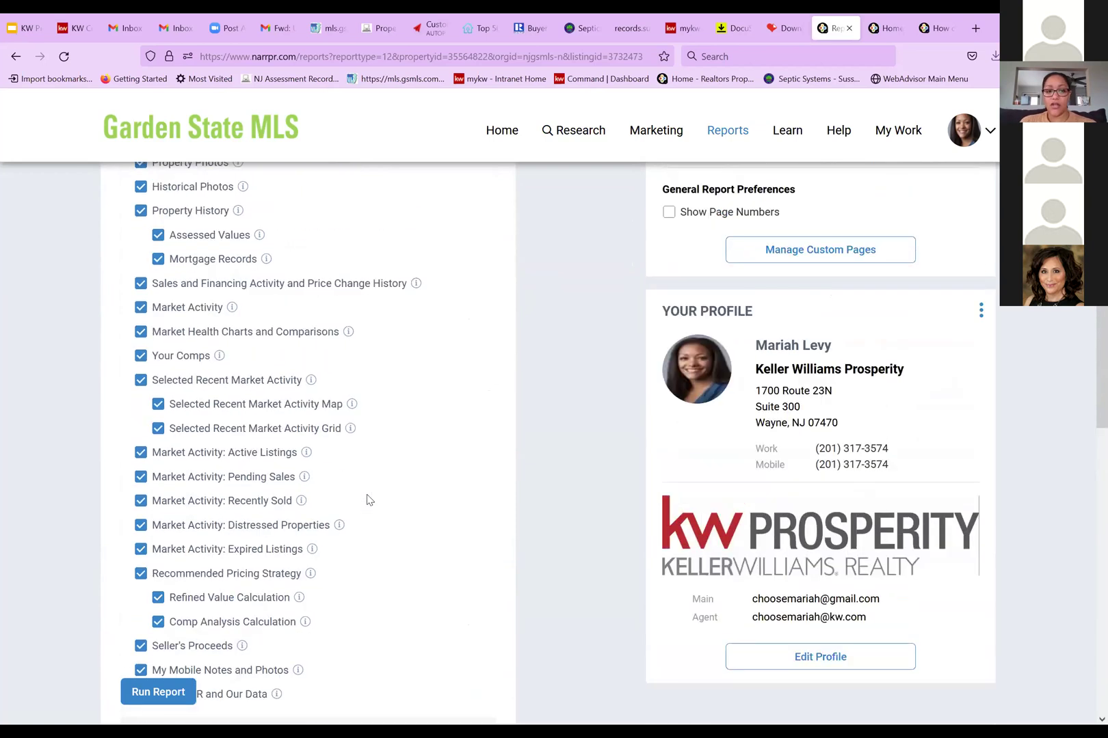
scroll(367, 500, "up", 4)
mouse_move(287, 261)
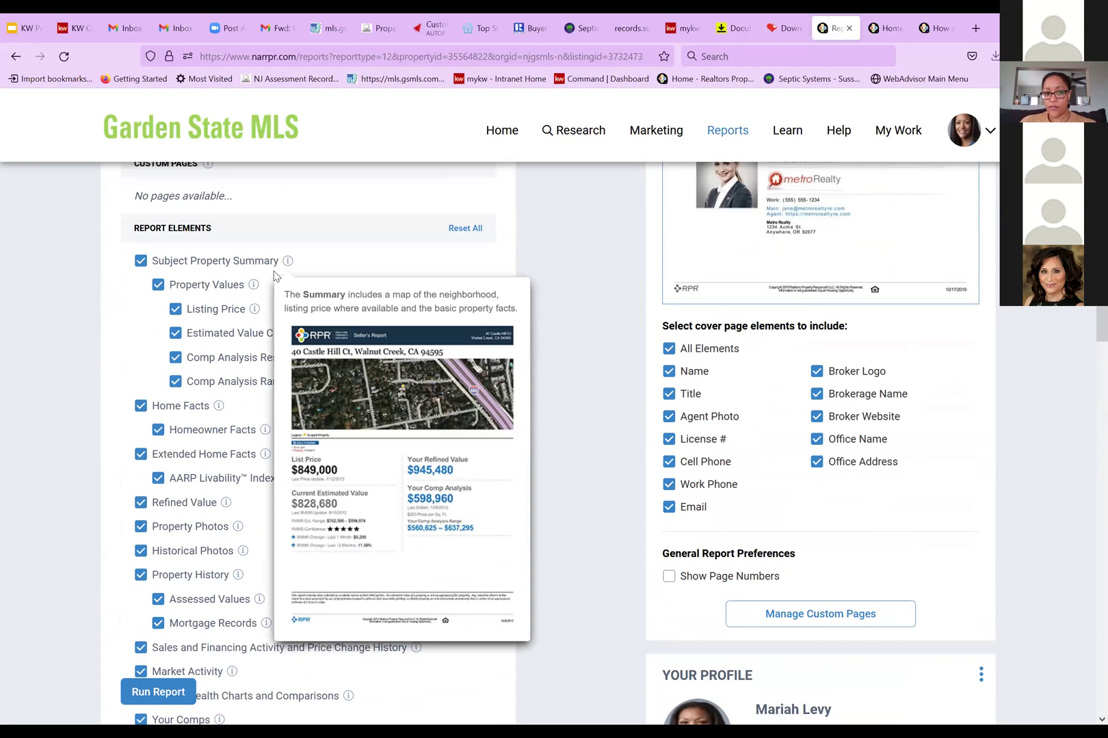
mouse_move(253, 286)
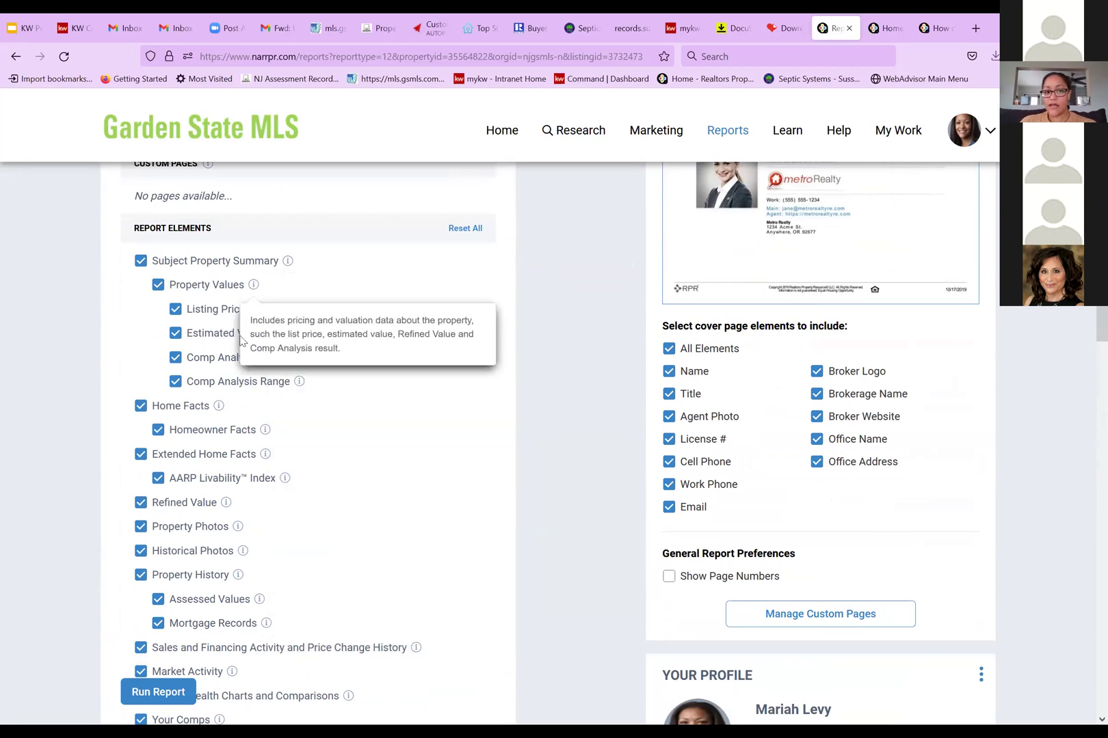
mouse_move(254, 309)
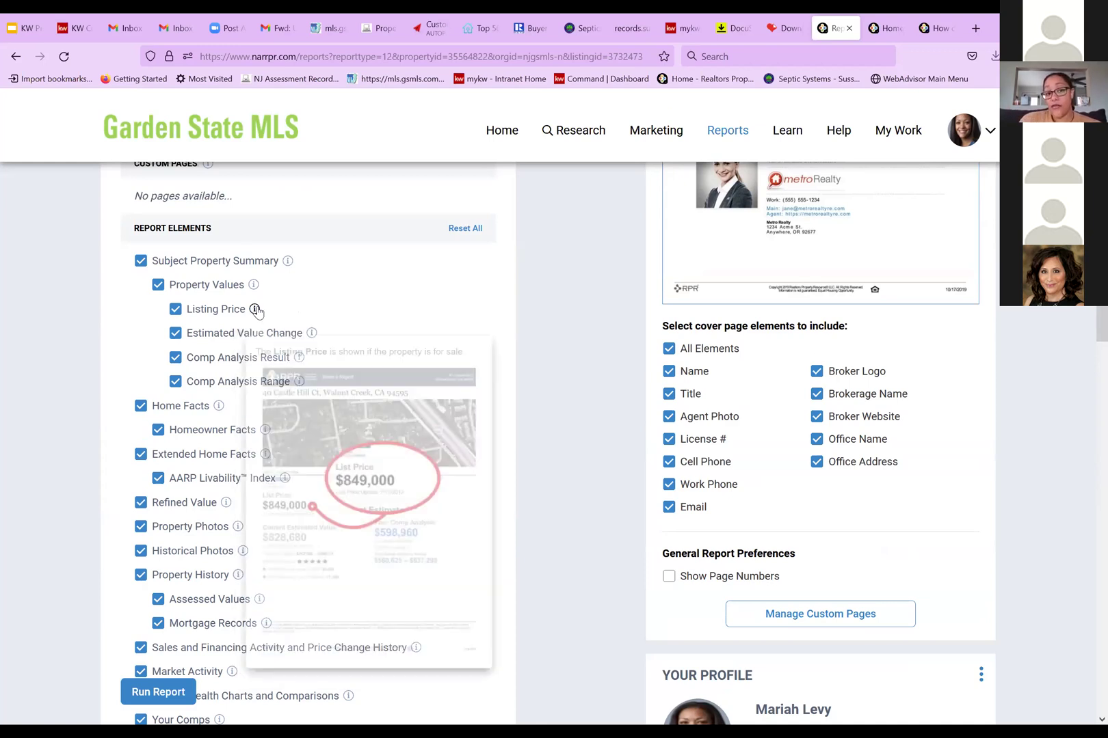
Preview the remaining Seller's Report element and cover page sections through their info icons
scroll(349, 335, "up", 3)
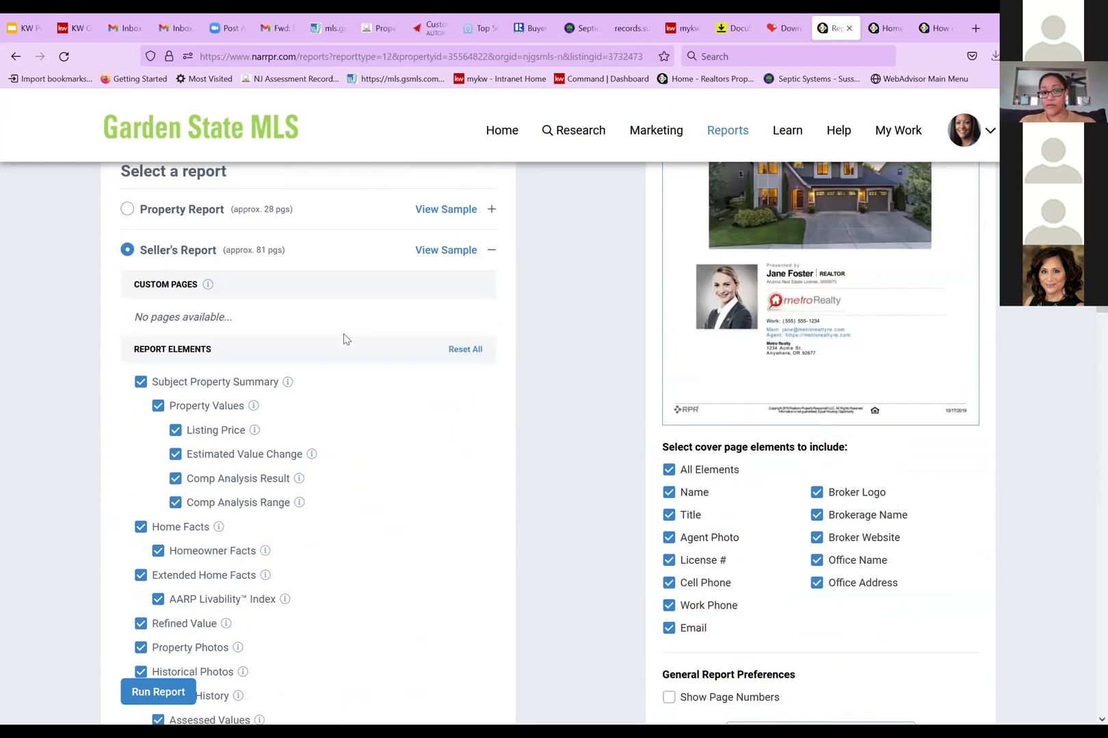
scroll(335, 412, "down", 3)
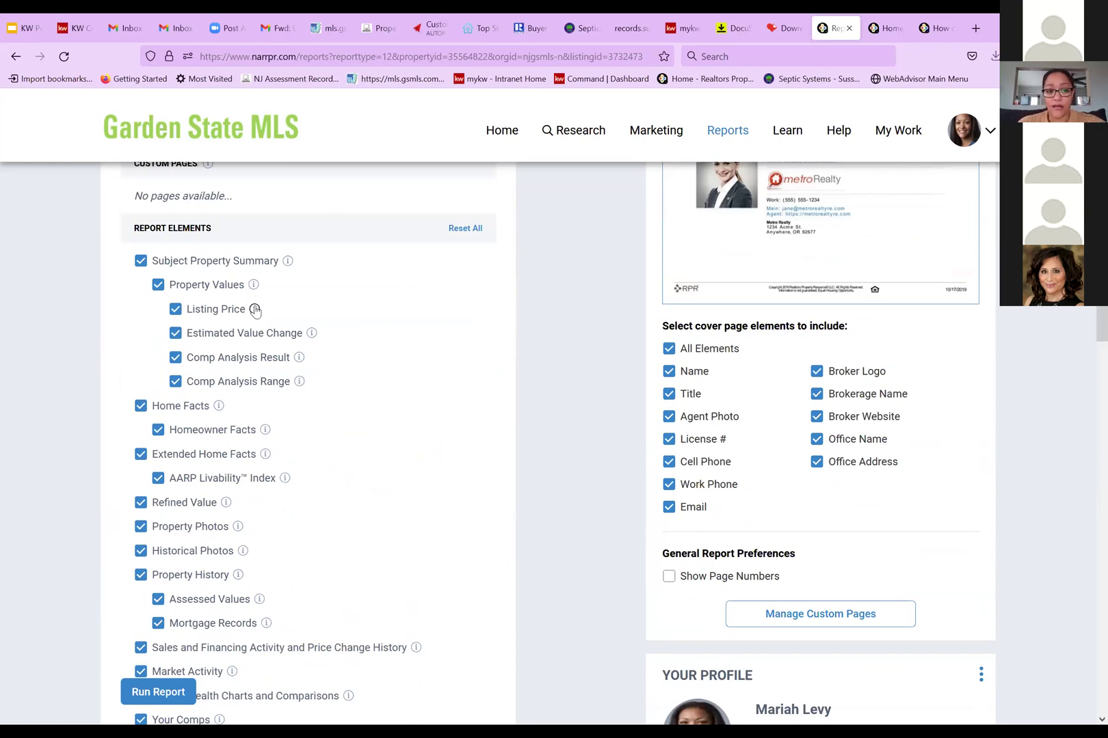
mouse_move(255, 310)
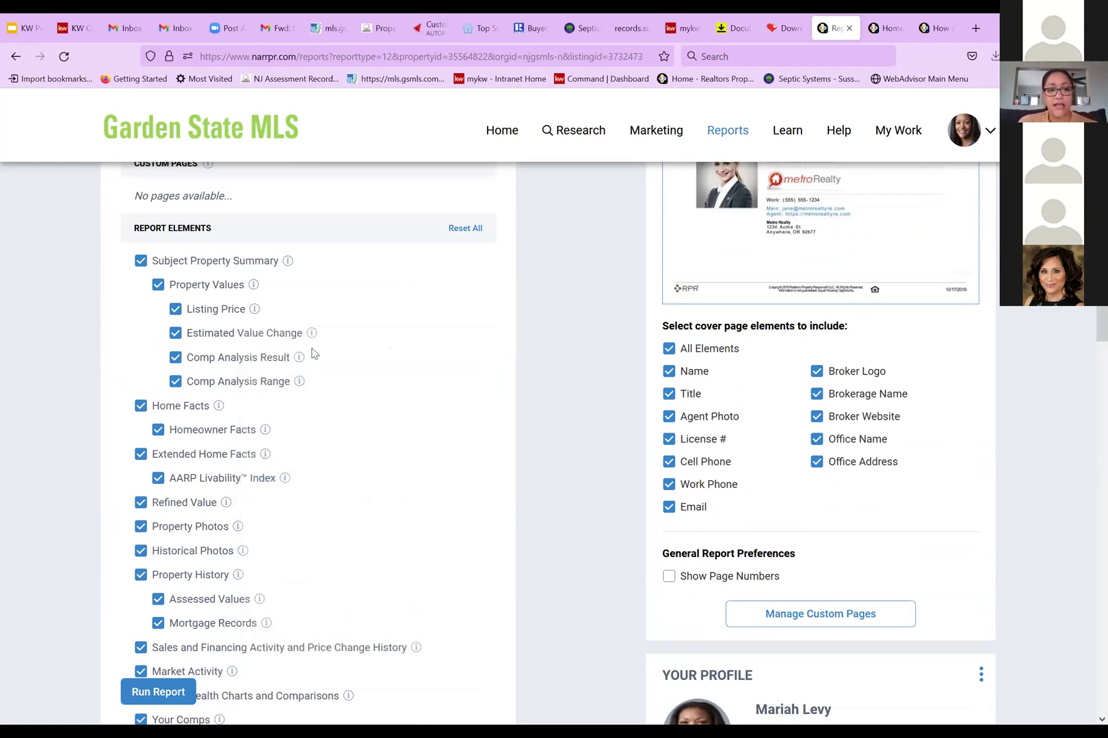
mouse_move(309, 338)
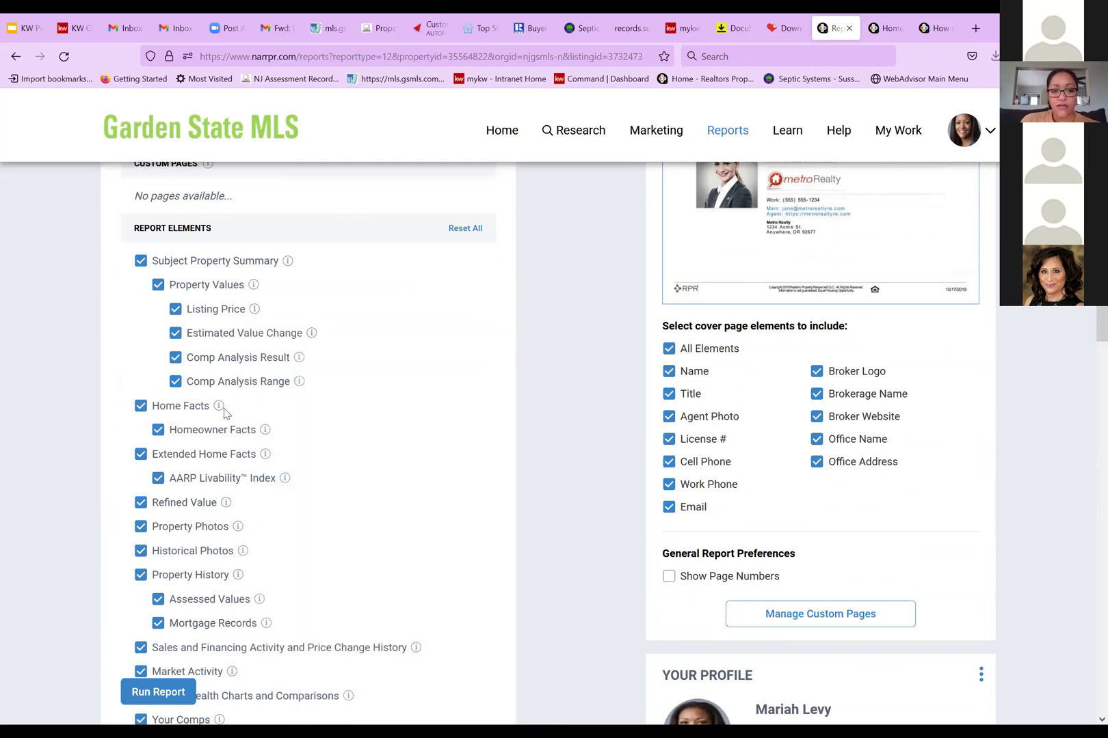
mouse_move(219, 410)
scroll(219, 410, "down", 3)
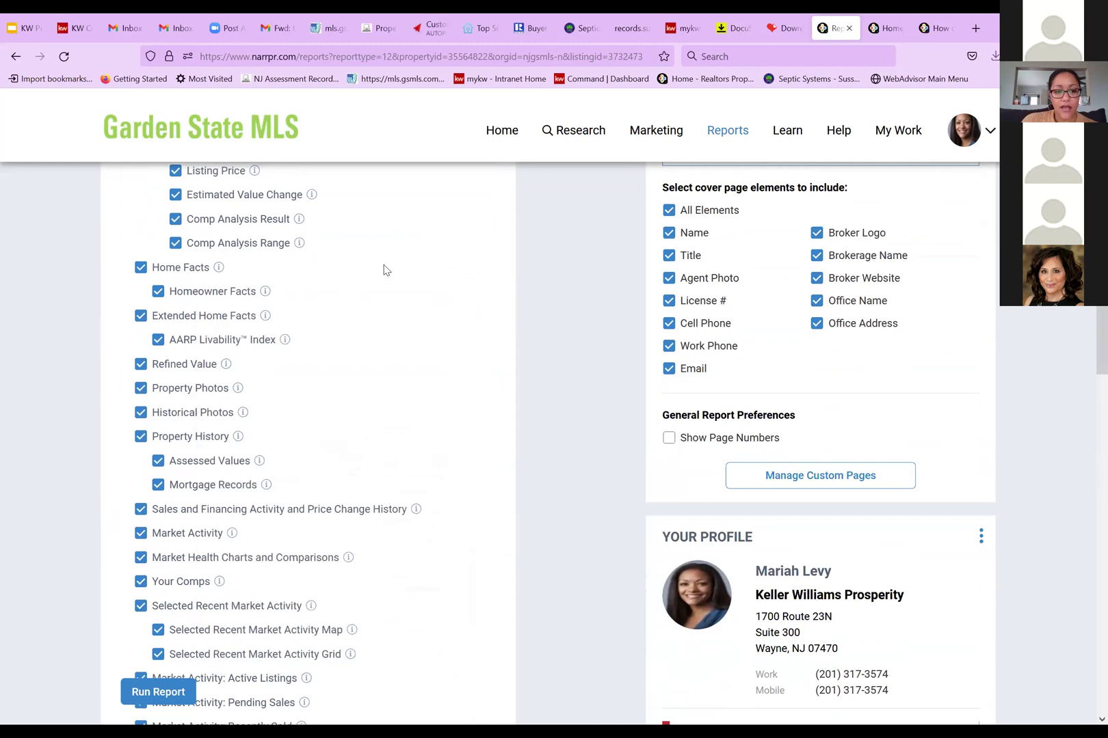
mouse_move(226, 366)
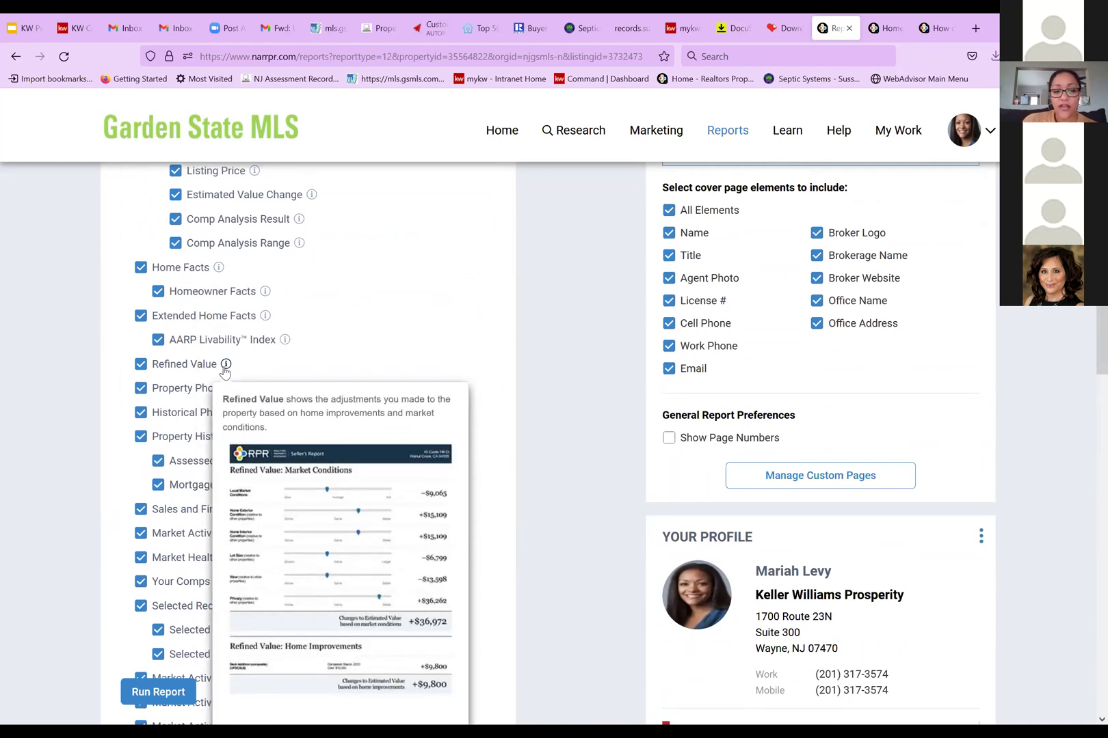
scroll(226, 371, "down", 1)
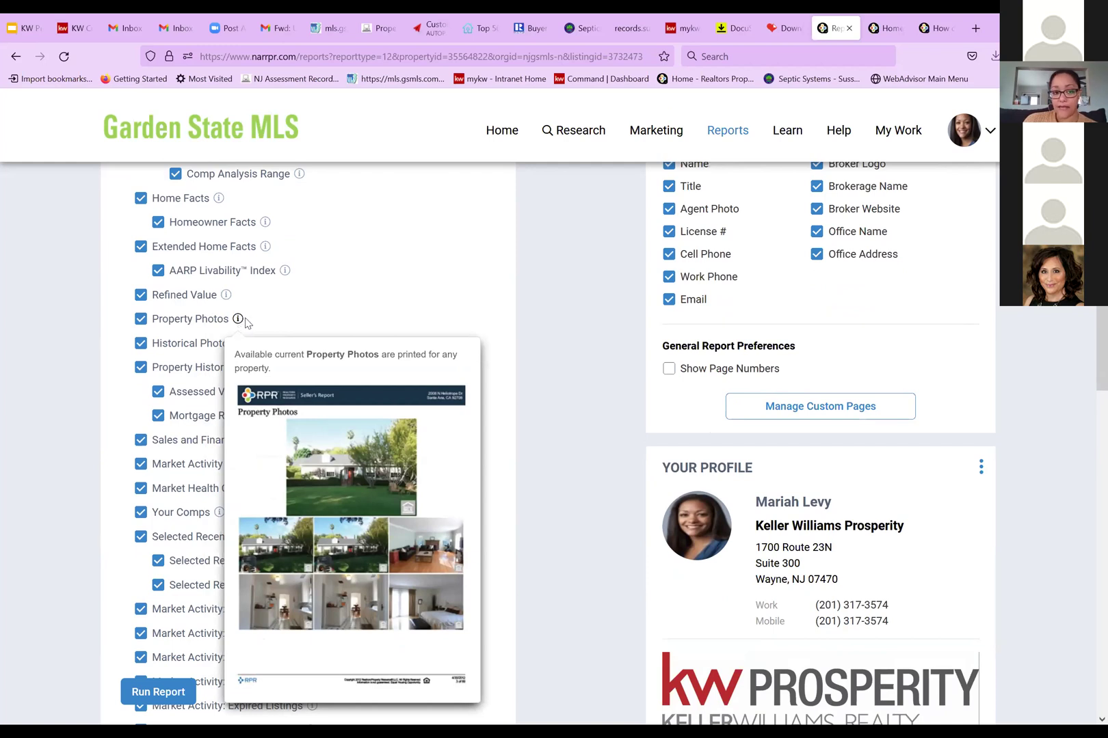
mouse_move(244, 345)
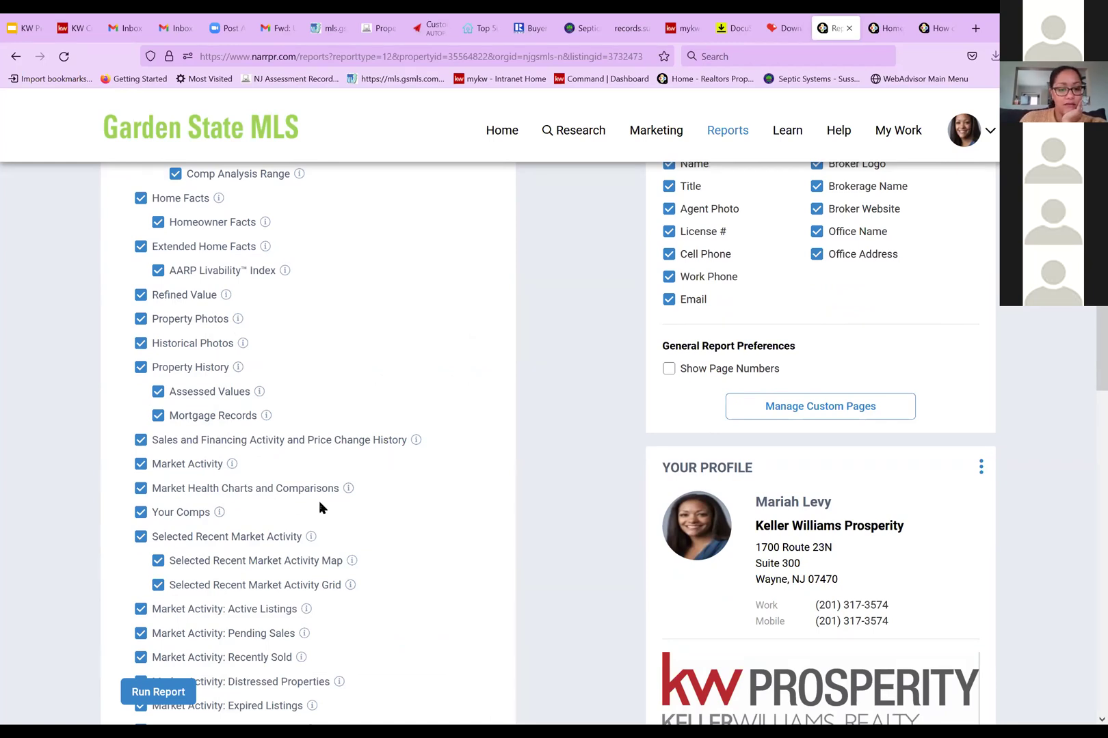
scroll(318, 501, "down", 1)
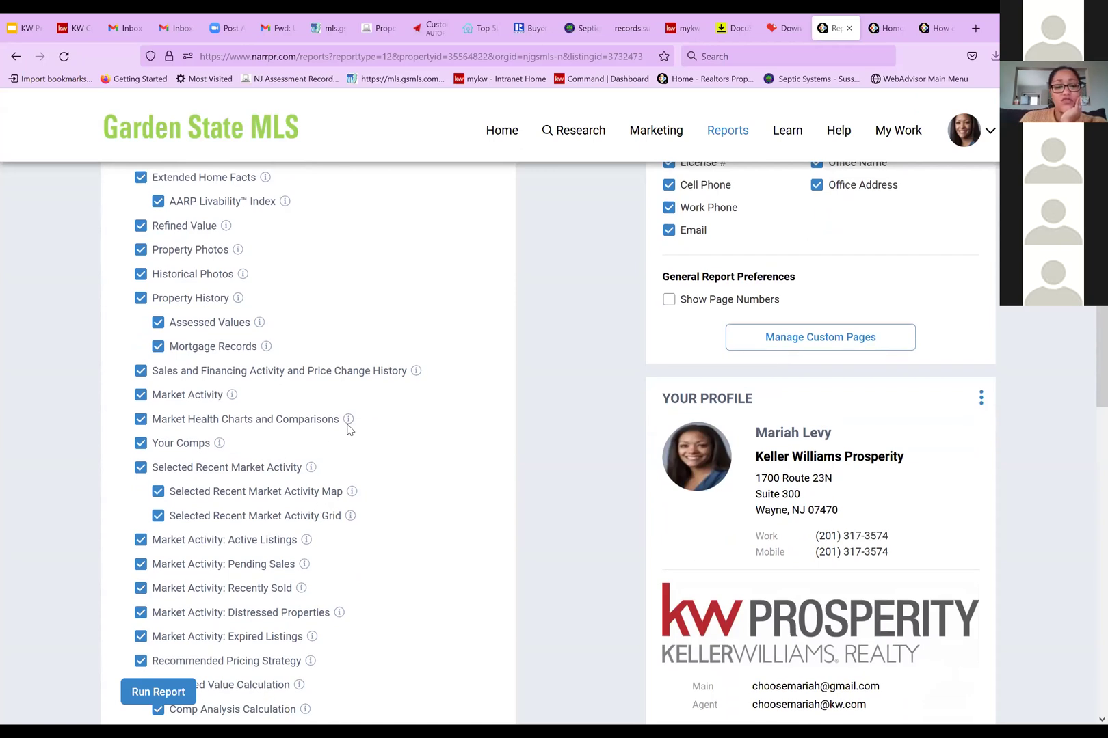
mouse_move(349, 426)
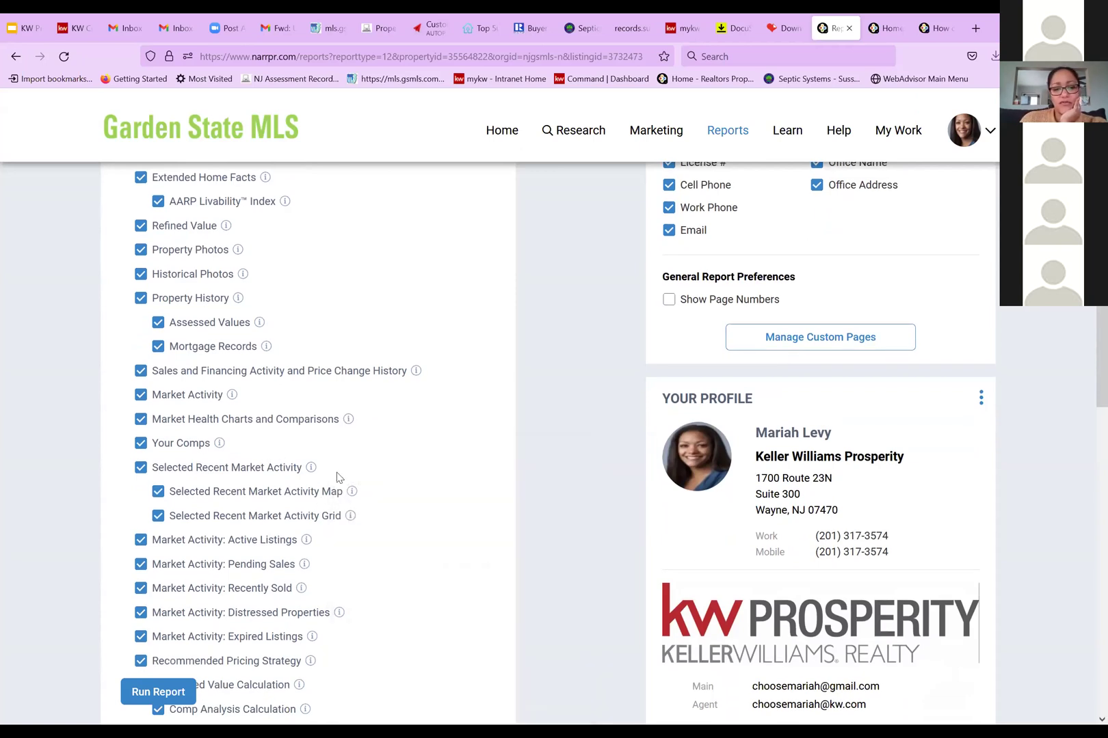
mouse_move(311, 469)
scroll(314, 472, "up", 10)
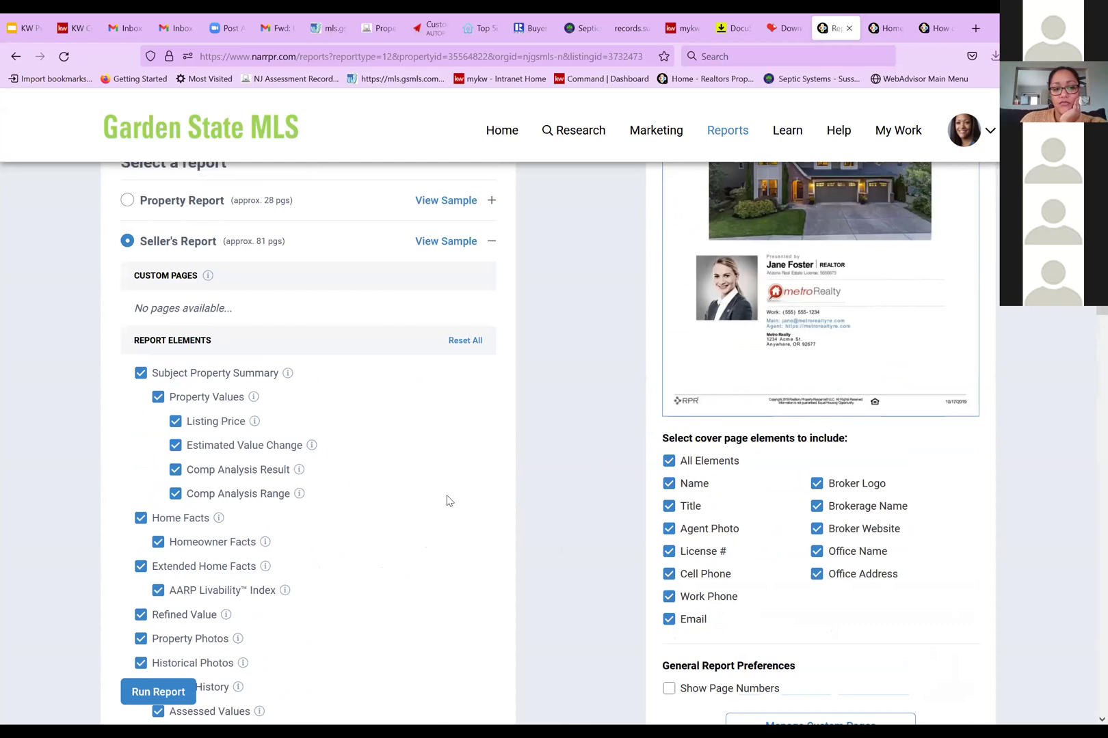
scroll(482, 342, "down", 3)
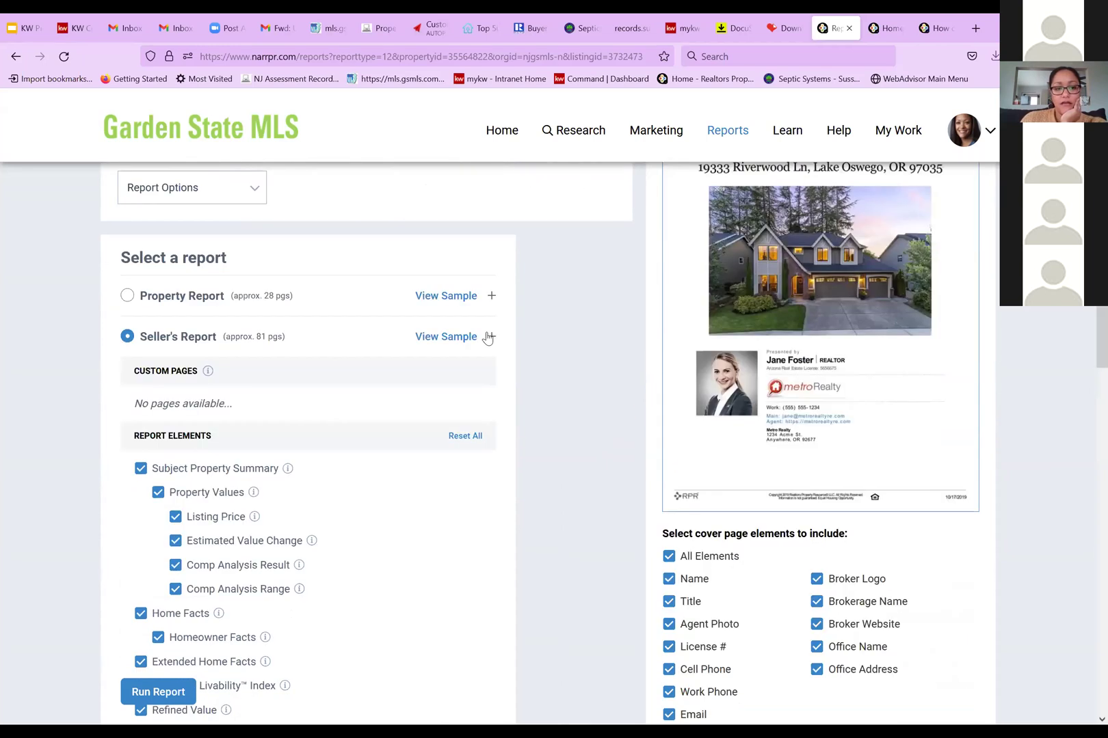
left_click(491, 336)
left_click(128, 458)
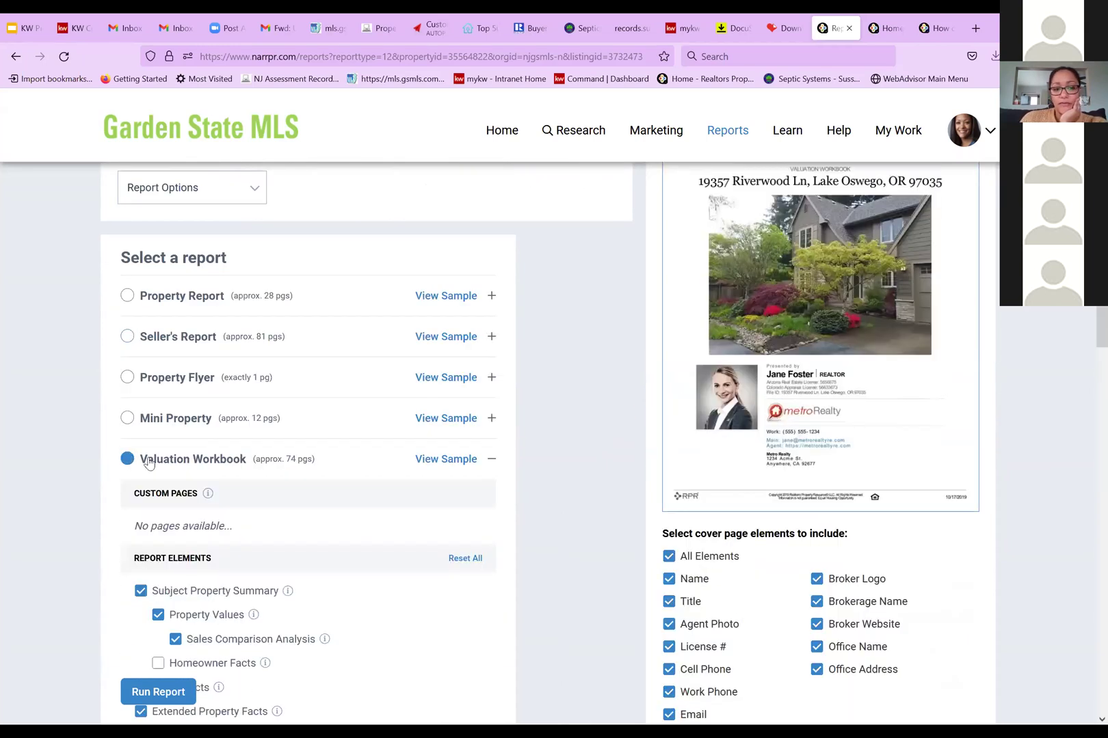
scroll(277, 509, "down", 3)
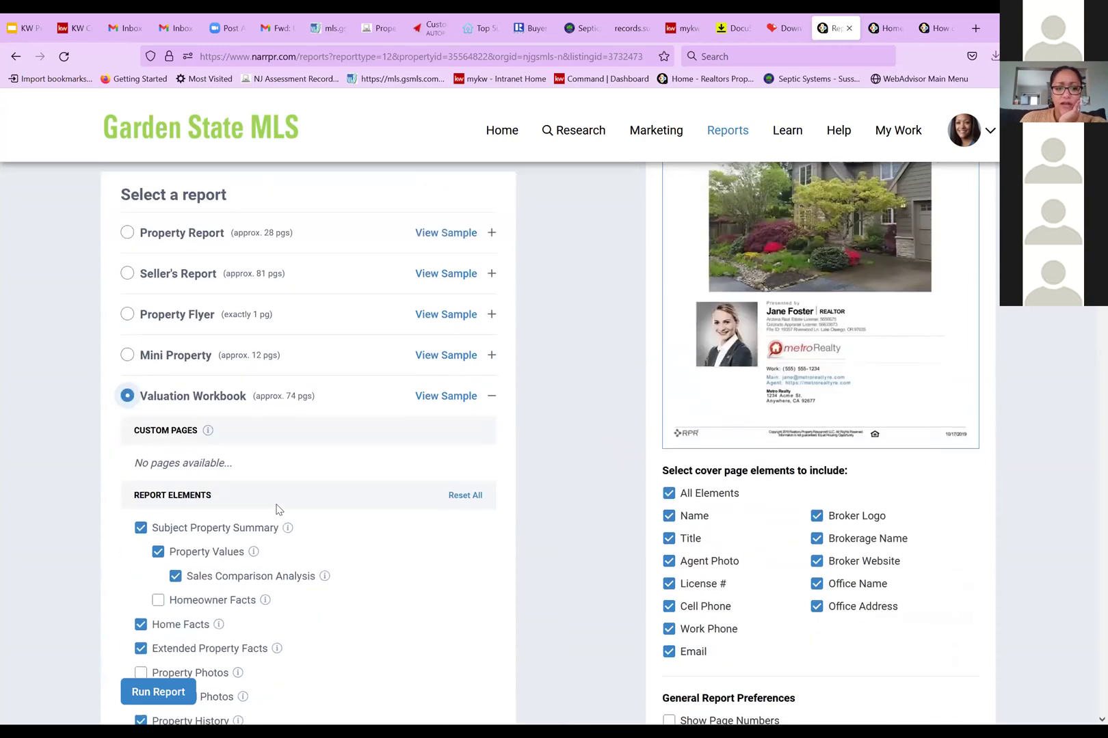
scroll(301, 520, "down", 2)
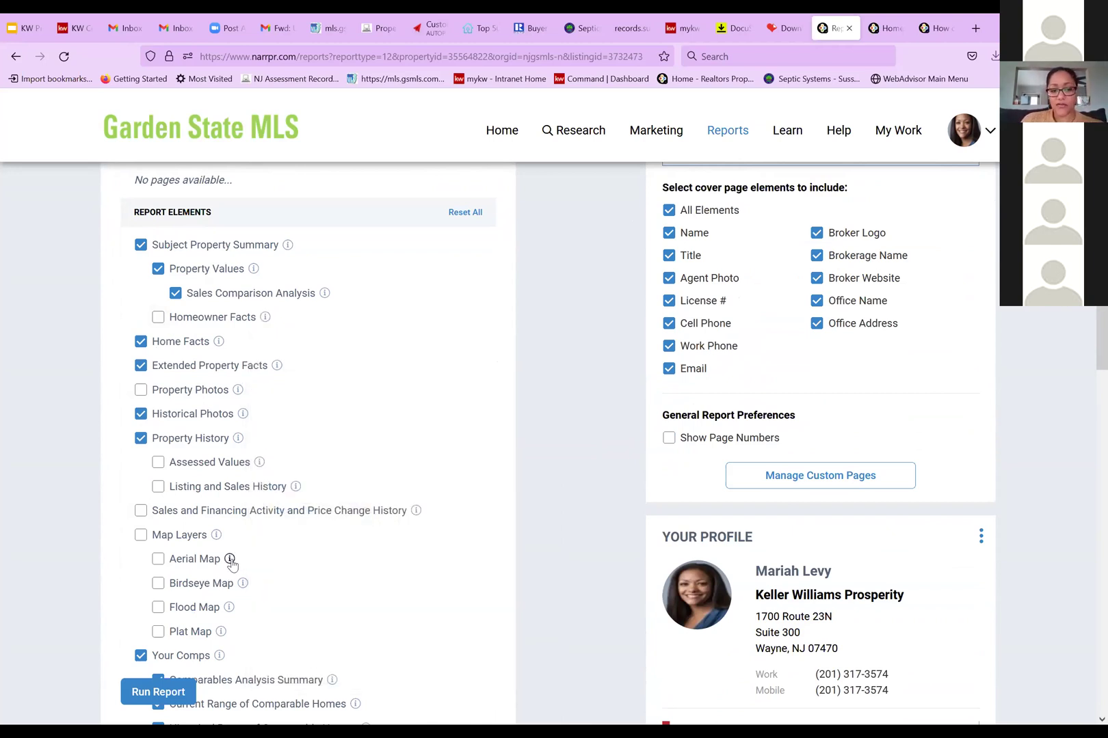
mouse_move(230, 563)
scroll(230, 563, "down", 1)
scroll(231, 479, "down", 2)
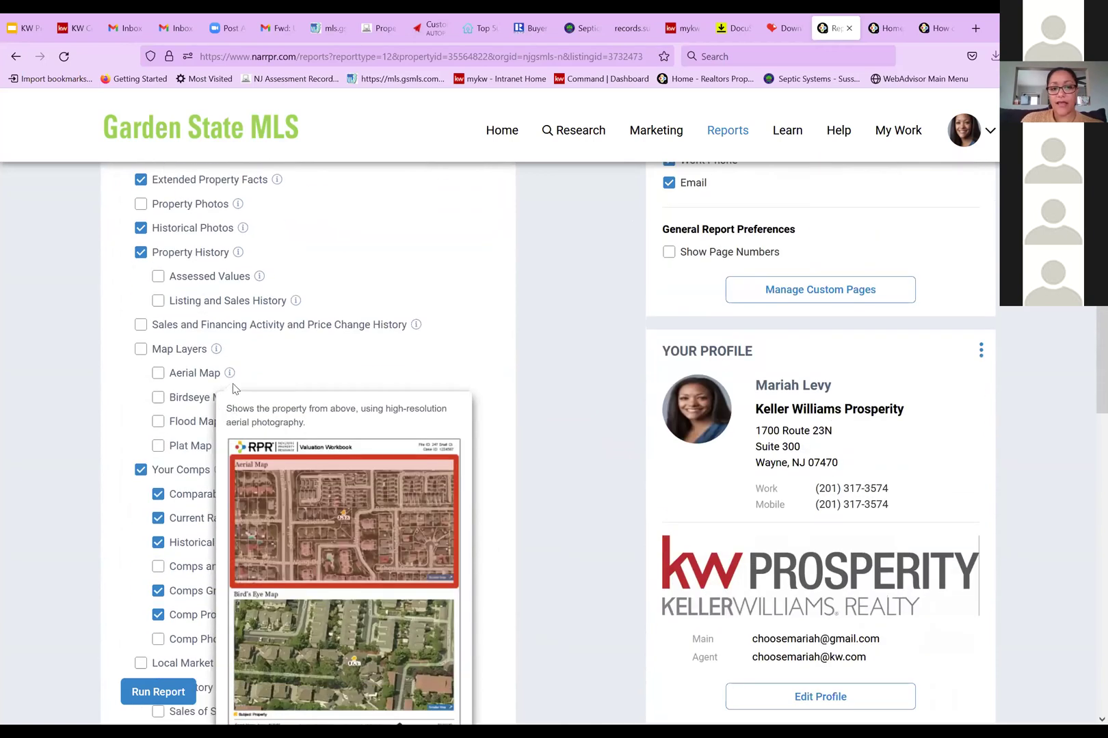
scroll(234, 388, "down", 1)
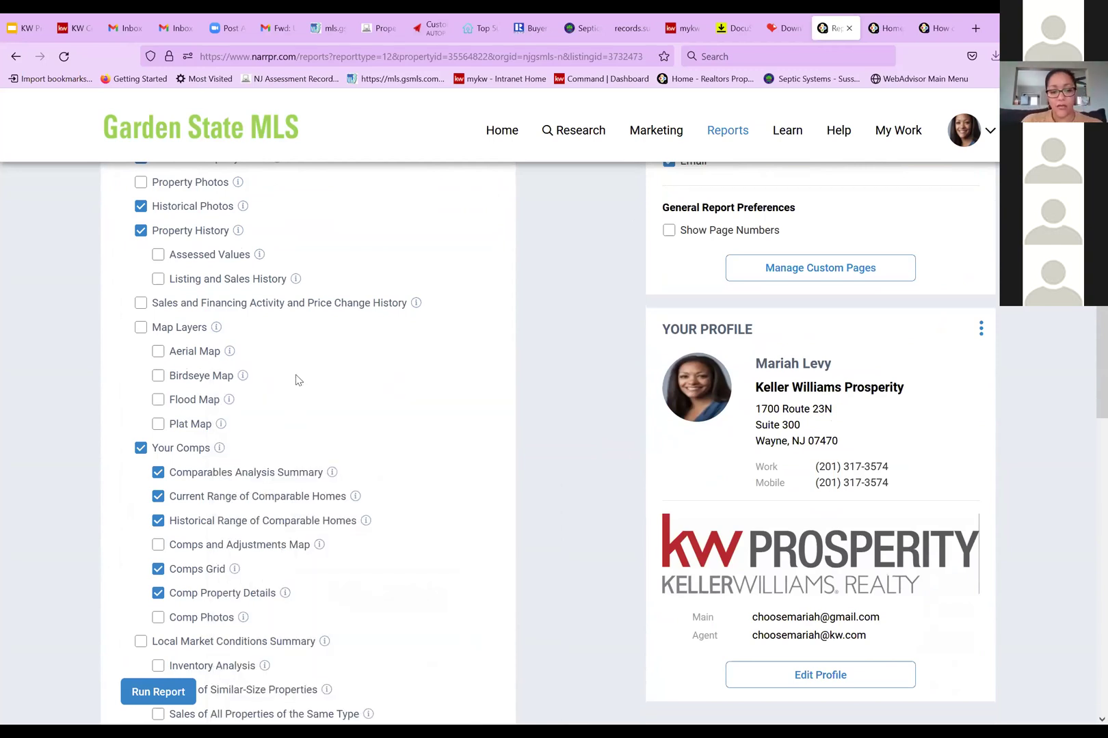
scroll(296, 382, "down", 7)
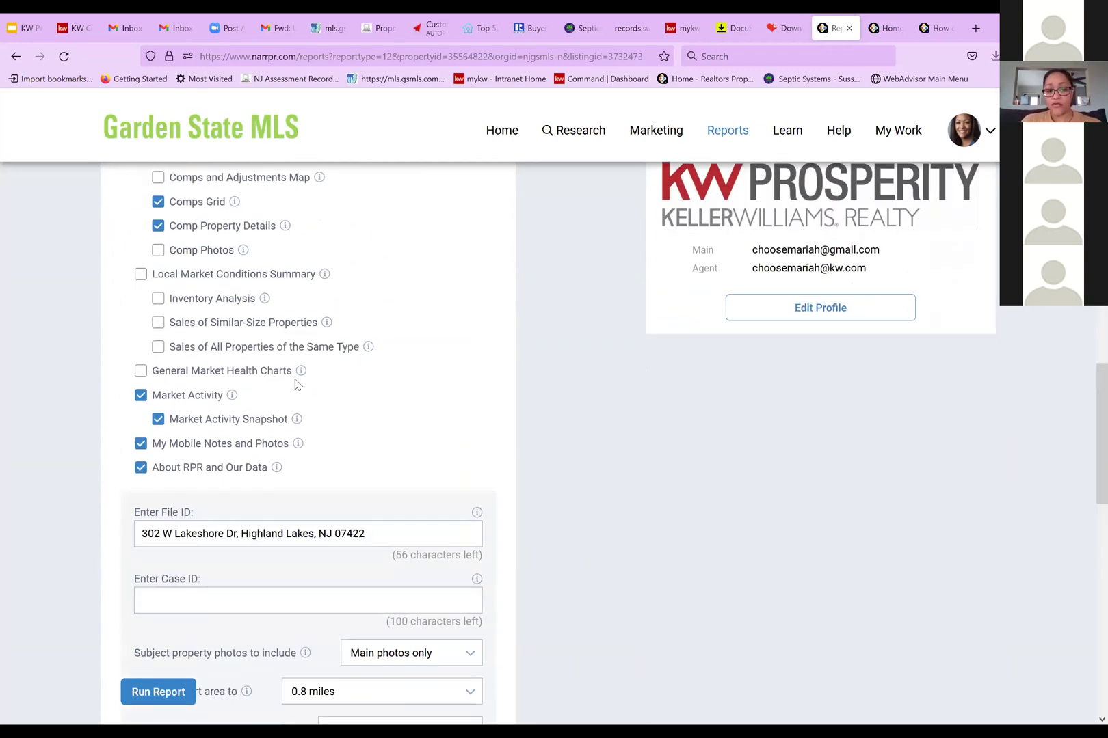
scroll(349, 453, "down", 3)
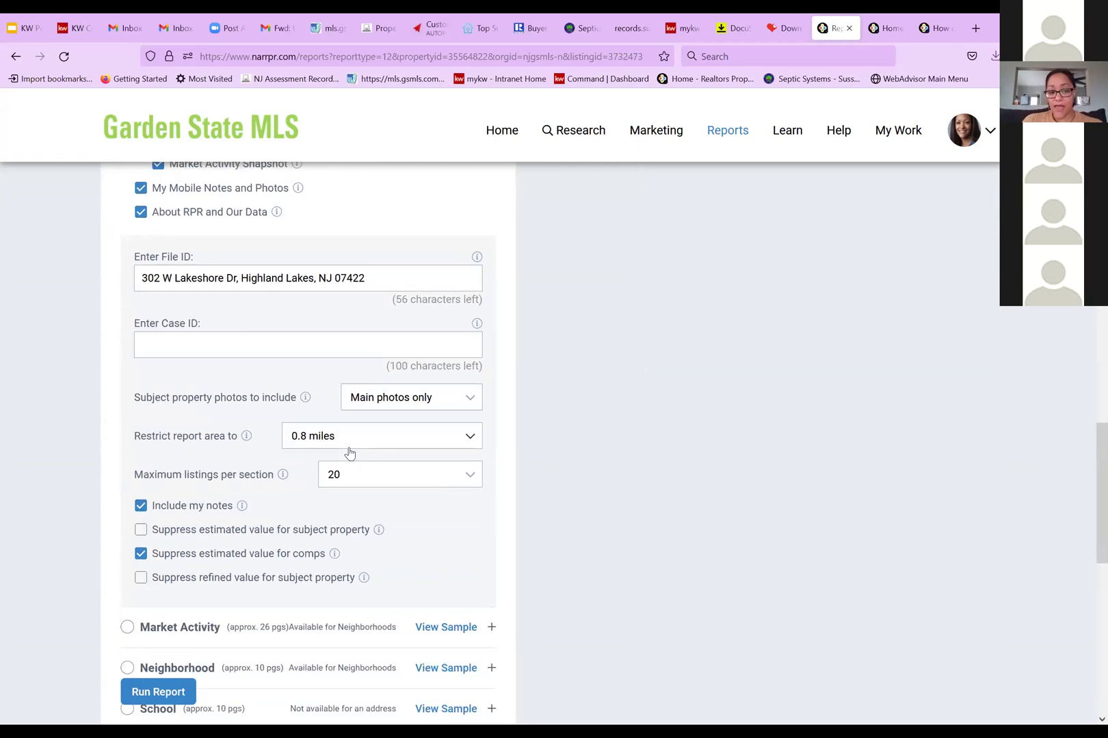
scroll(348, 452, "down", 1)
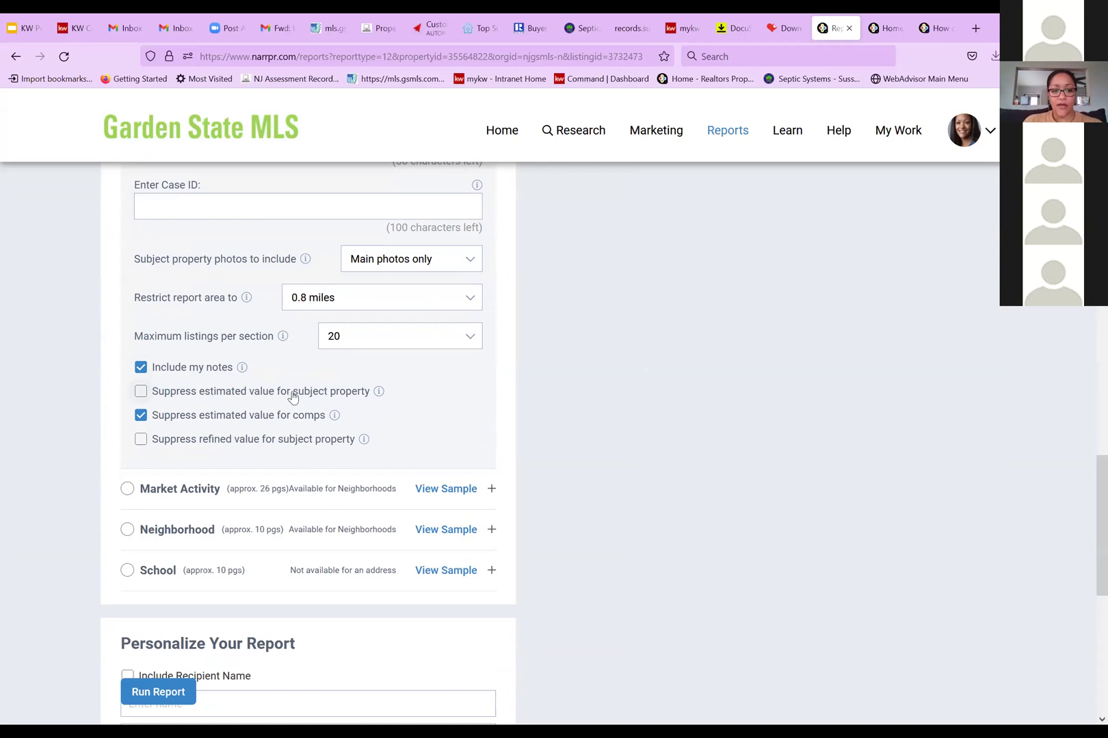
scroll(252, 406, "down", 1)
scroll(252, 406, "down", 1)
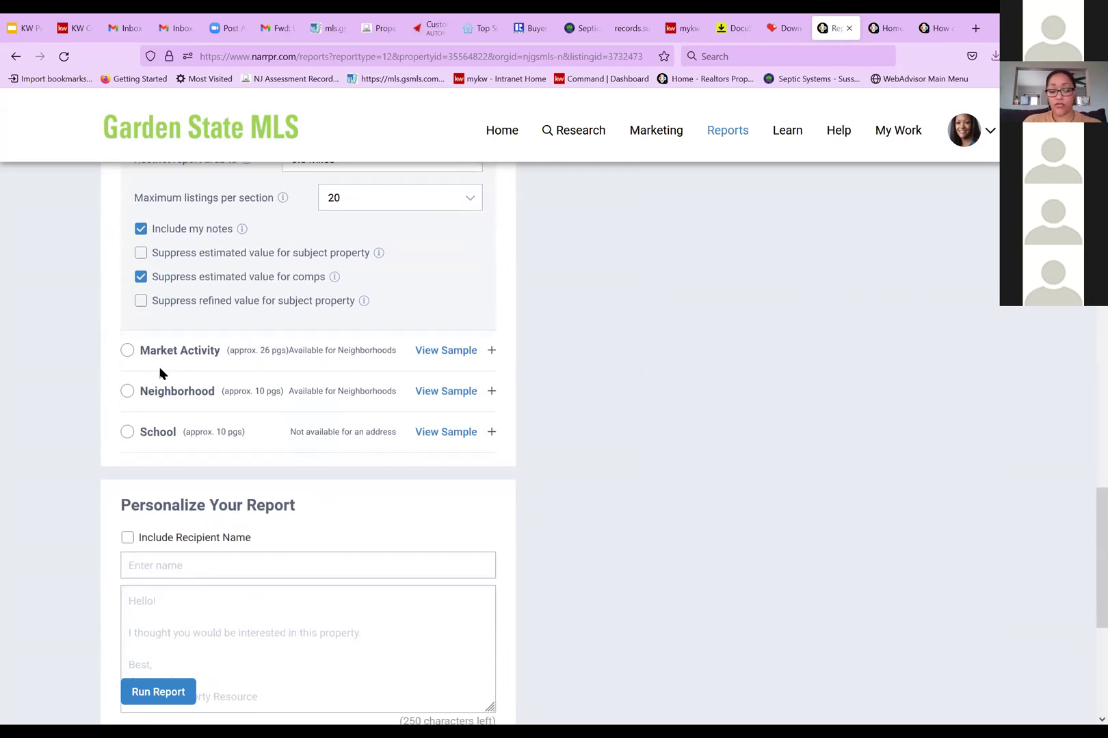
scroll(345, 411, "down", 4)
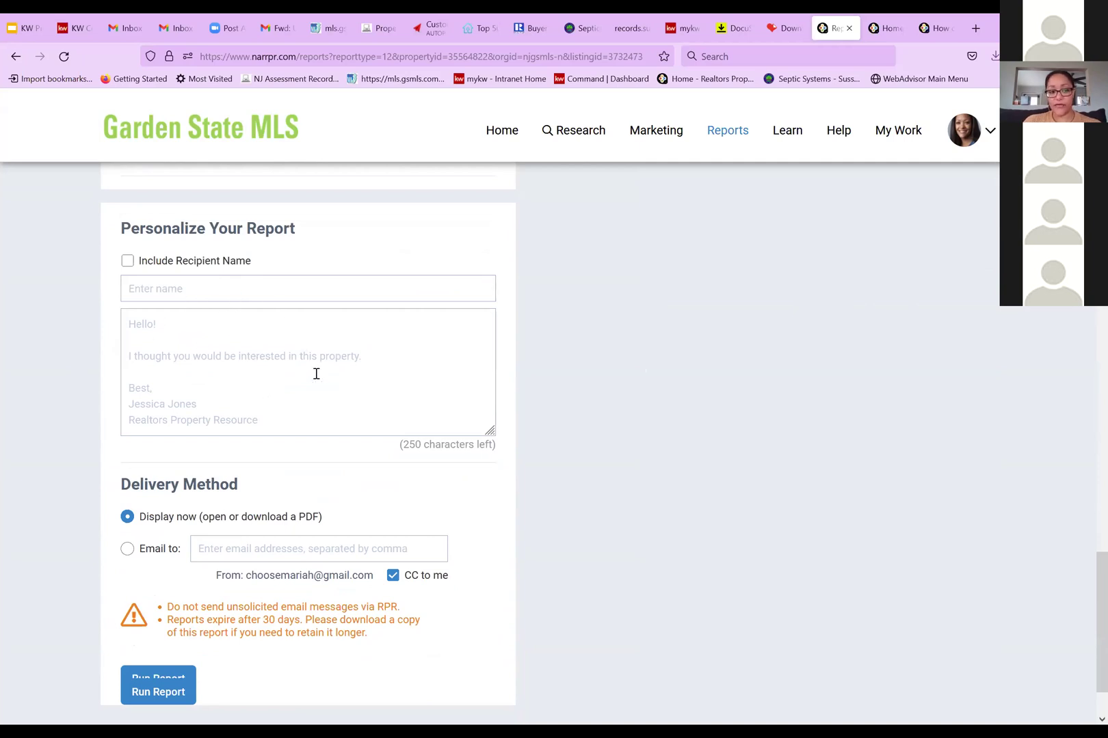
scroll(313, 375, "down", 1)
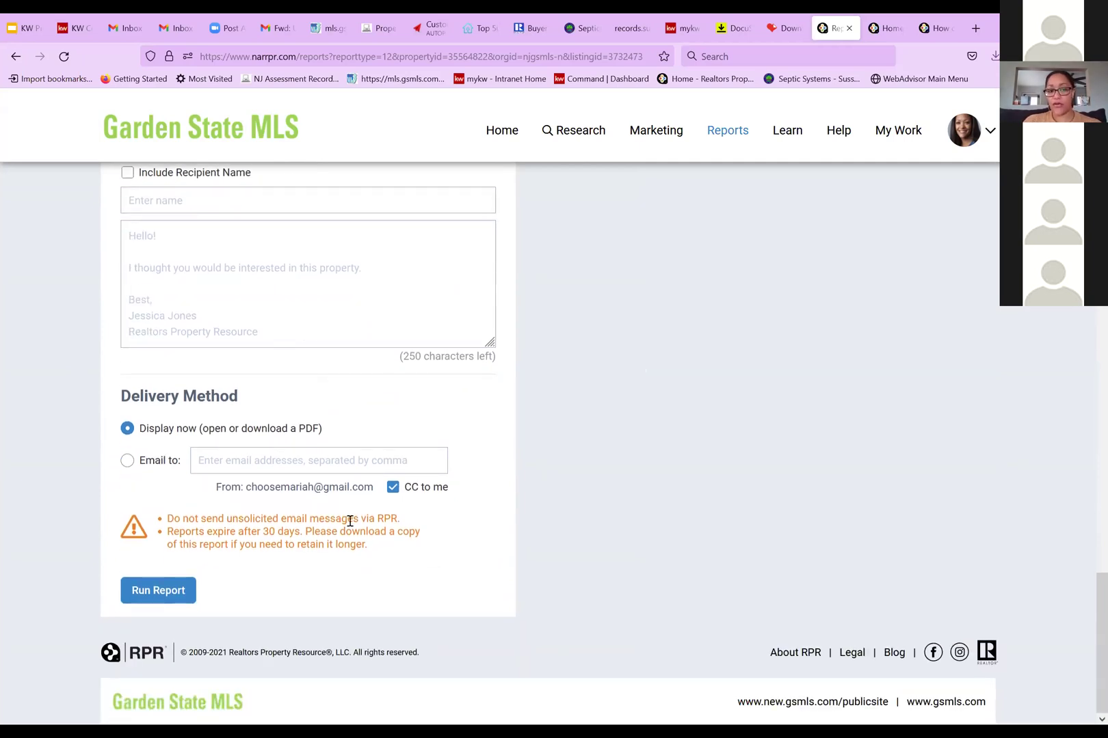
left_click(165, 592)
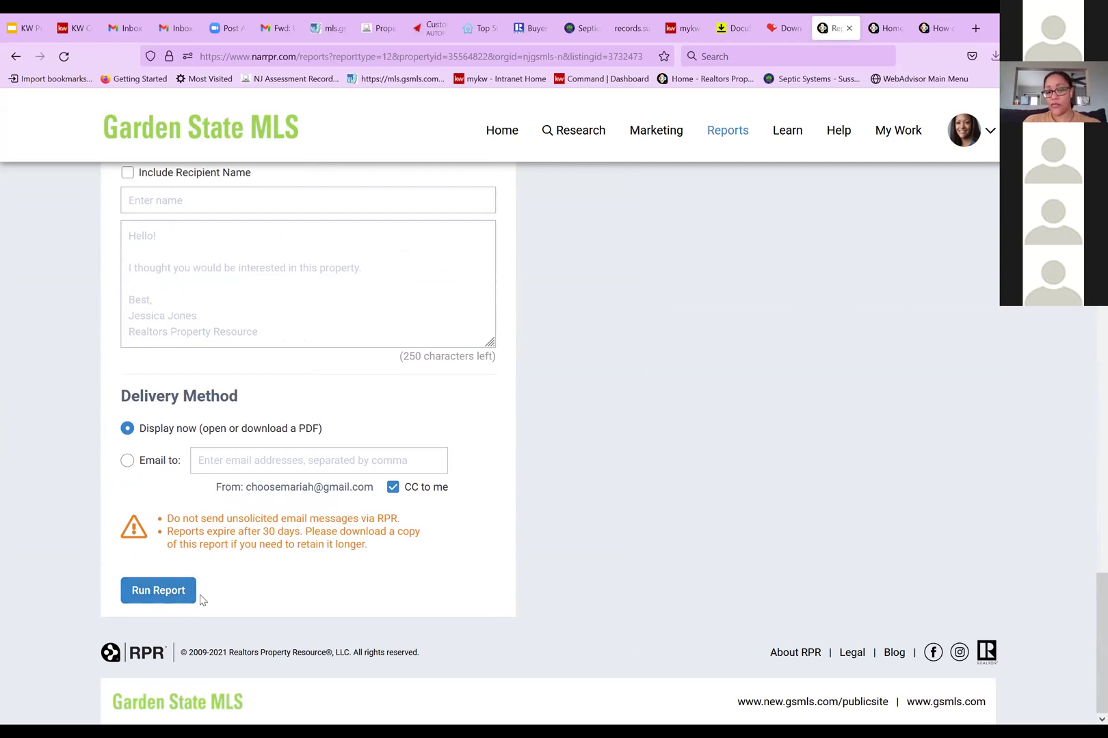
scroll(739, 512, "up", 10)
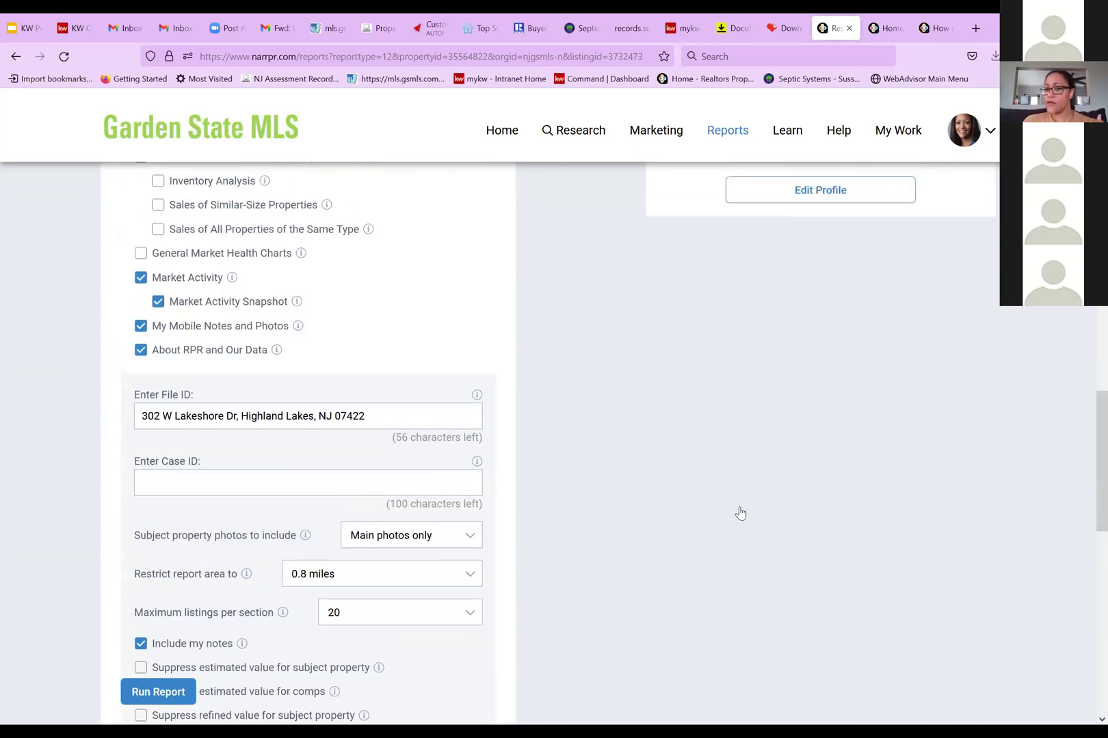
scroll(739, 513, "up", 15)
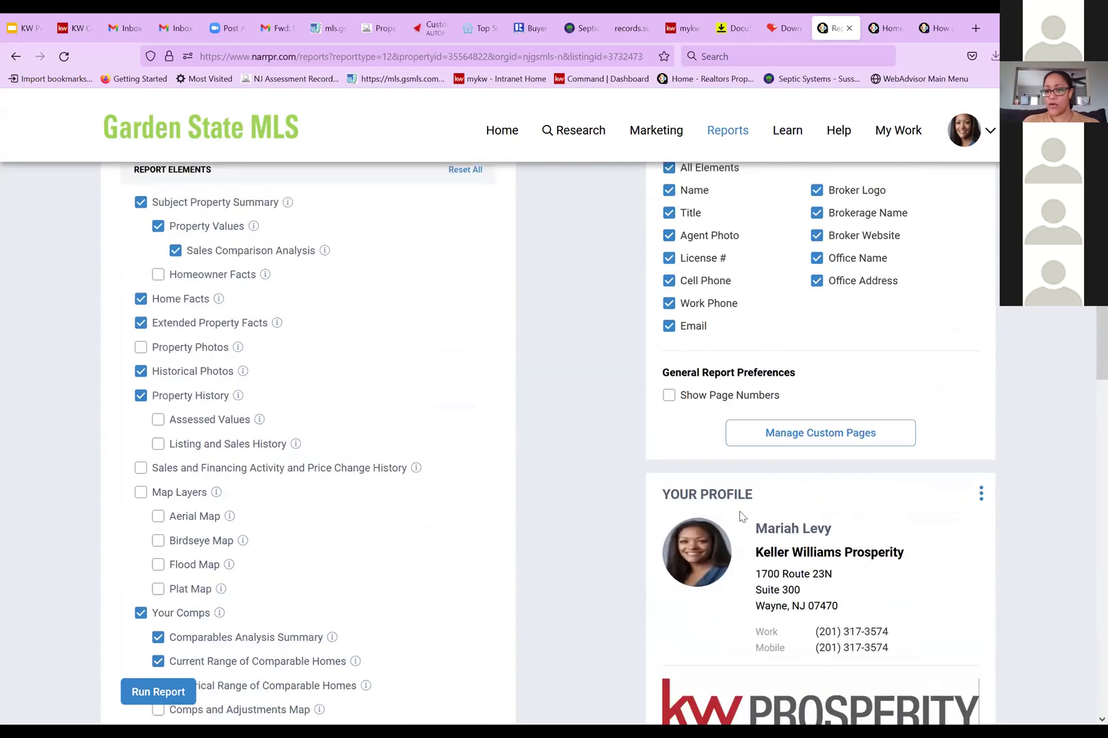
scroll(745, 506, "up", 4)
scroll(779, 447, "down", 2)
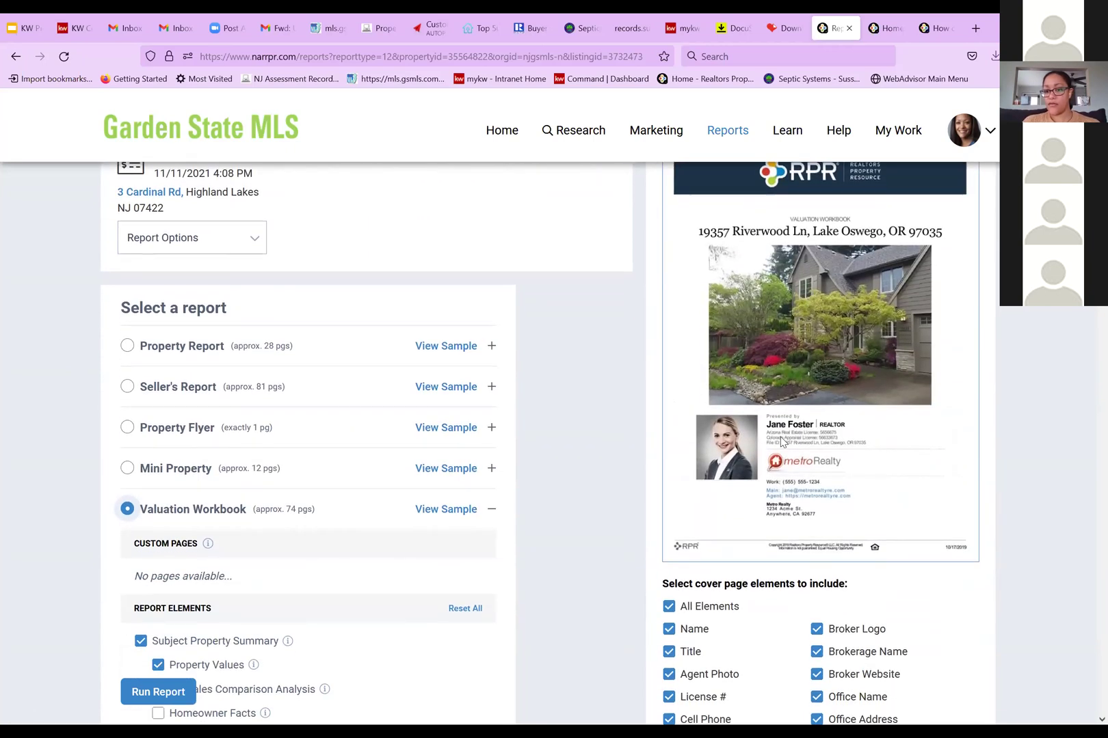
scroll(781, 443, "down", 1)
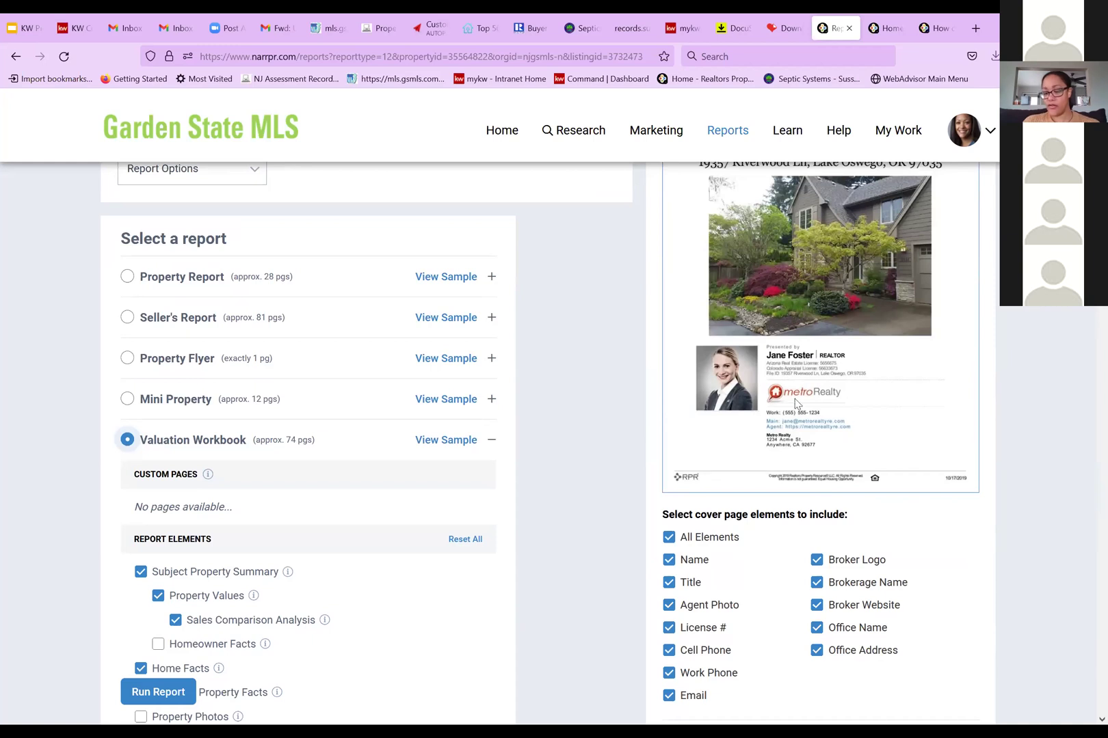
scroll(795, 404, "up", 2)
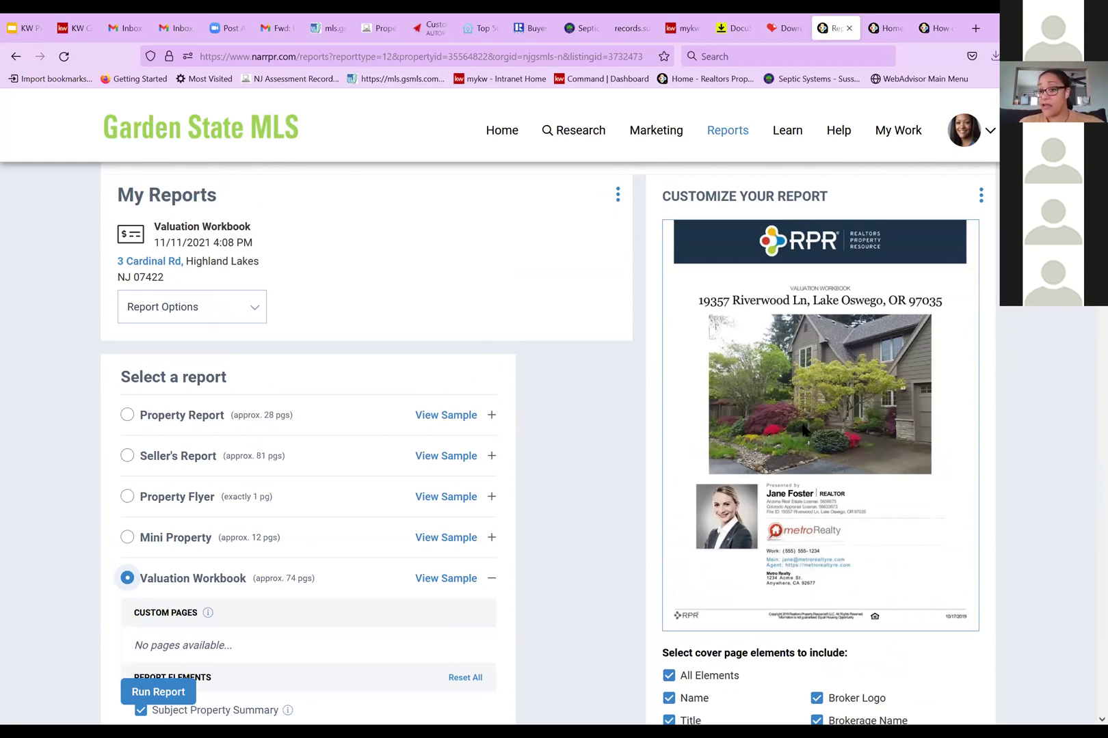
scroll(863, 400, "down", 3)
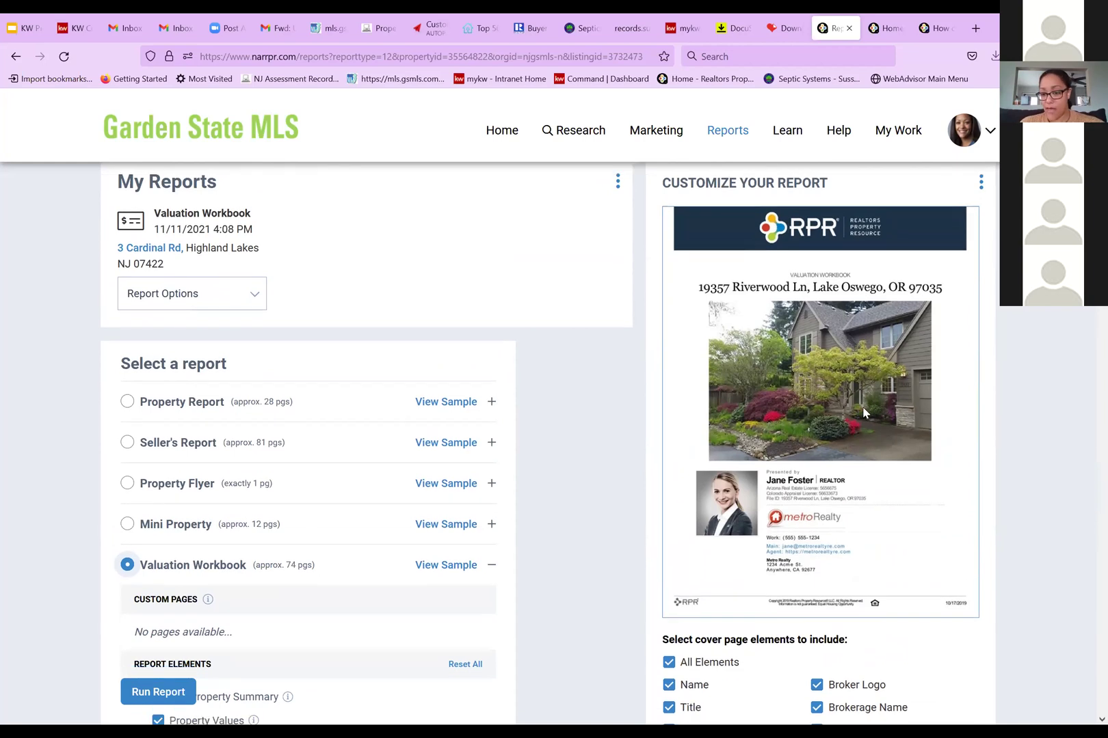
scroll(863, 413, "down", 5)
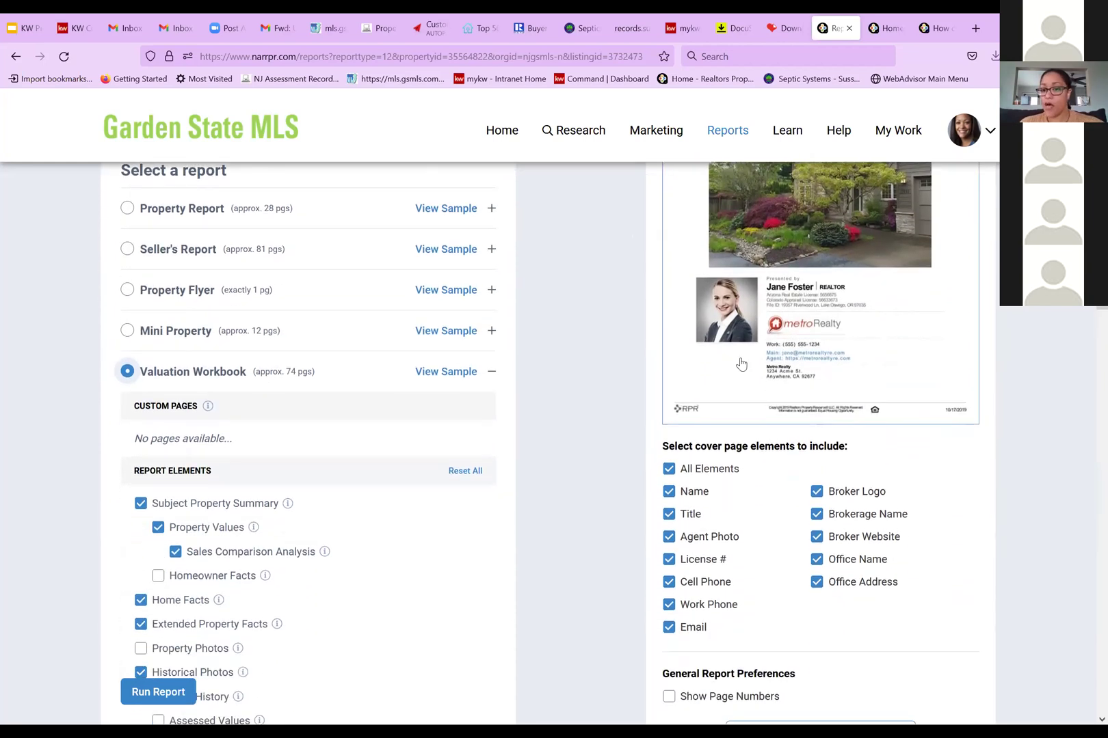
scroll(815, 512, "down", 7)
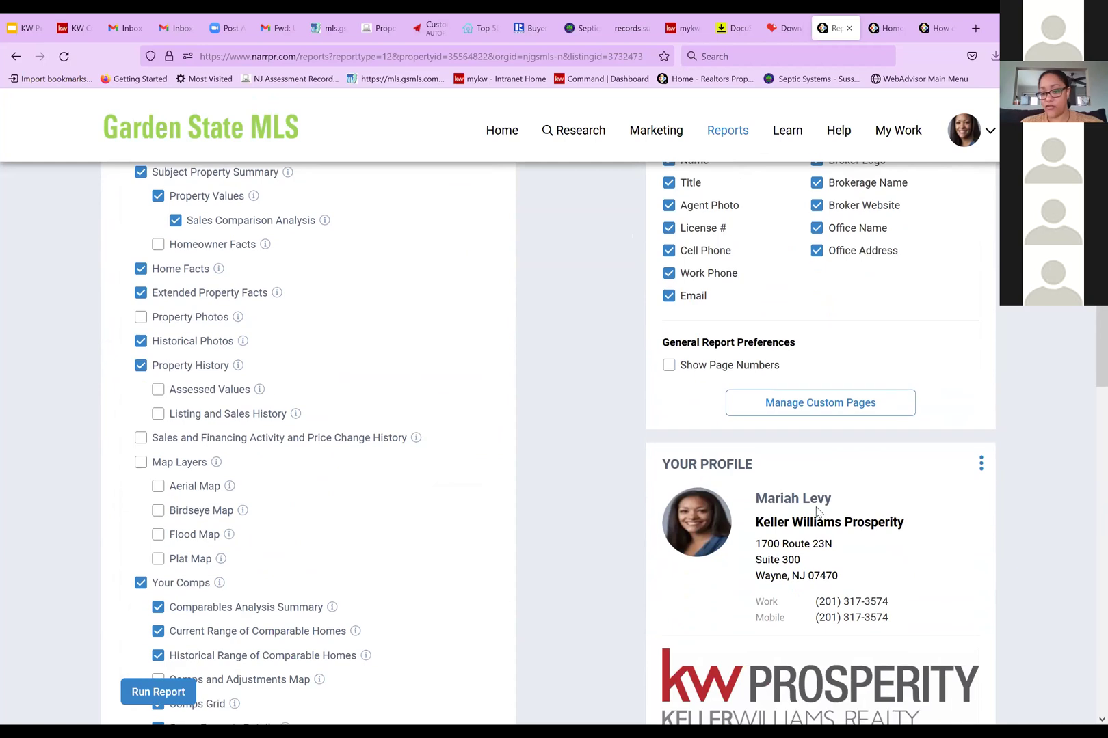
scroll(818, 512, "down", 5)
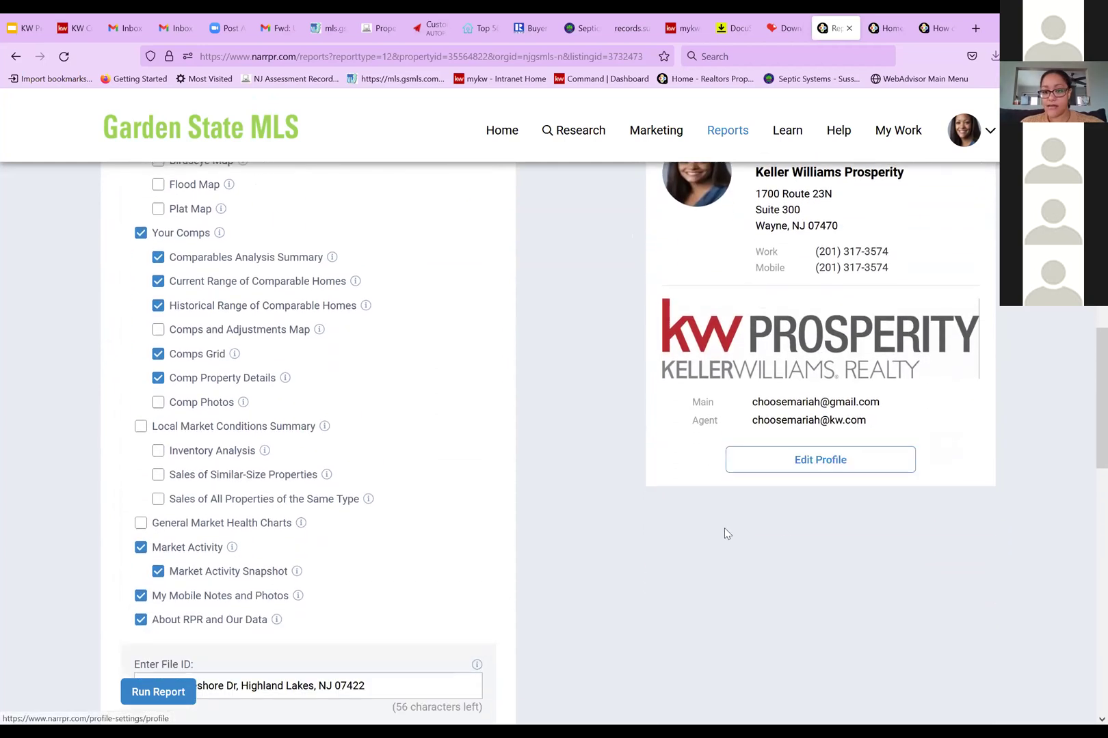
scroll(725, 444, "down", 10)
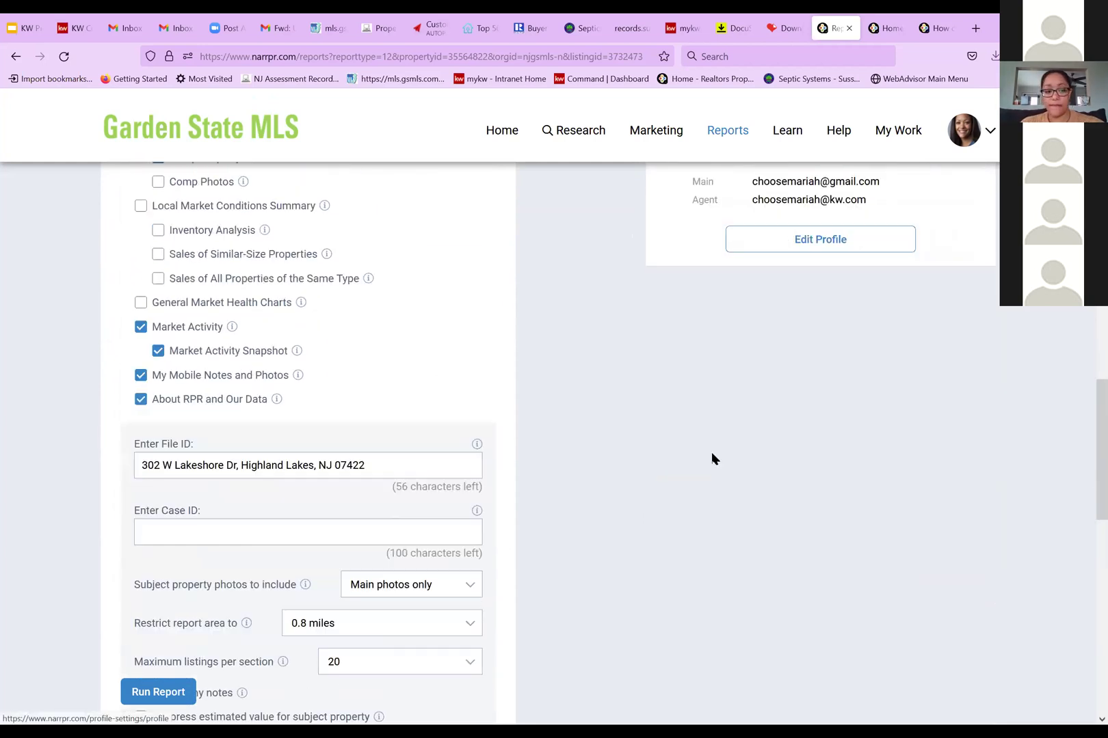
scroll(587, 472, "down", 10)
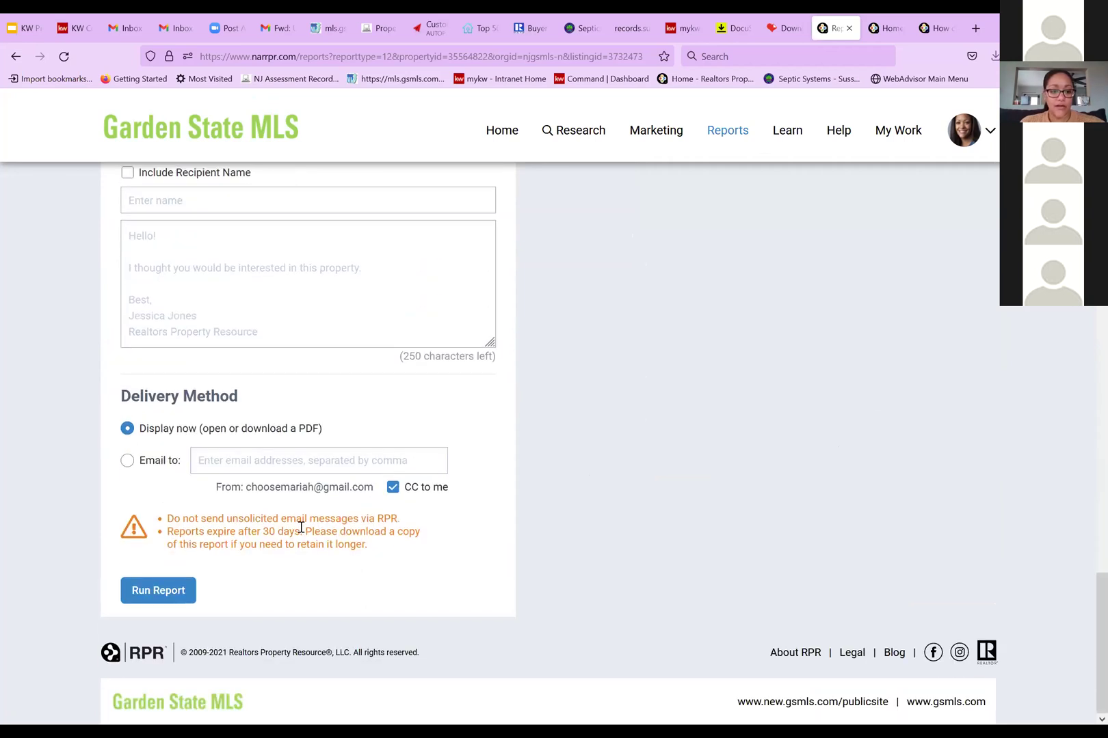
left_click(176, 592)
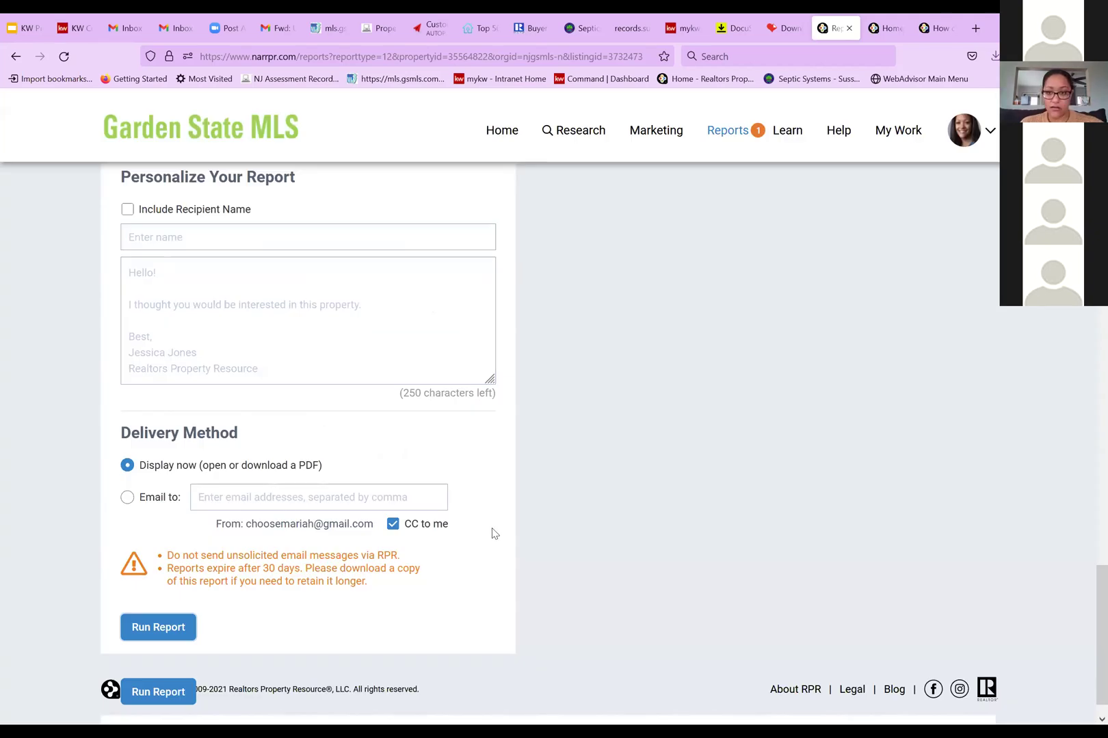
scroll(493, 531, "down", 2)
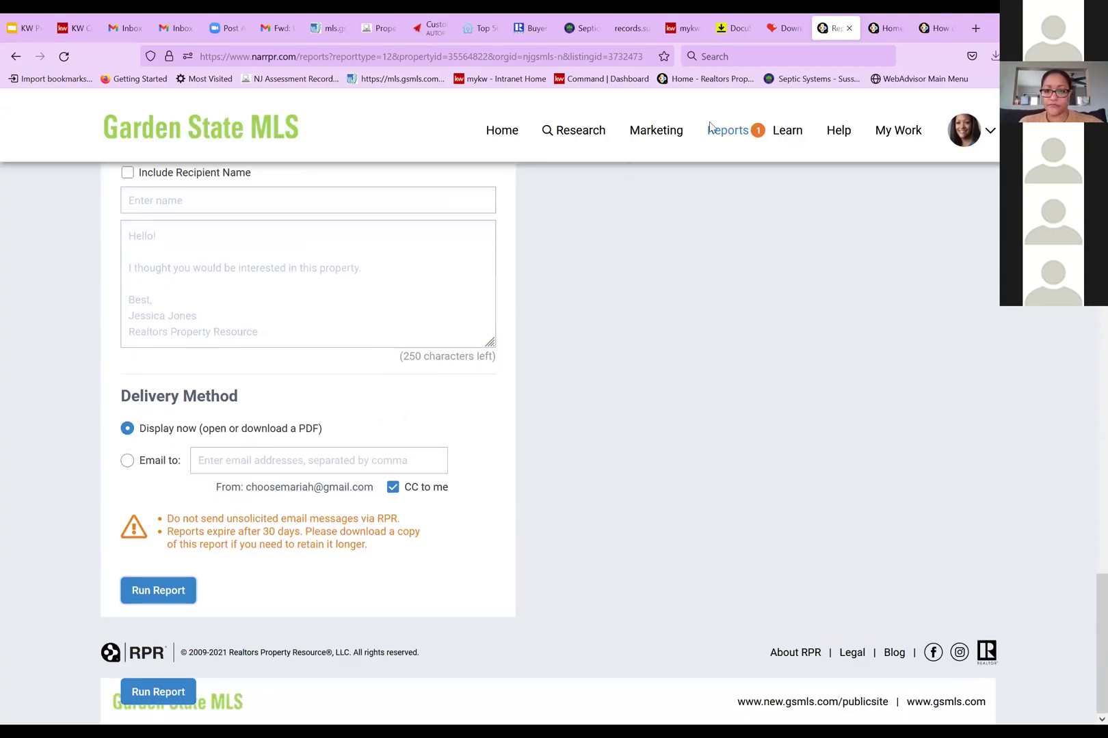
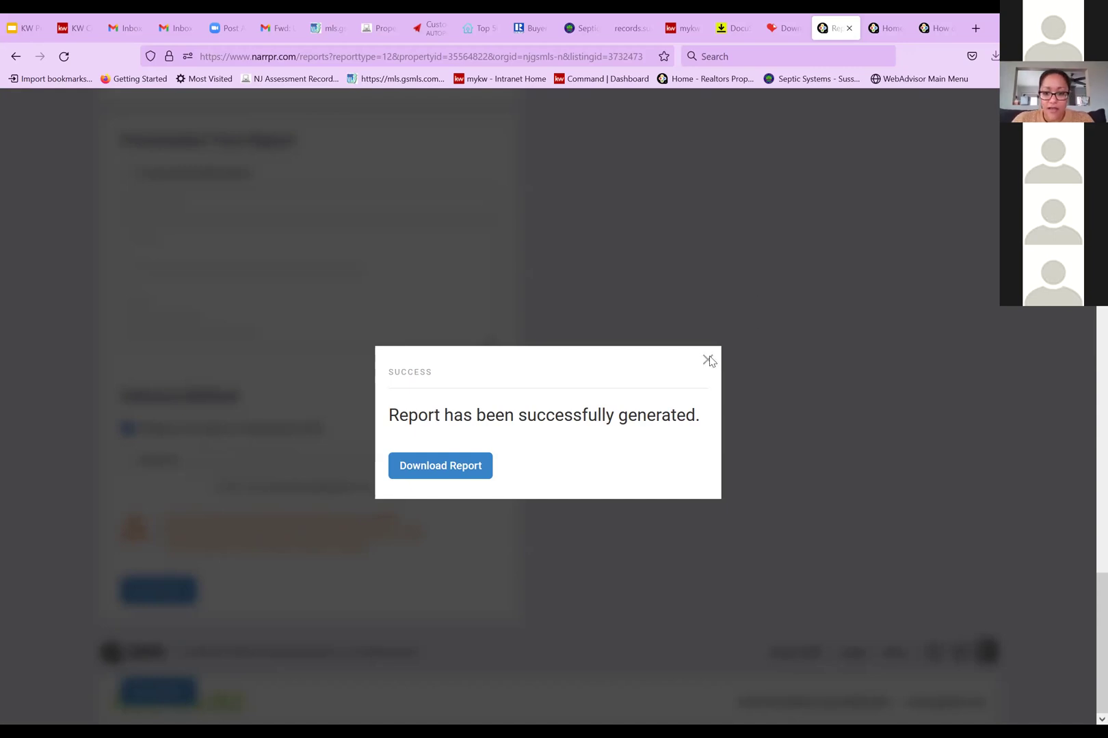
Dismiss the 'Report has been successfully generated' message to return to the report form
left_click(789, 661)
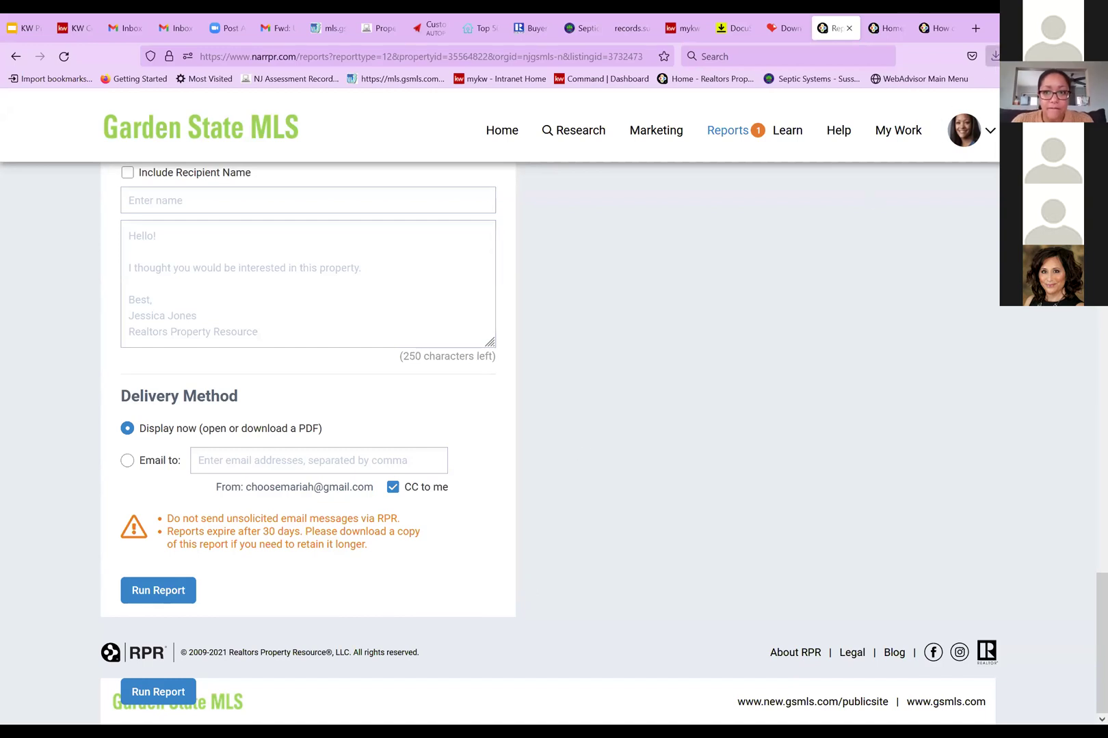
Open Printable_Pricing-a-Property-1.pdf, the newest entry in Firefox's downloads list
left_click(993, 57)
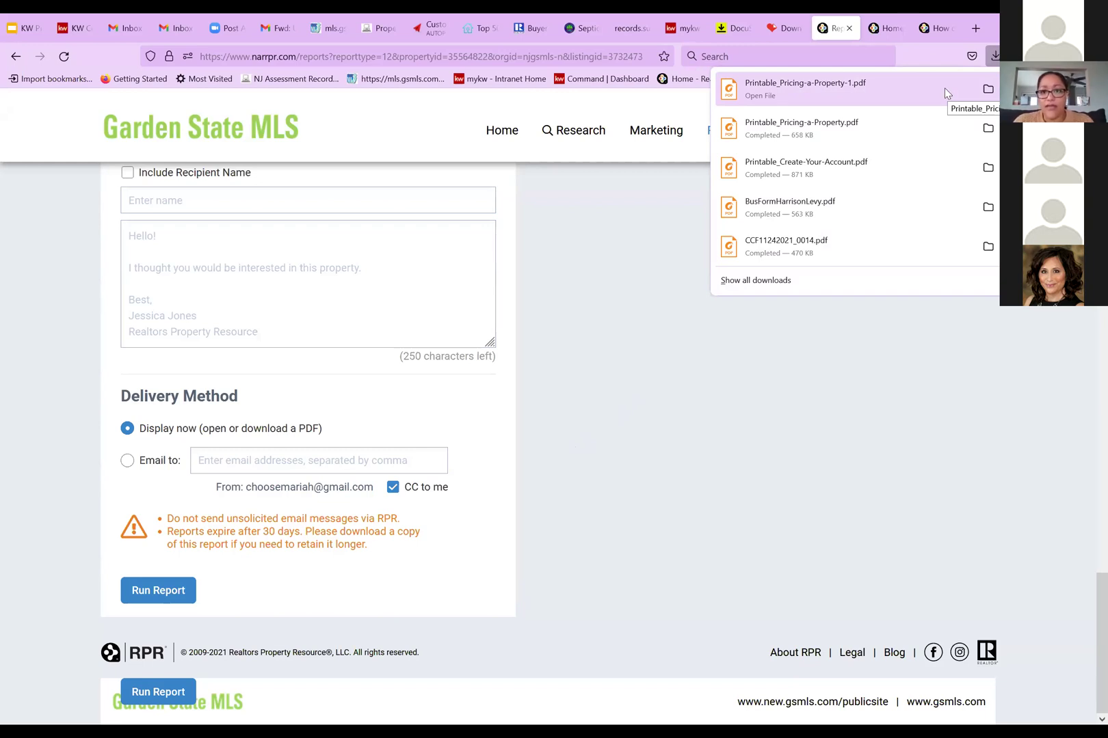
left_click(944, 88)
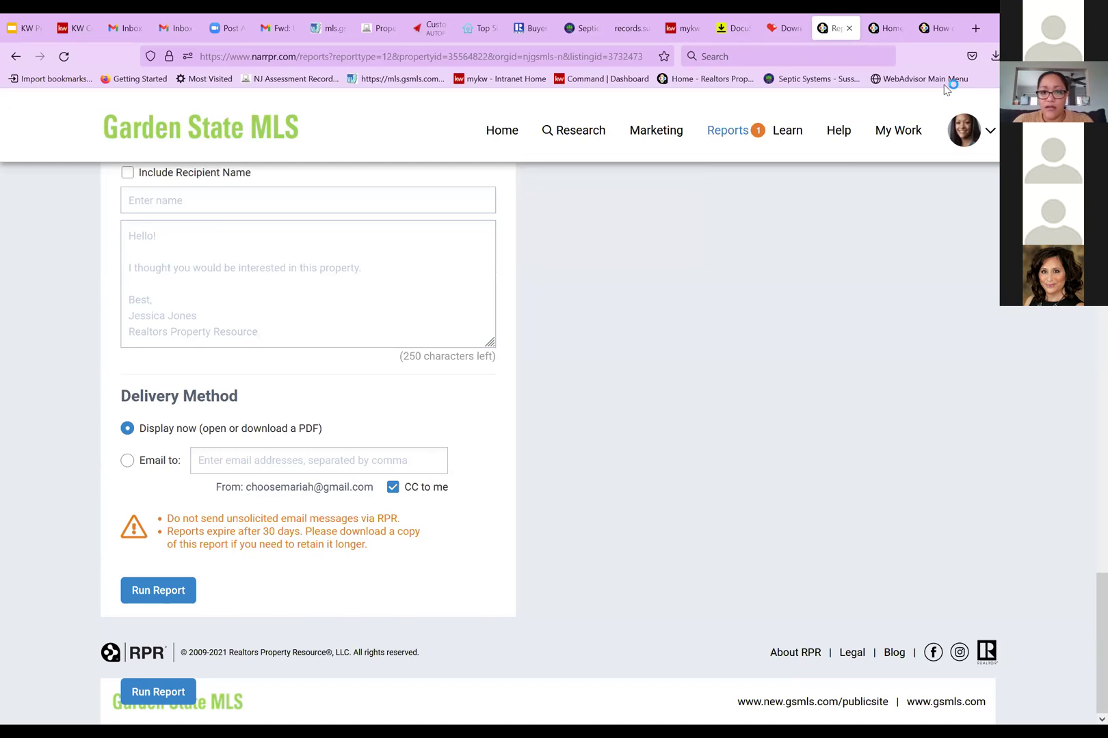